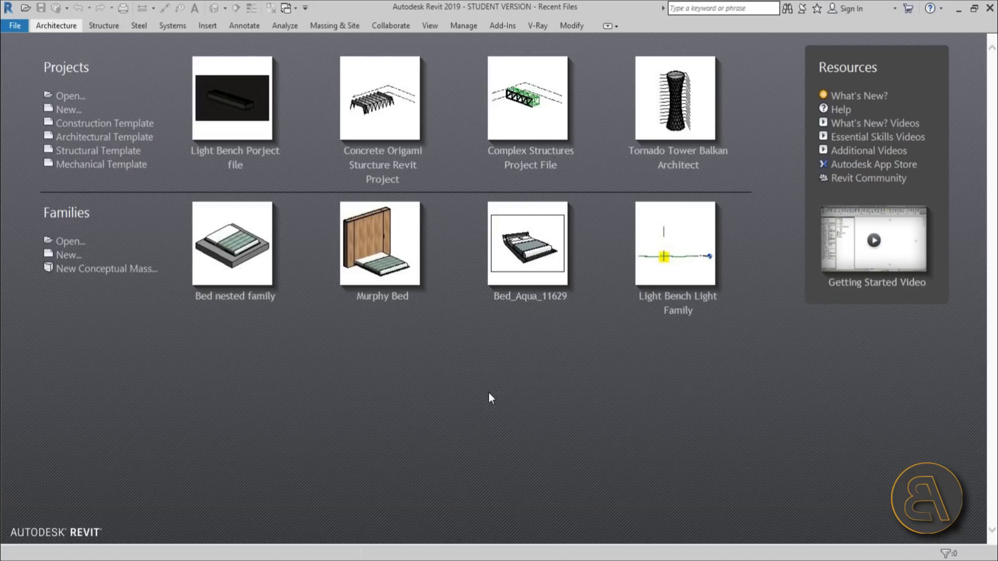
- Start a new project from the Architectural Template and set the project's length units to centimeters
click(104, 138)
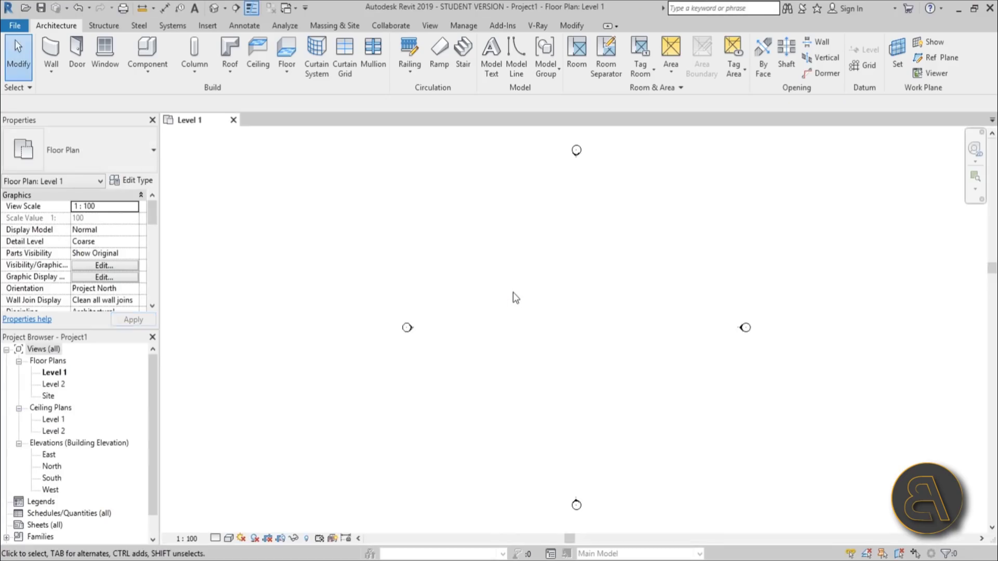
middle_drag(518, 301, 484, 337)
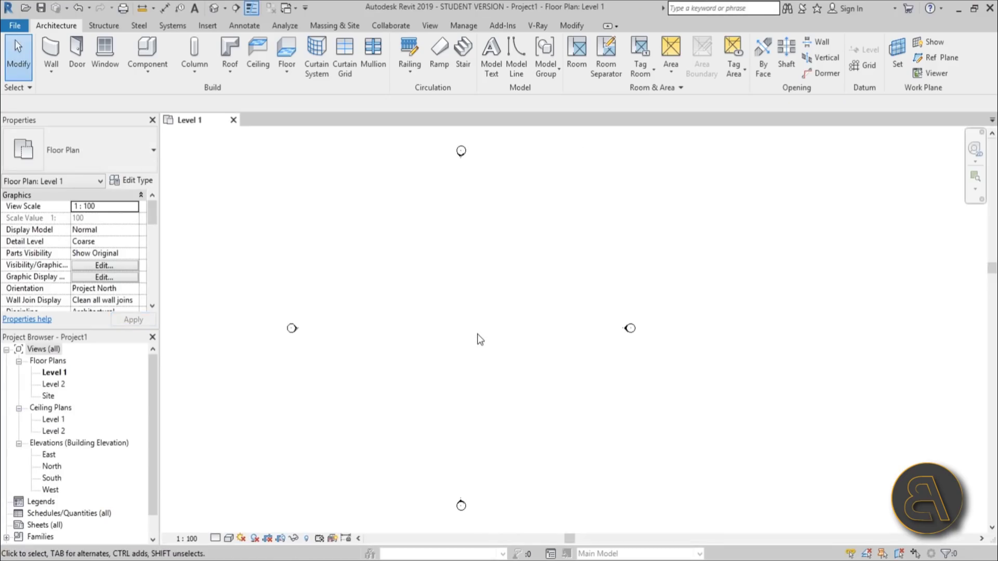
key(u)
key(n)
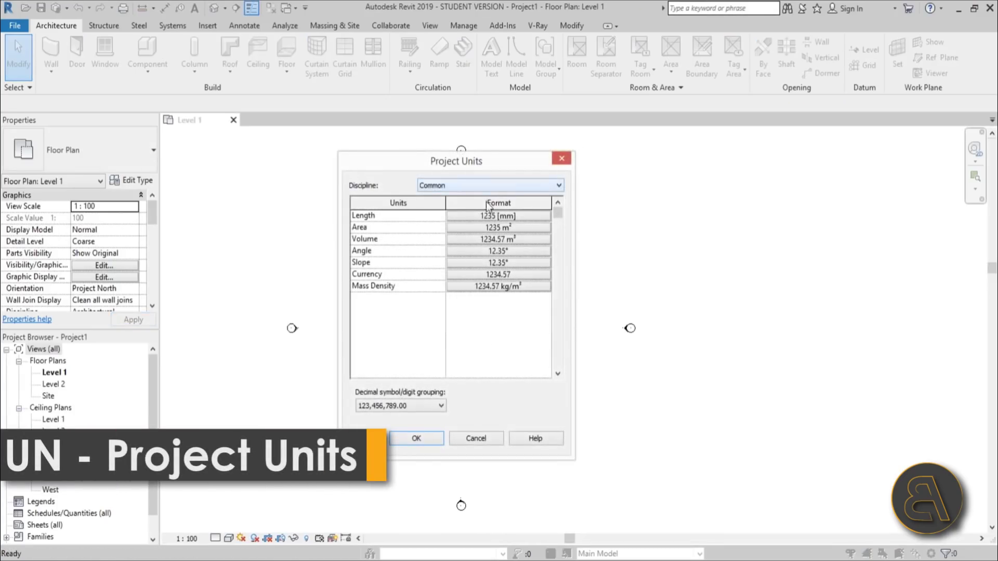
click(491, 216)
click(499, 296)
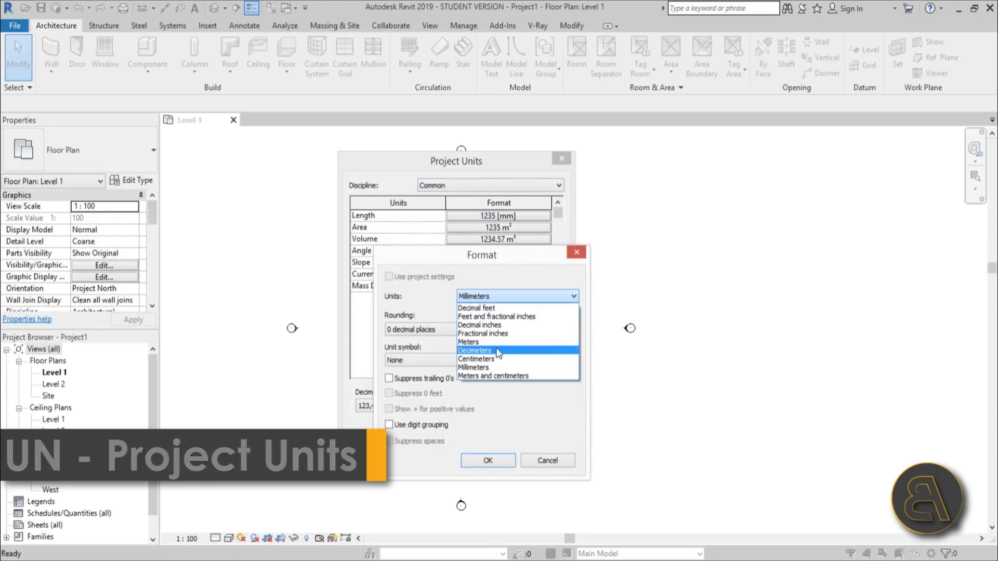
click(496, 359)
click(487, 461)
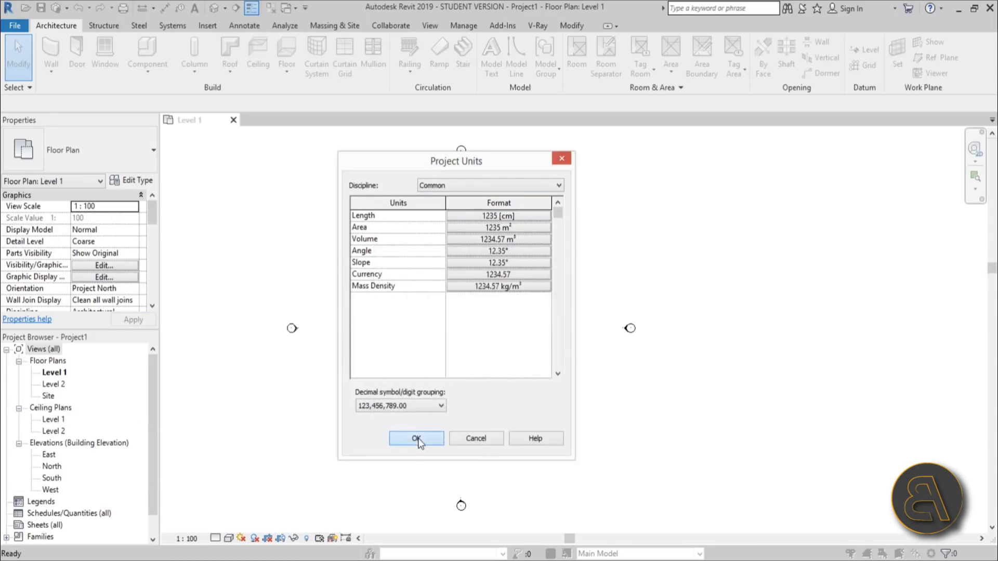
click(417, 439)
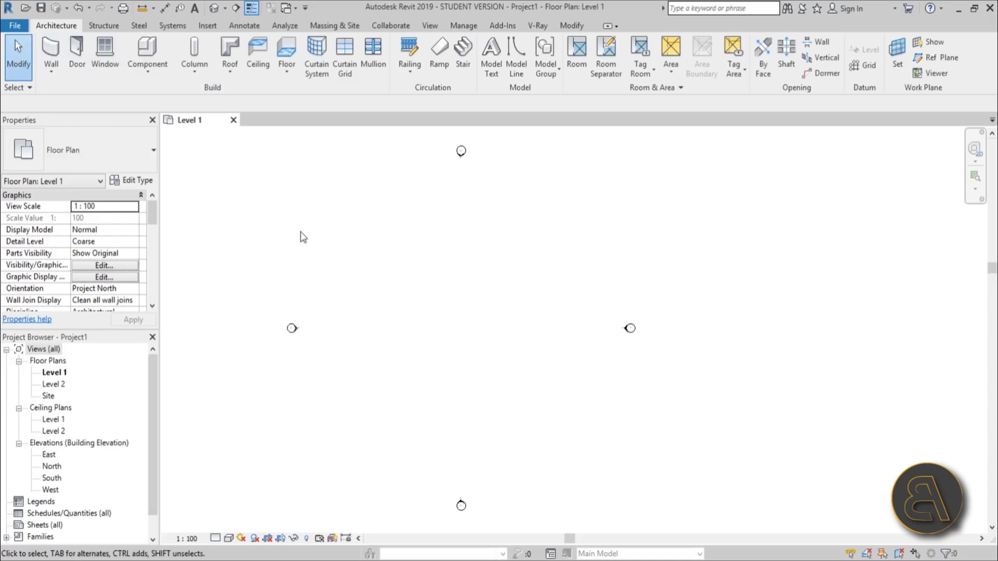
- Draw a rectangle of Generic - 300mm walls about 770 by 970 cm between the four elevation markers
key(w)
key(a)
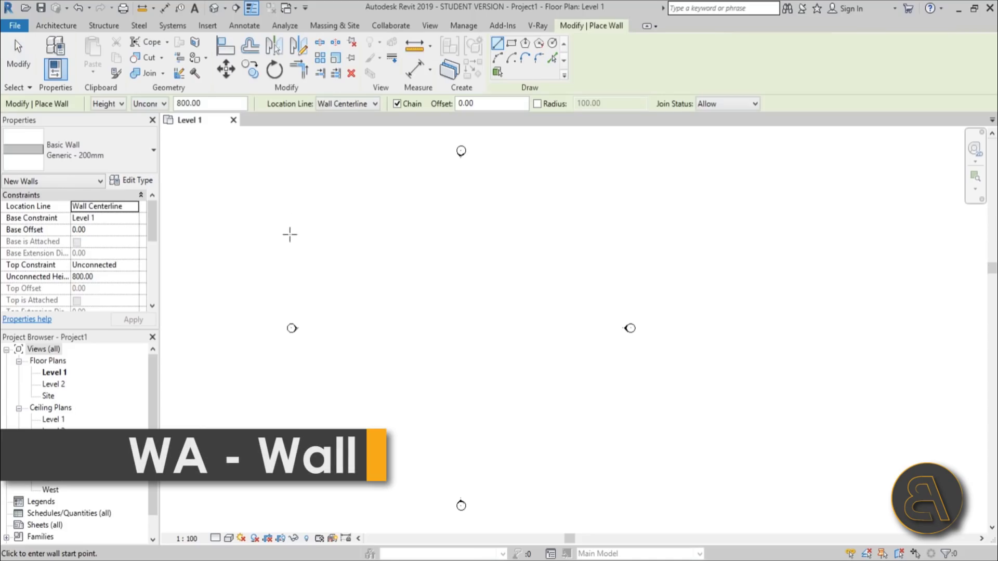
click(118, 151)
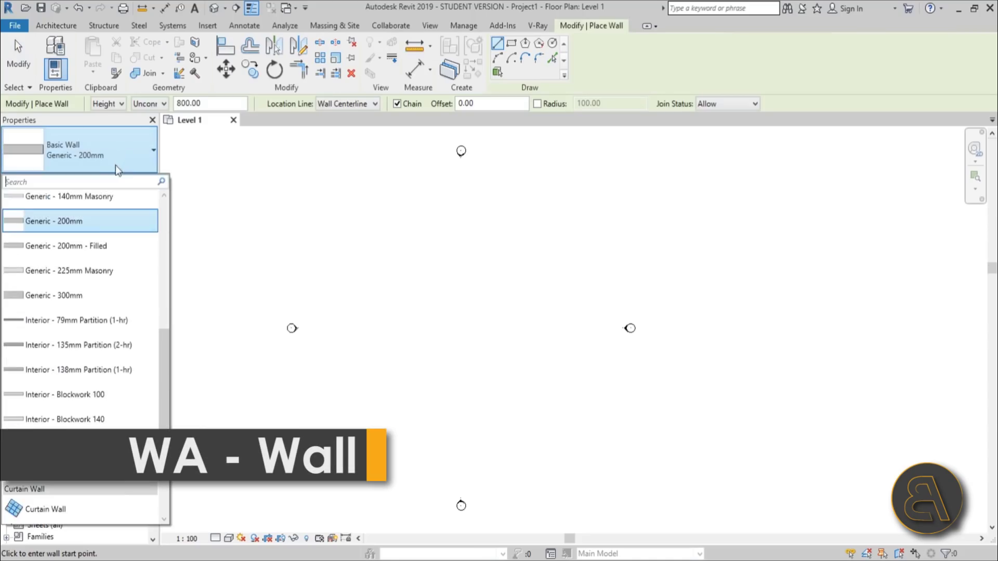
click(78, 295)
click(511, 43)
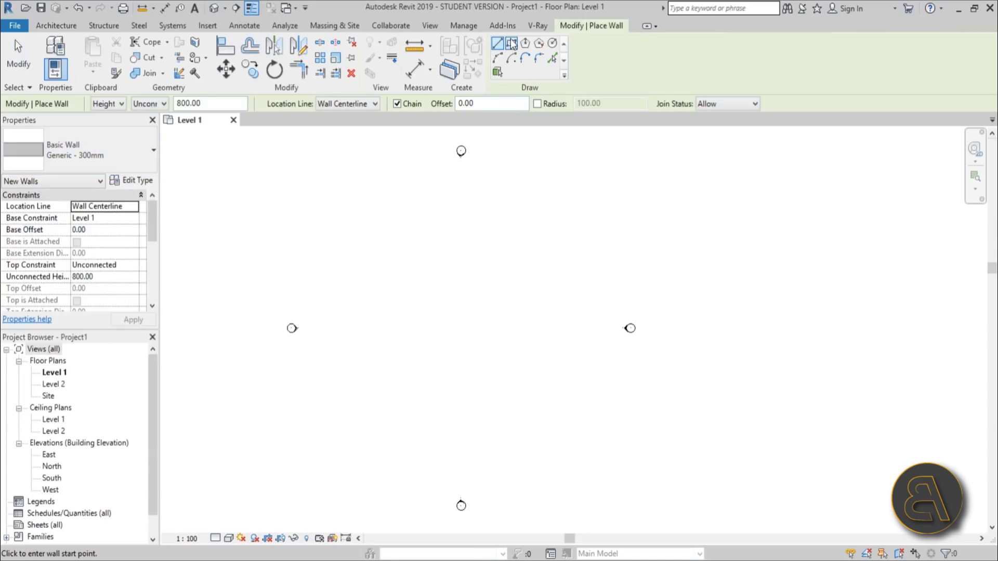
click(425, 285)
click(479, 356)
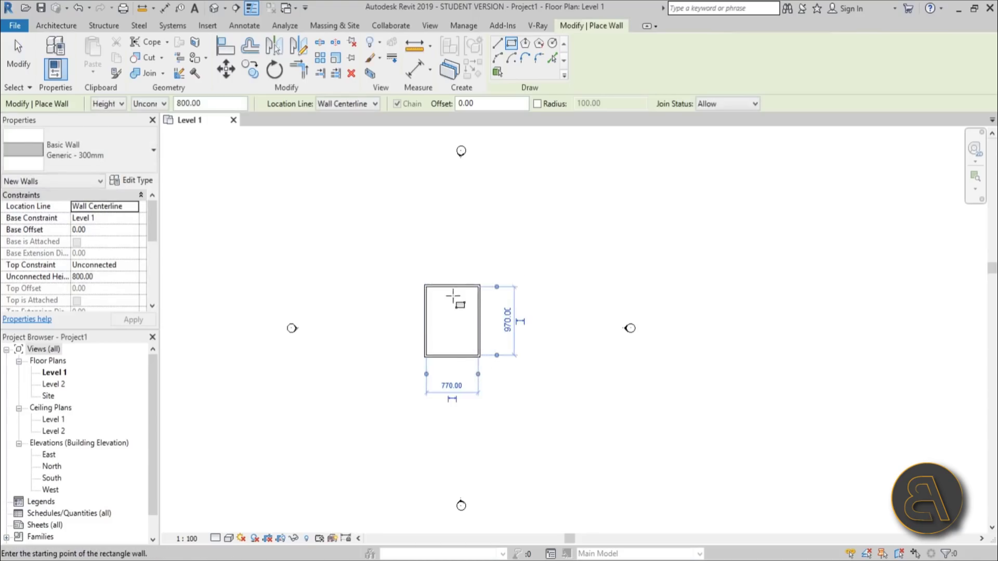
key(Escape)
key(Escape)
scroll(453, 296, up, 3)
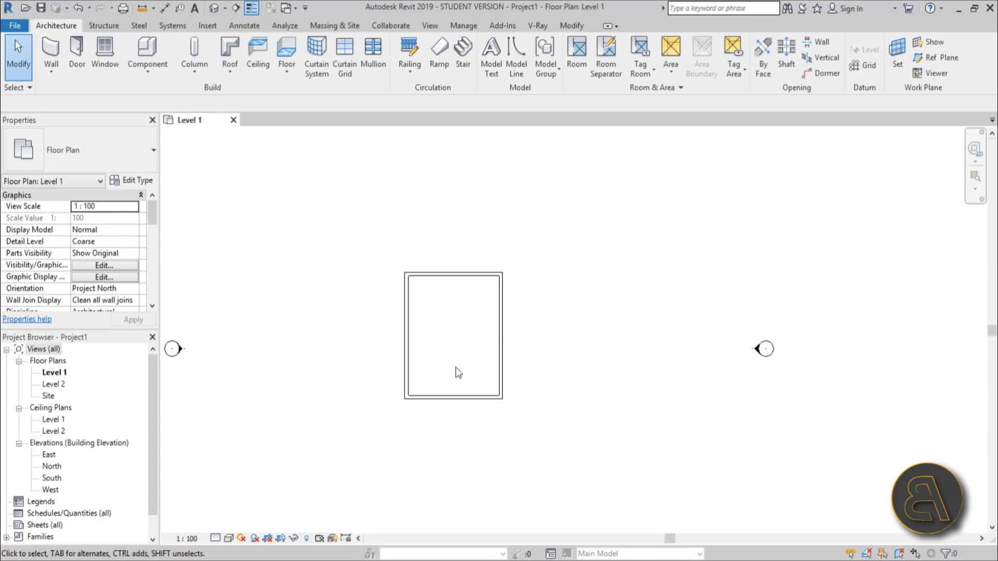
scroll(450, 339, up, 4)
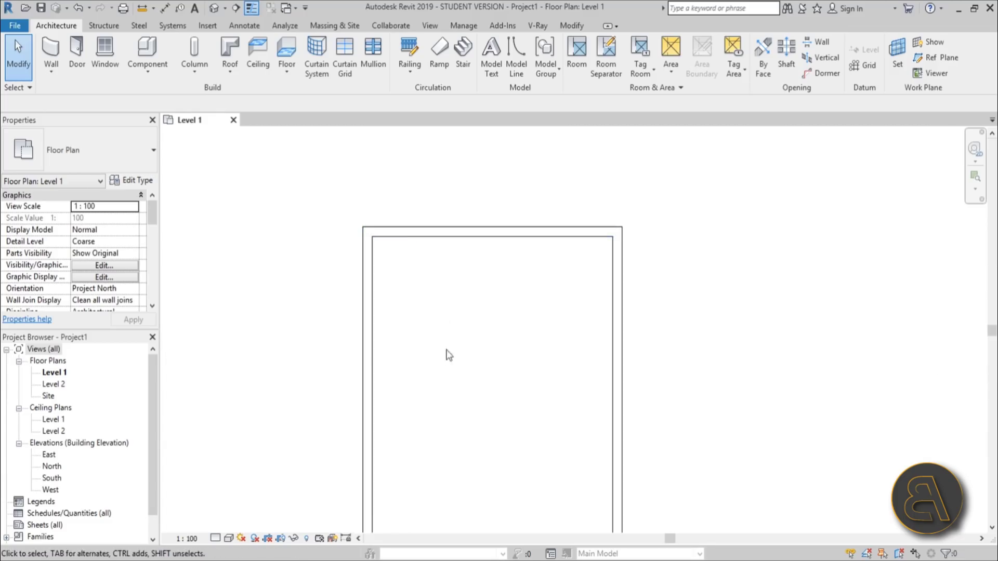
scroll(461, 232, down, 3)
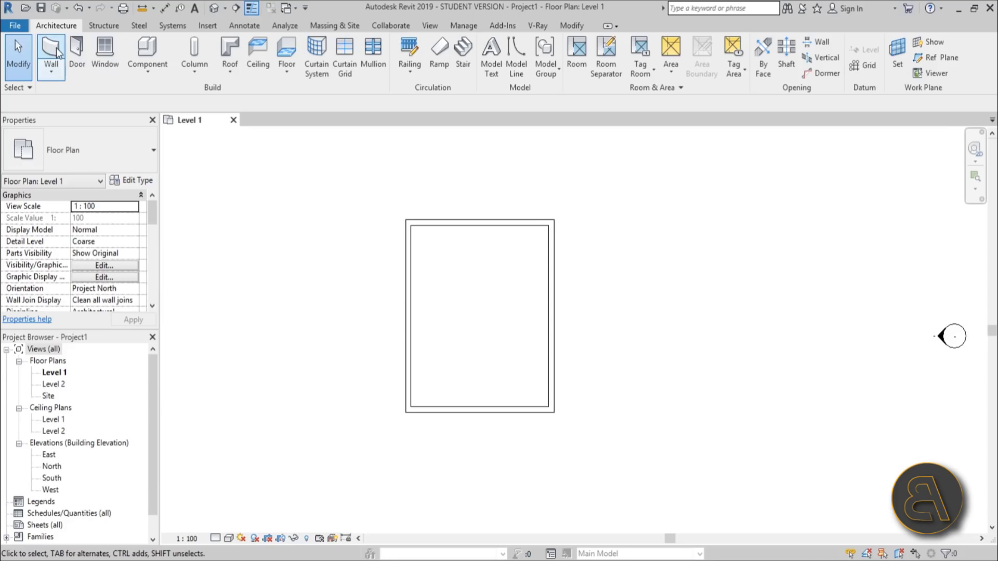
- Duplicate the Generic - 300mm wall type under the name Generic - 100mm
key(w)
key(a)
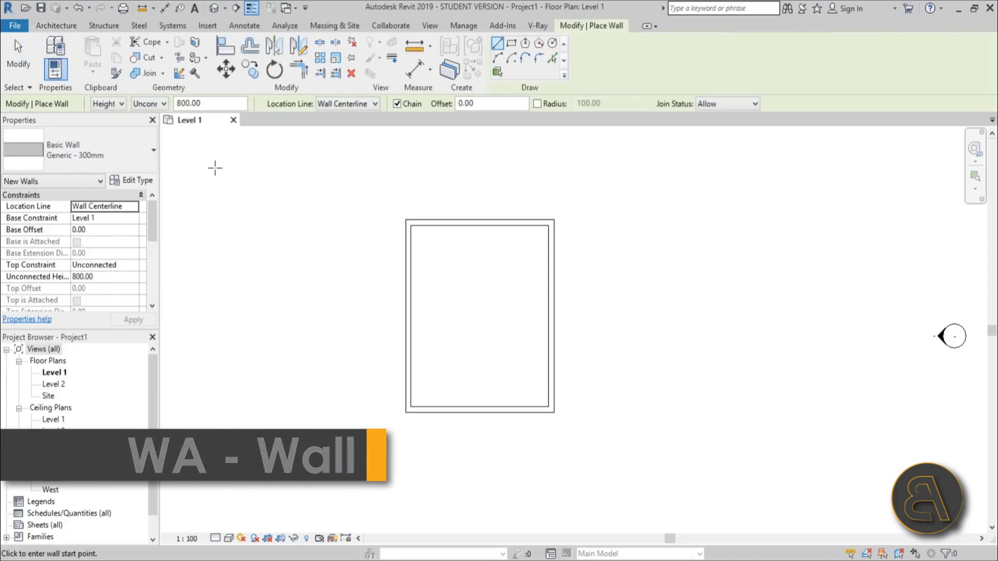
click(137, 185)
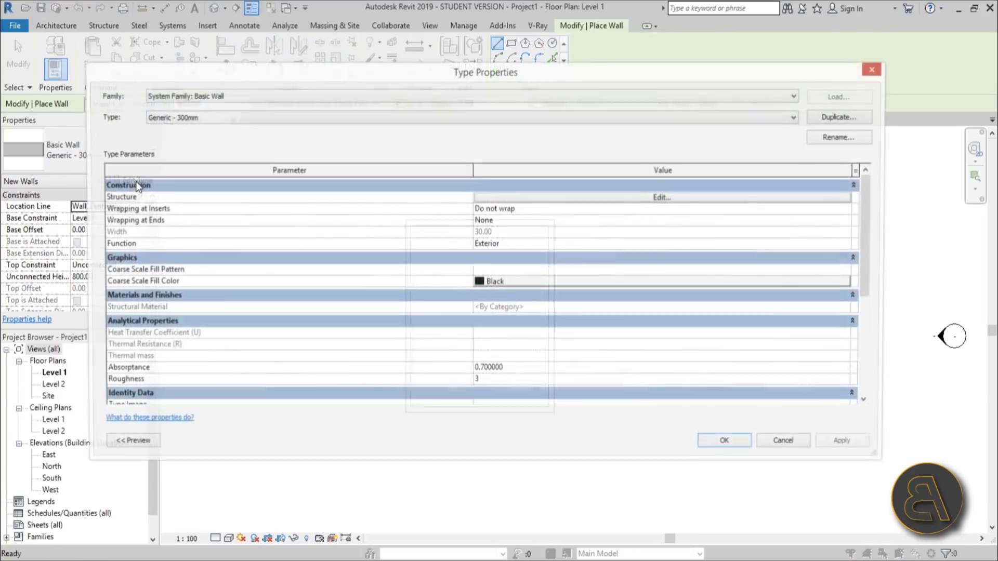
click(360, 117)
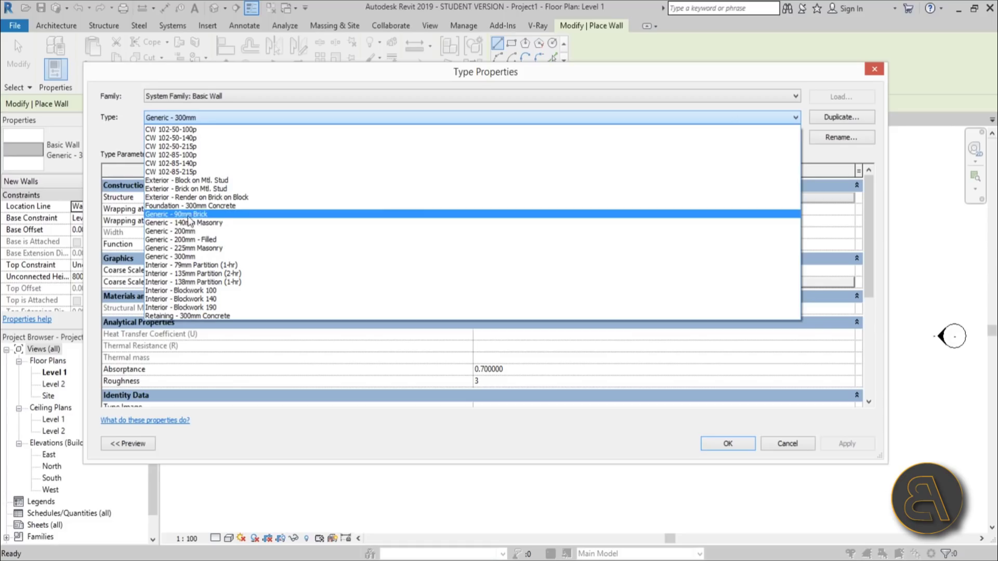
click(844, 120)
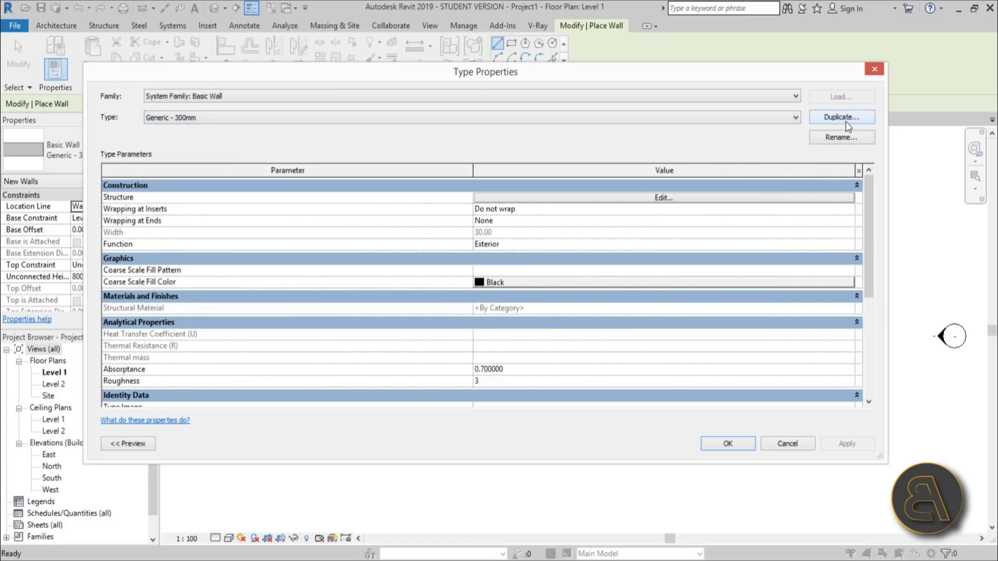
click(846, 121)
click(491, 323)
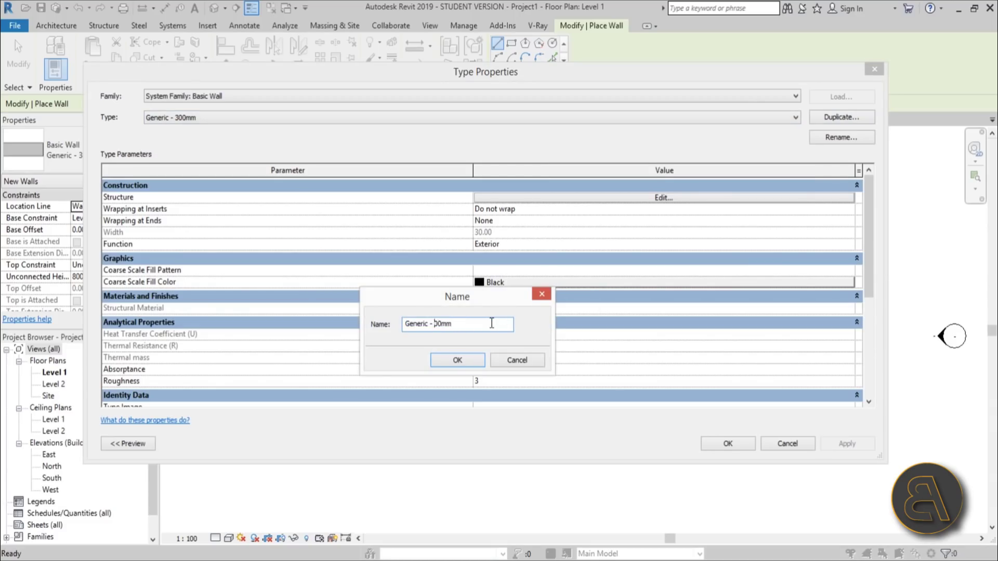
click(482, 359)
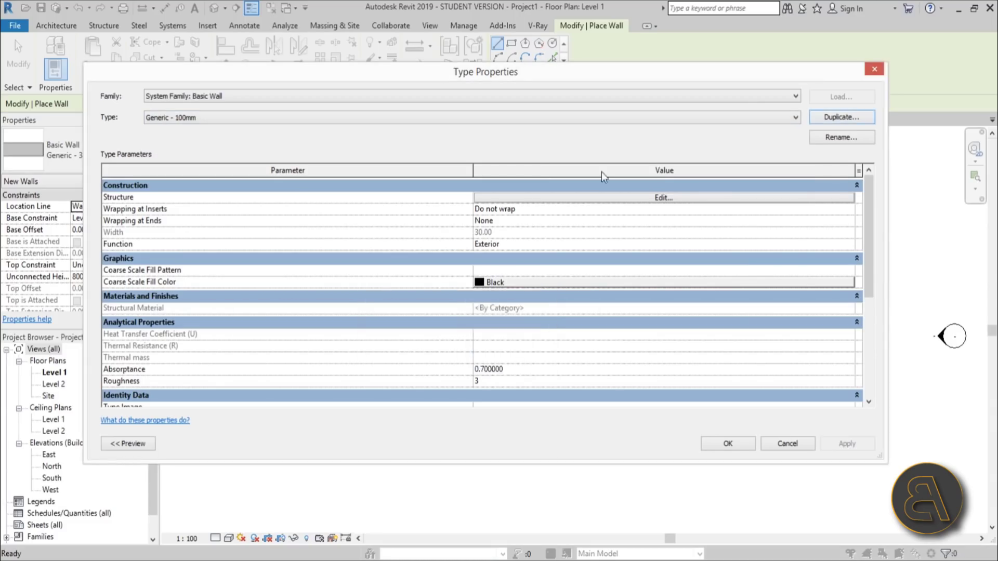
- Set the structure layer thickness of the Generic - 100mm wall type to 10 cm and apply the type
click(603, 196)
click(516, 196)
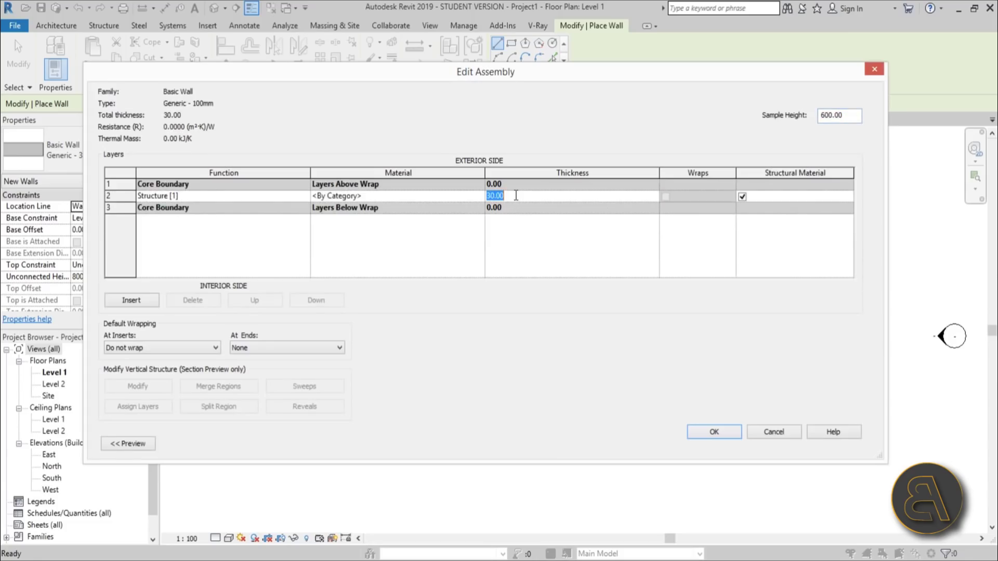
click(740, 430)
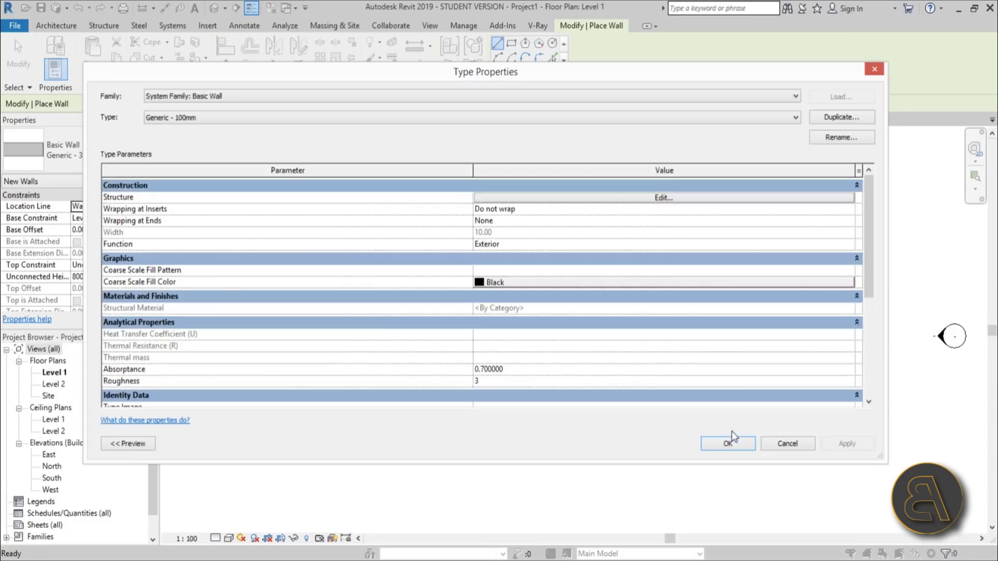
click(729, 443)
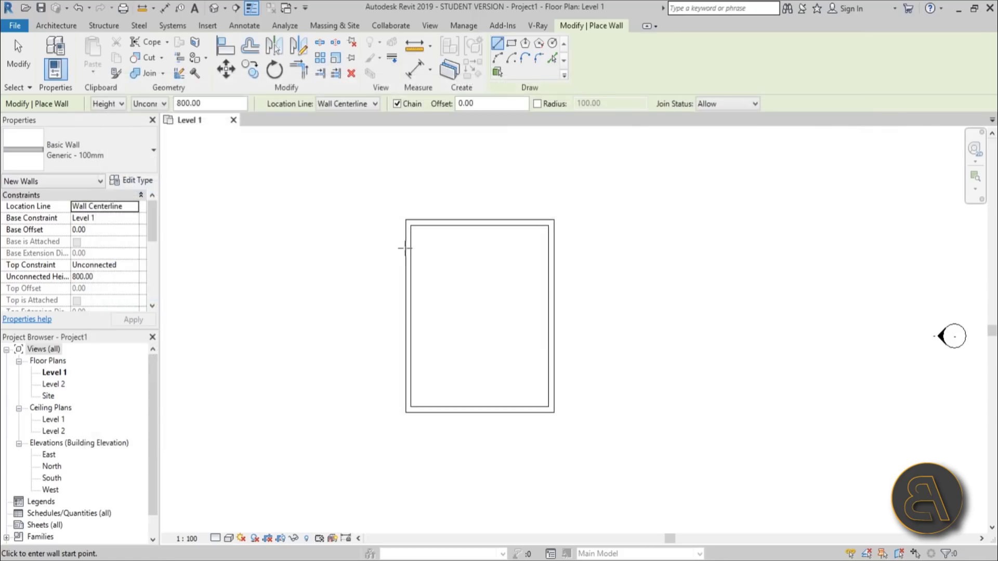
- Draw two Generic - 100mm partition walls from the west exterior wall to the north wall's midpoint, enclosing a northwest room about 330 cm deep
click(411, 286)
click(479, 287)
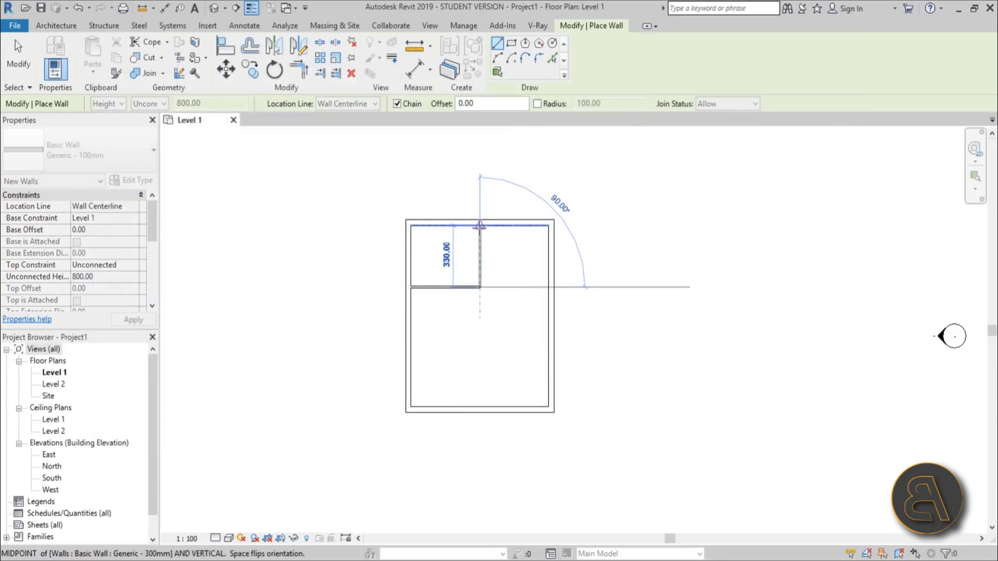
click(480, 226)
key(Escape)
scroll(507, 279, up, 3)
key(Escape)
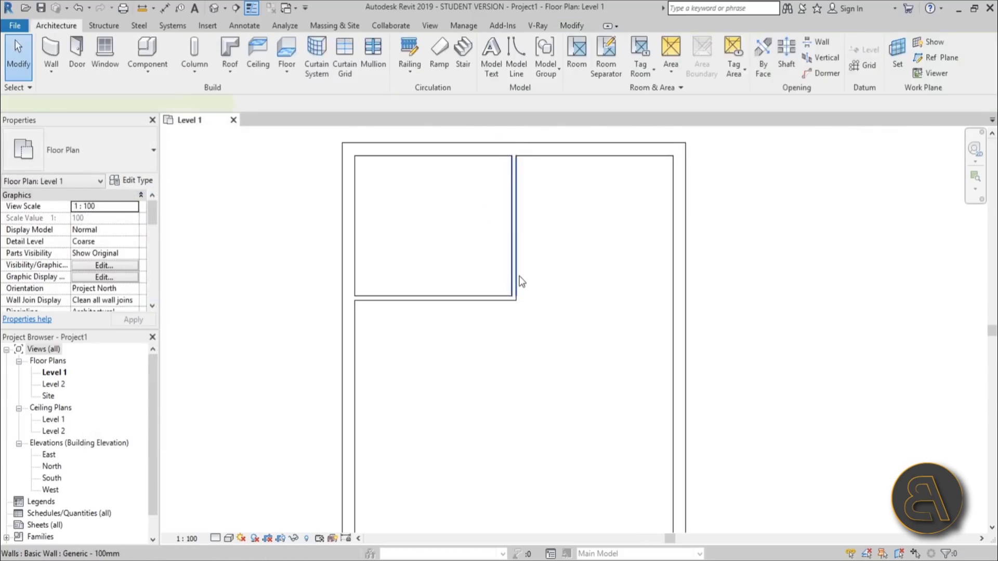
click(520, 278)
scroll(492, 288, up, 3)
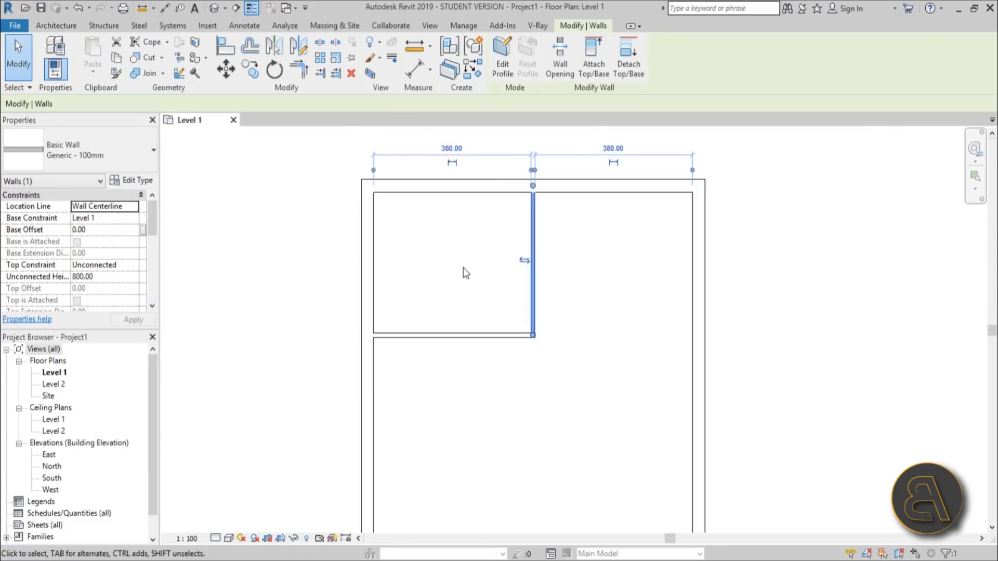
scroll(463, 281, down, 2)
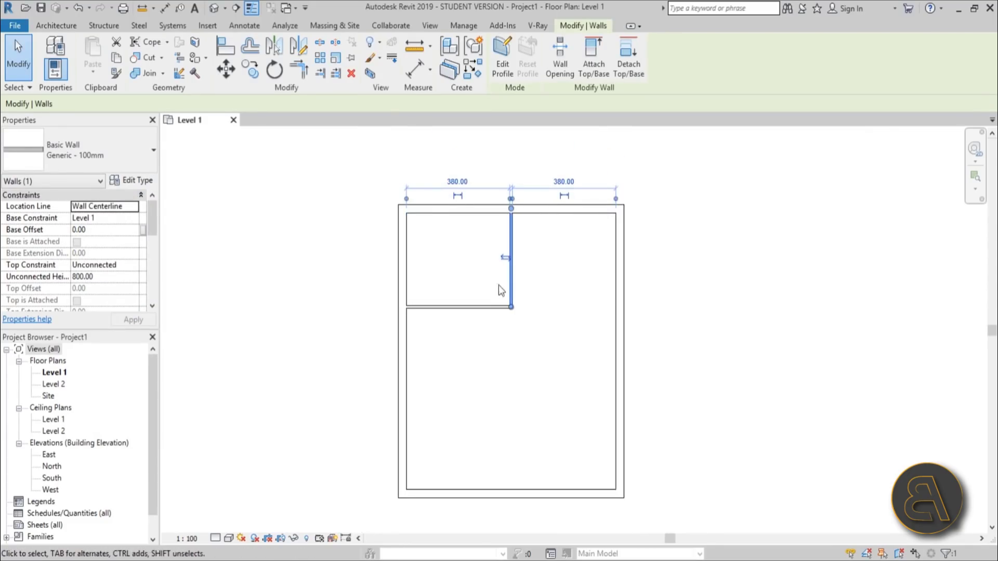
scroll(600, 348, down, 2)
key(Escape)
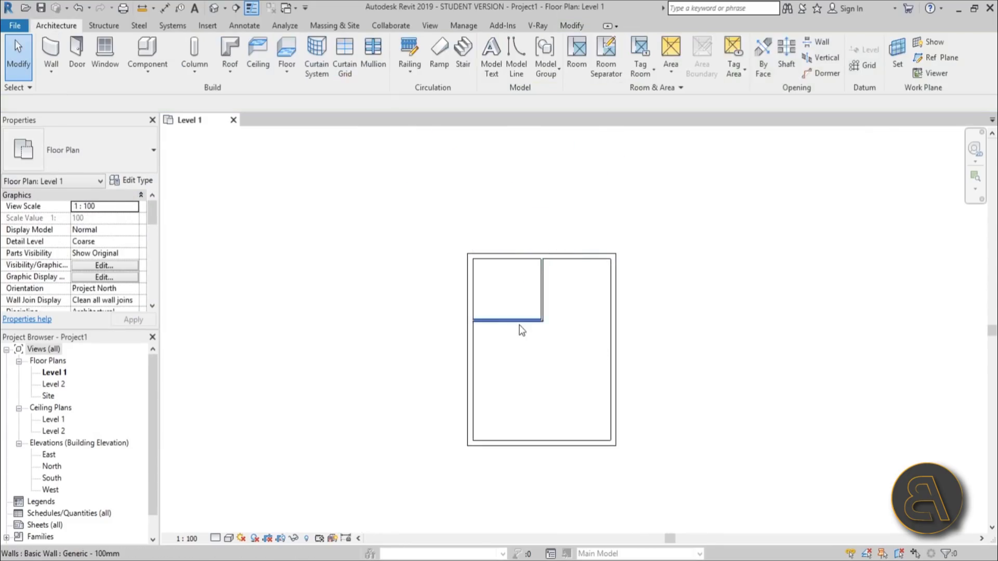
- Move the east exterior wall outward to about 420 cm from the vertical partition
middle_drag(542, 369, 484, 335)
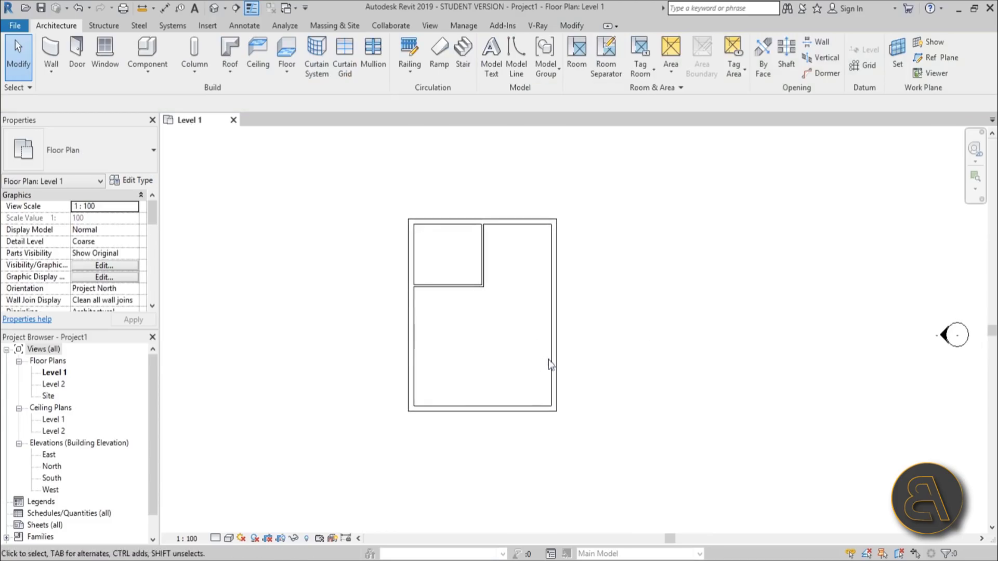
mouse_move(558, 341)
mouse_down()
mouse_move(603, 345)
mouse_move(598, 335)
mouse_move(522, 332)
mouse_move(562, 353)
mouse_up()
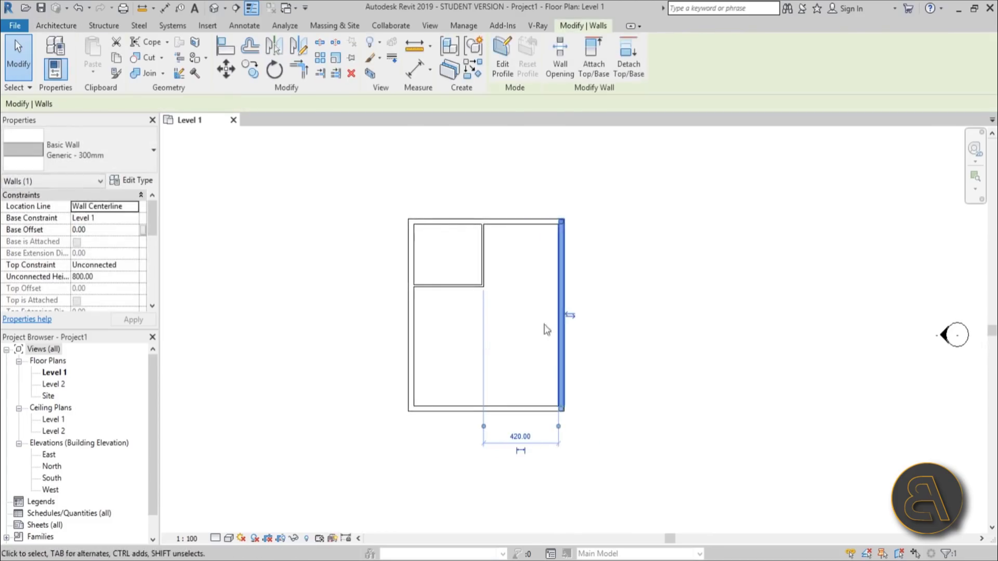
click(455, 269)
- Set the distance between the vertical partition and the west exterior wall to 240 cm
scroll(417, 213, up, 2)
click(517, 272)
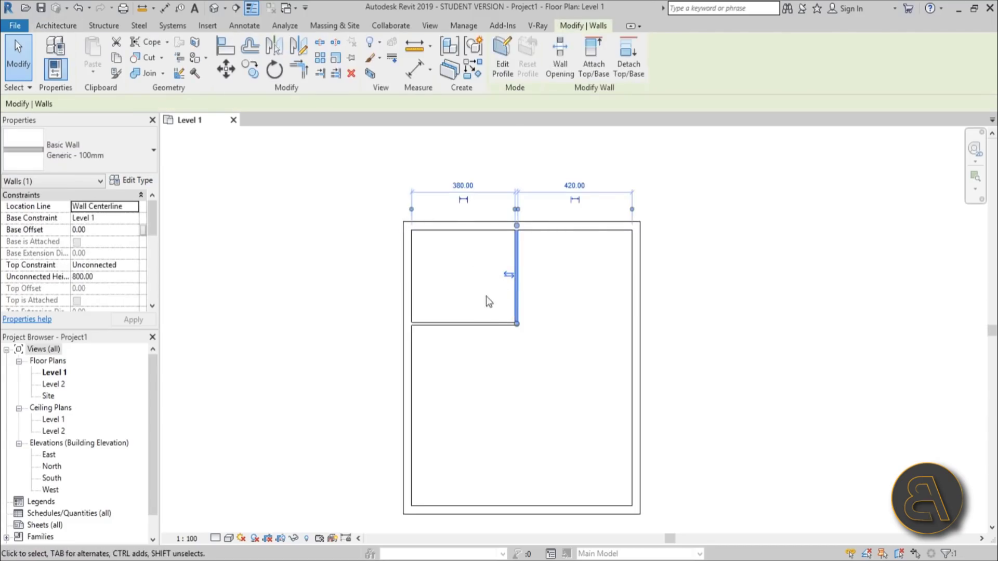
click(457, 186)
text(240)
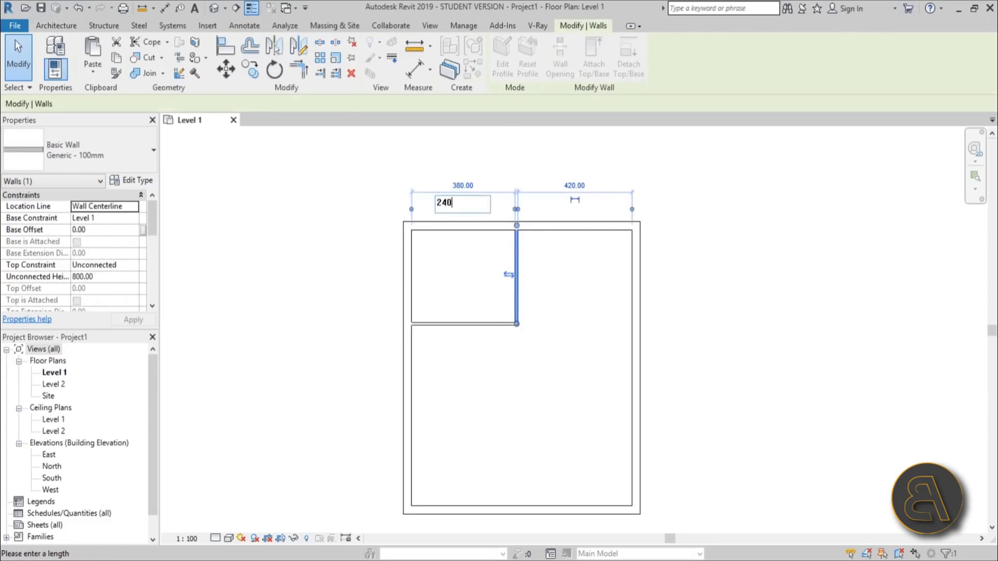
key(Return)
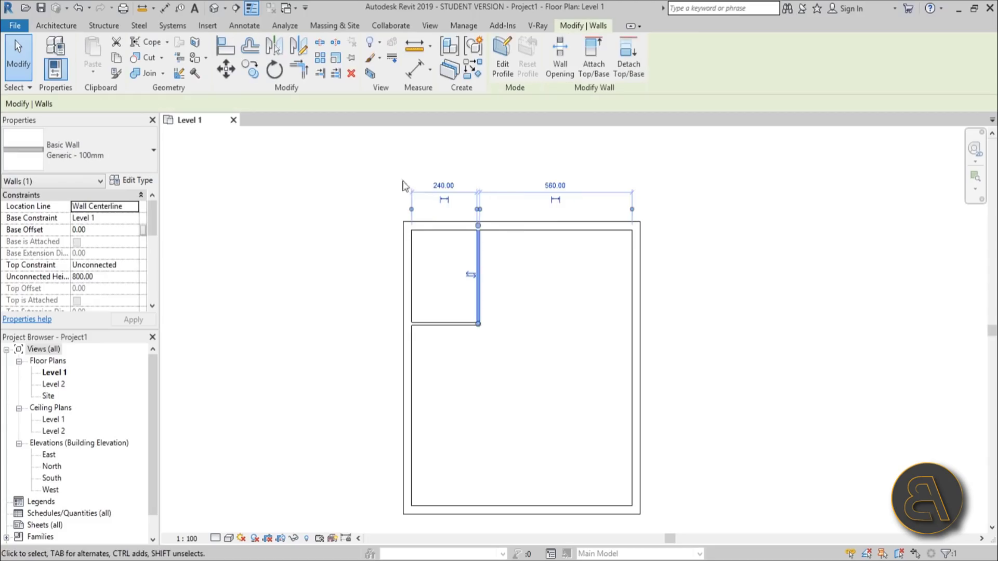
click(525, 290)
- Set the distance between the horizontal partition and the north exterior wall to 240 cm
scroll(469, 298, up, 2)
click(460, 358)
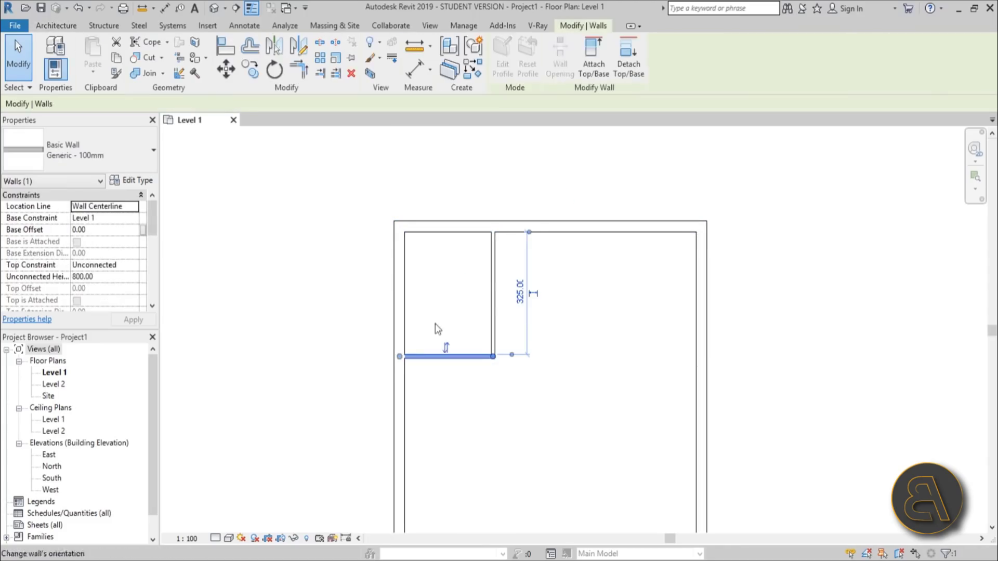
click(519, 302)
text(240)
key(Return)
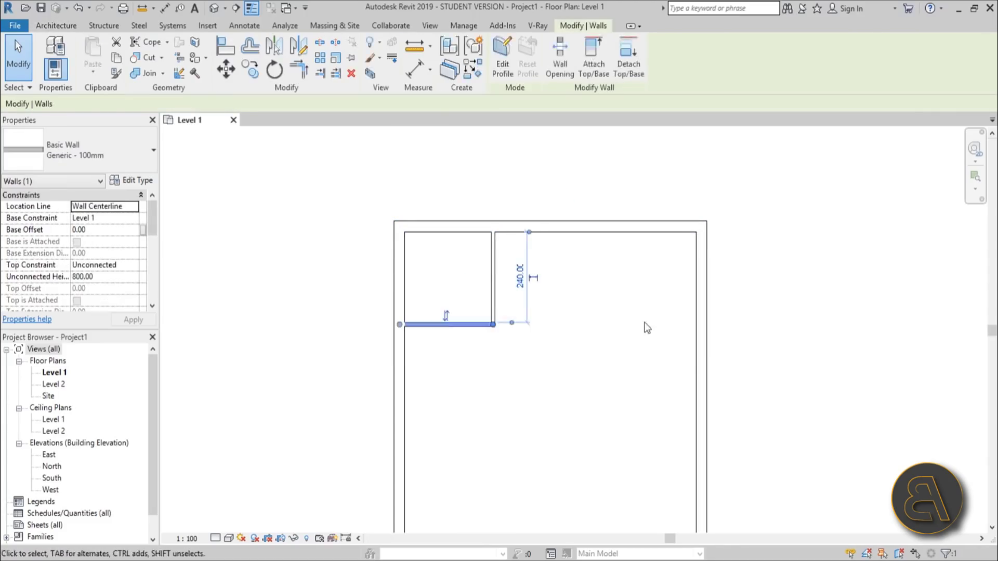
click(653, 327)
- Set the distance between the east exterior wall and the vertical partition to 175 cm
click(697, 327)
scroll(494, 152, down, 1)
scroll(491, 152, down, 2)
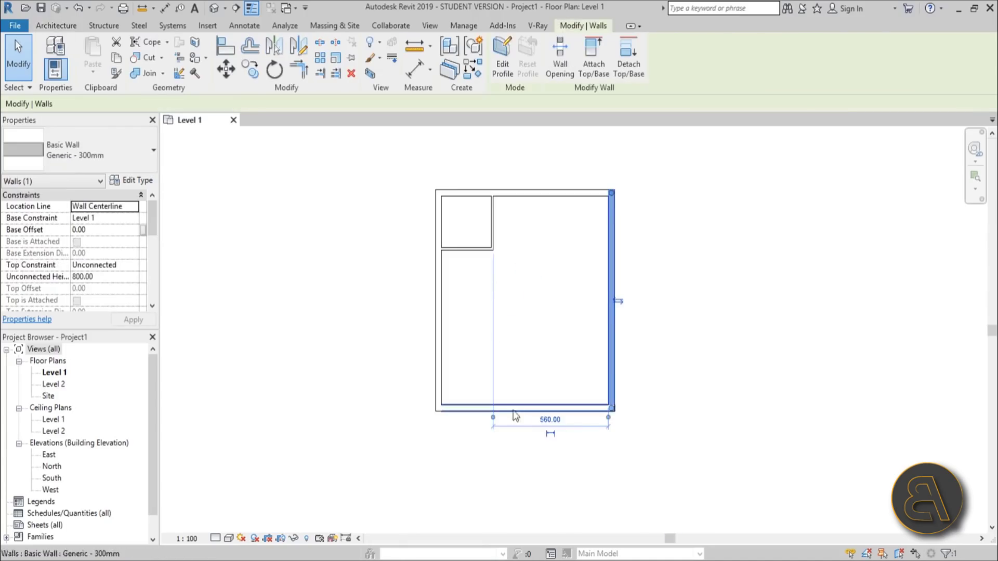
click(545, 420)
text(175)
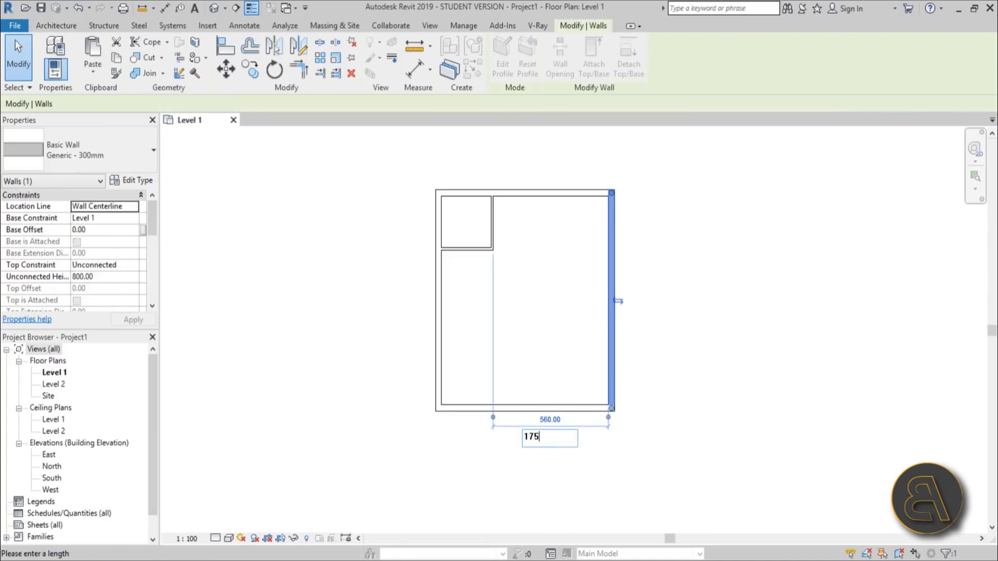
key(Return)
scroll(512, 196, up, 3)
scroll(520, 213, down, 2)
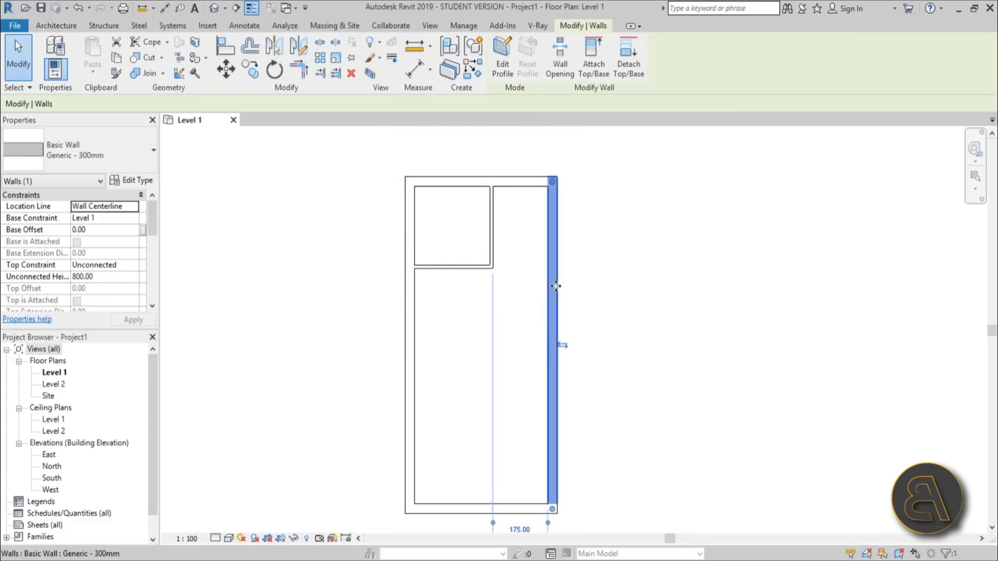
click(661, 379)
- Move the south exterior wall inward and set its distance from the north exterior wall to 700 cm
drag(460, 509, 479, 403)
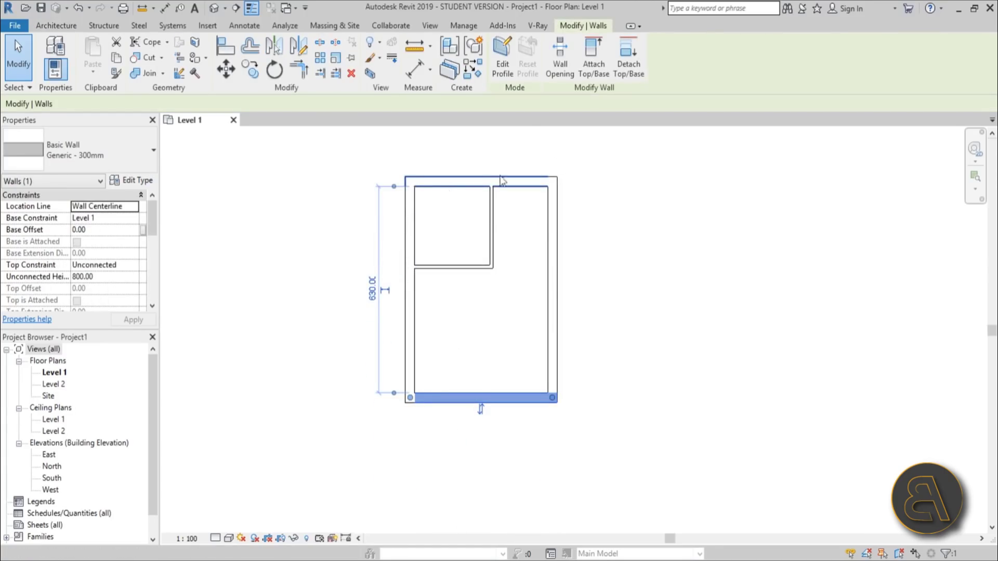
click(372, 288)
text(700)
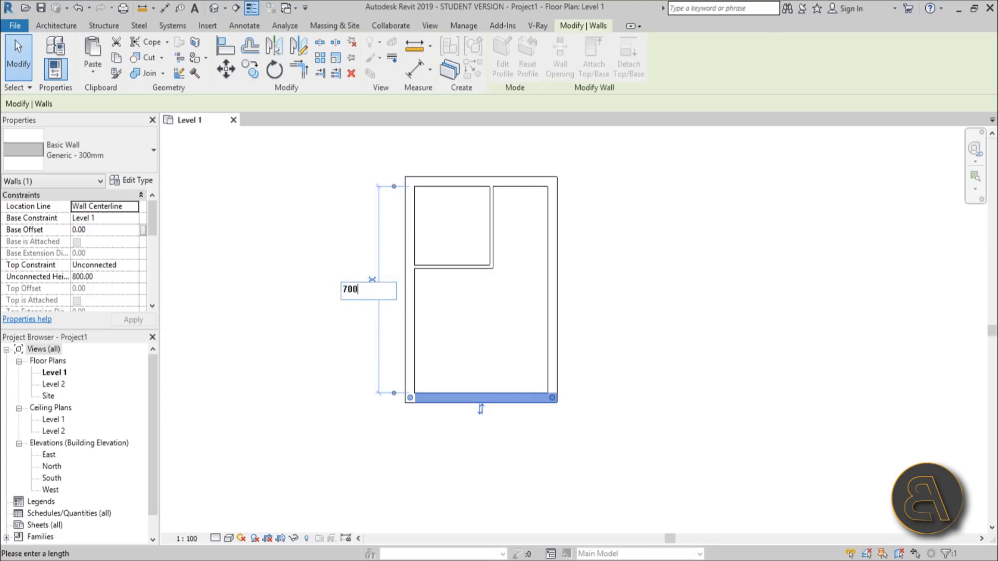
key(Return)
click(399, 232)
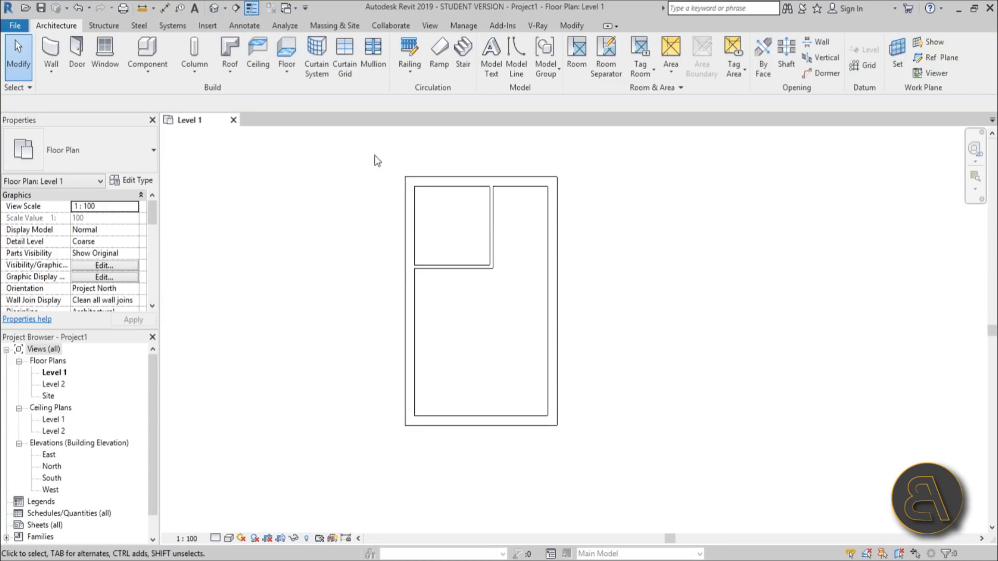
- Place an M_Single-Flush 0915 x 2134mm door in the north exterior wall, about 10 cm east of the vertical partition, swinging inward with its hinge on the east
middle_drag(374, 155, 373, 210)
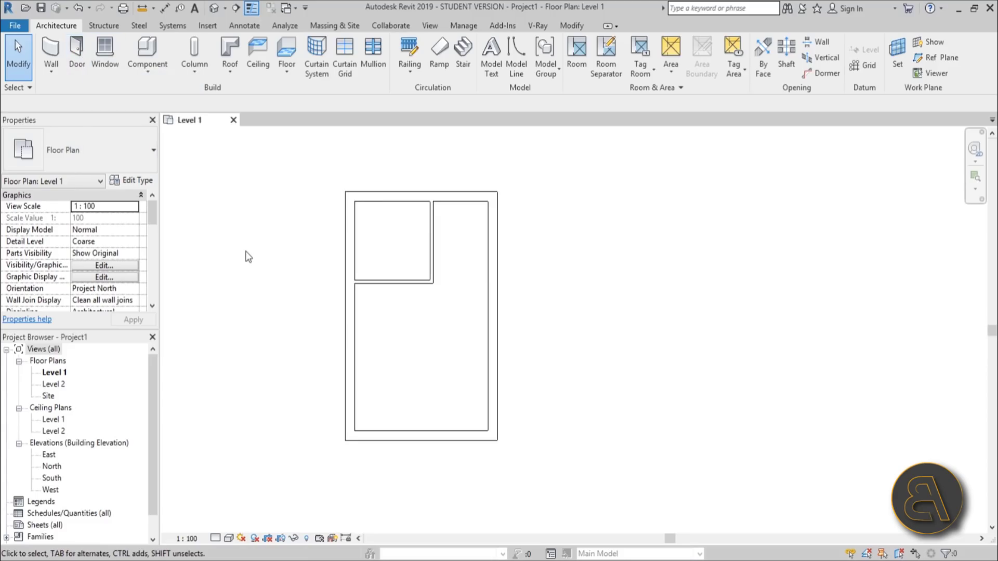
key(d)
key(r)
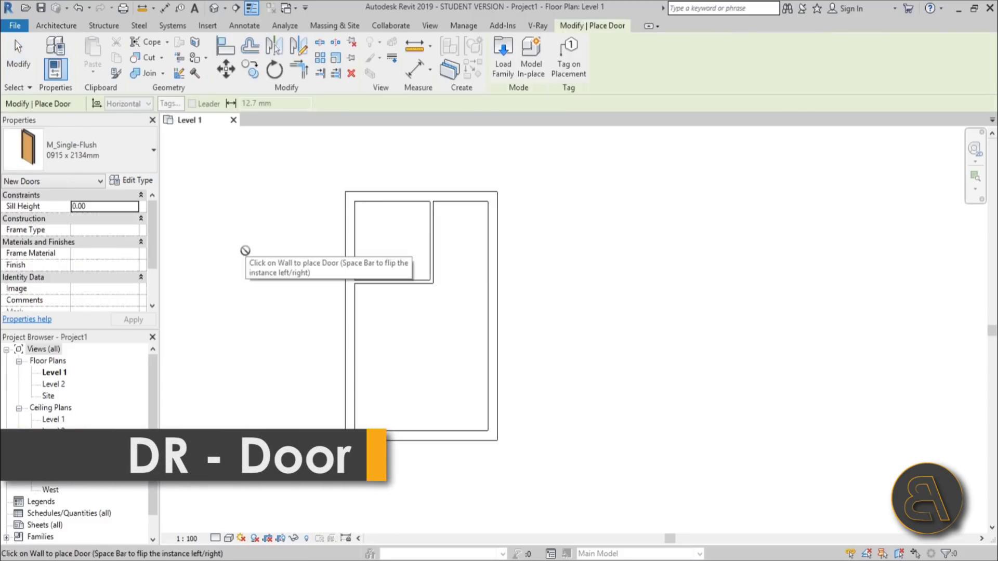
scroll(452, 218, up, 3)
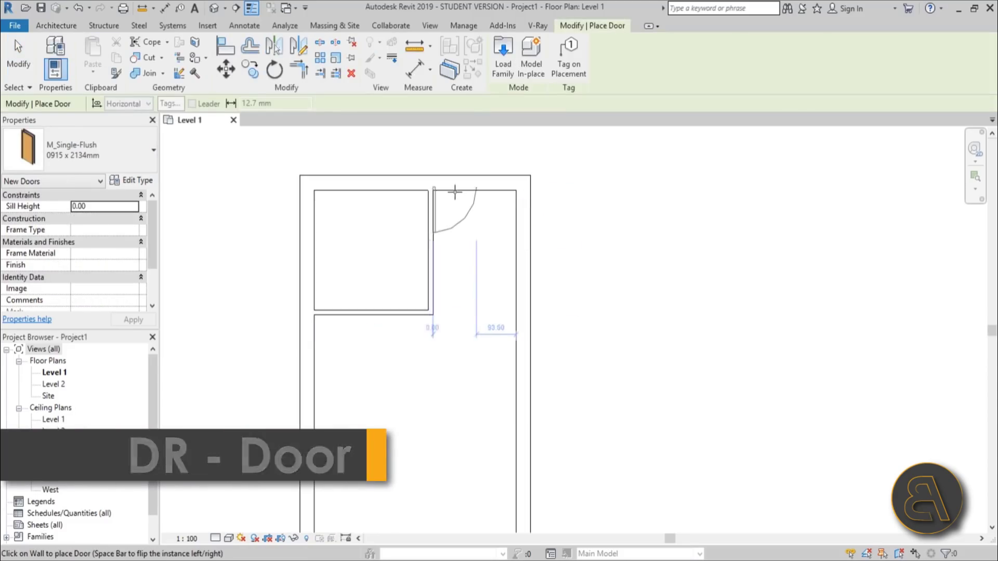
key(space)
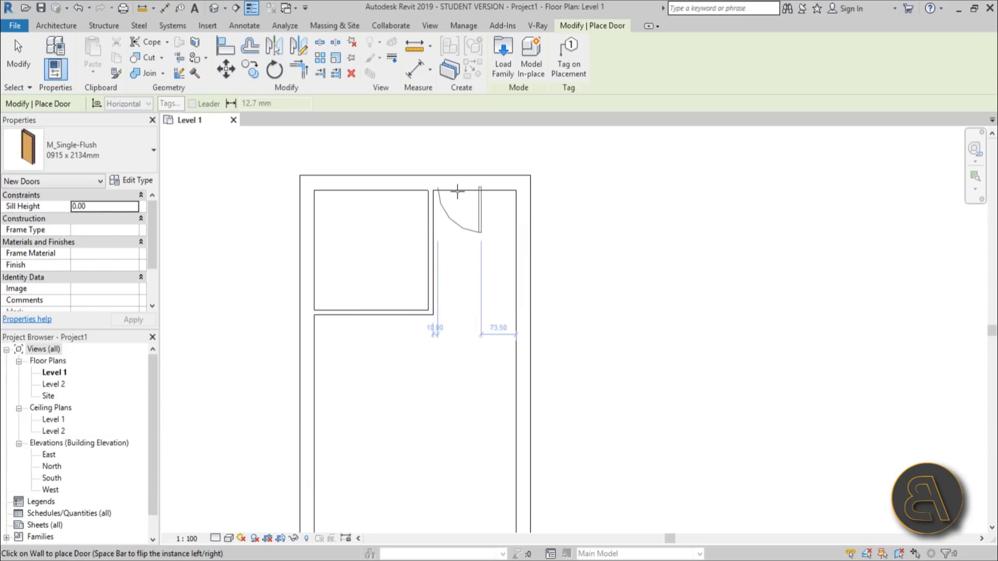
click(457, 191)
scroll(496, 231, down, 1)
scroll(490, 221, up, 3)
key(Escape)
key(Escape)
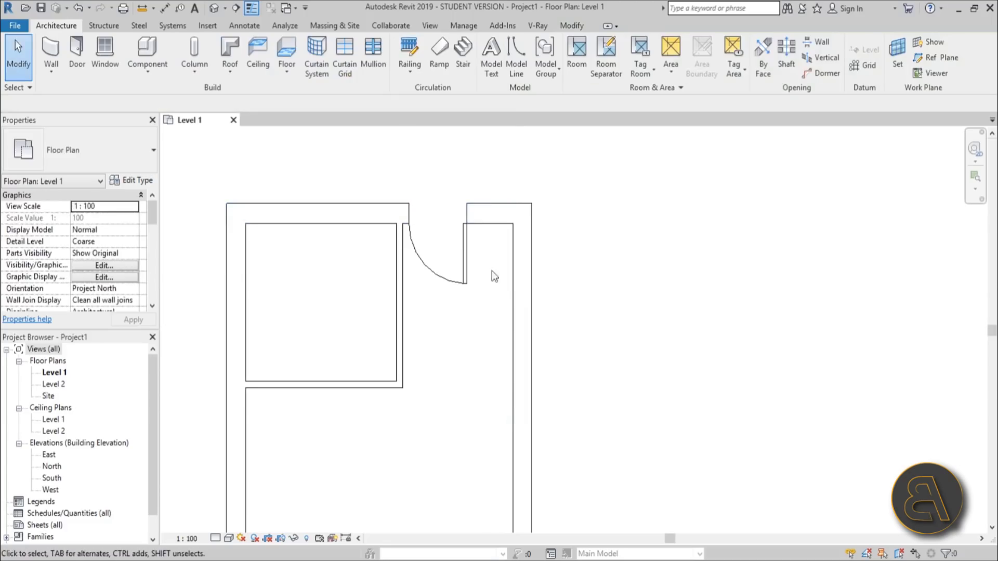
- Place an M_Single-Flush 0915 x 2134mm door in the vertical partition near the north wall, opening into the northwest room
scroll(480, 337, down, 2)
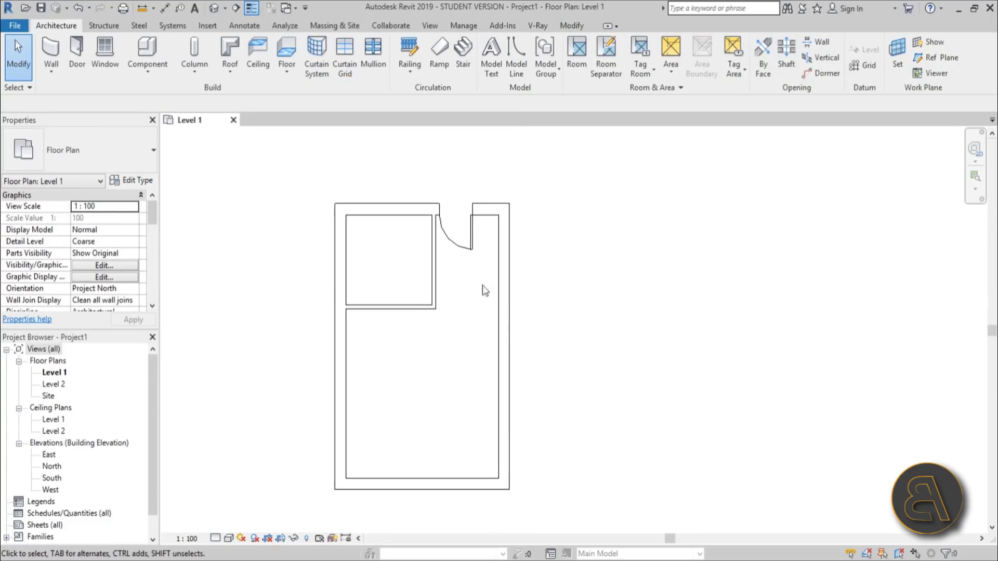
scroll(430, 231, up, 2)
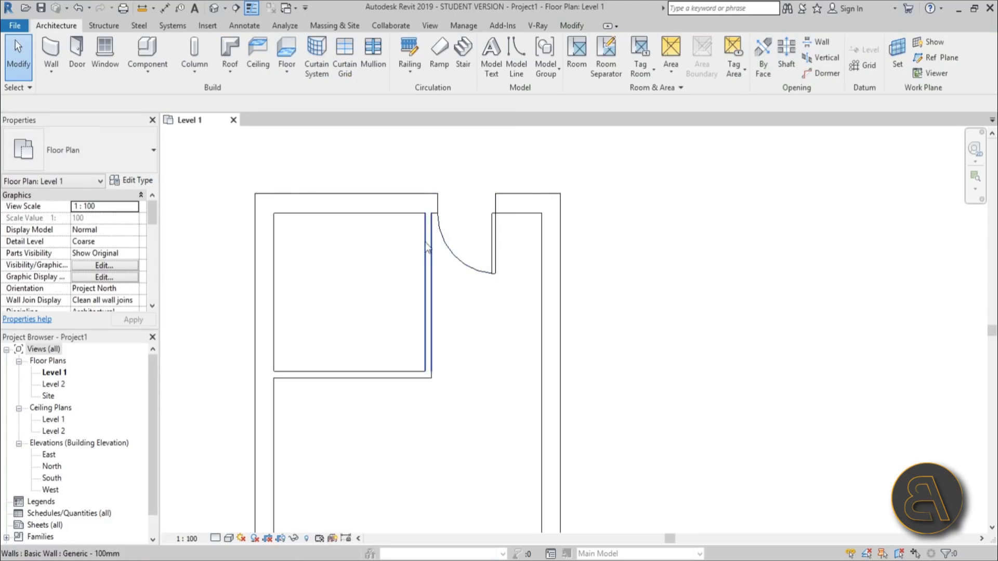
click(77, 52)
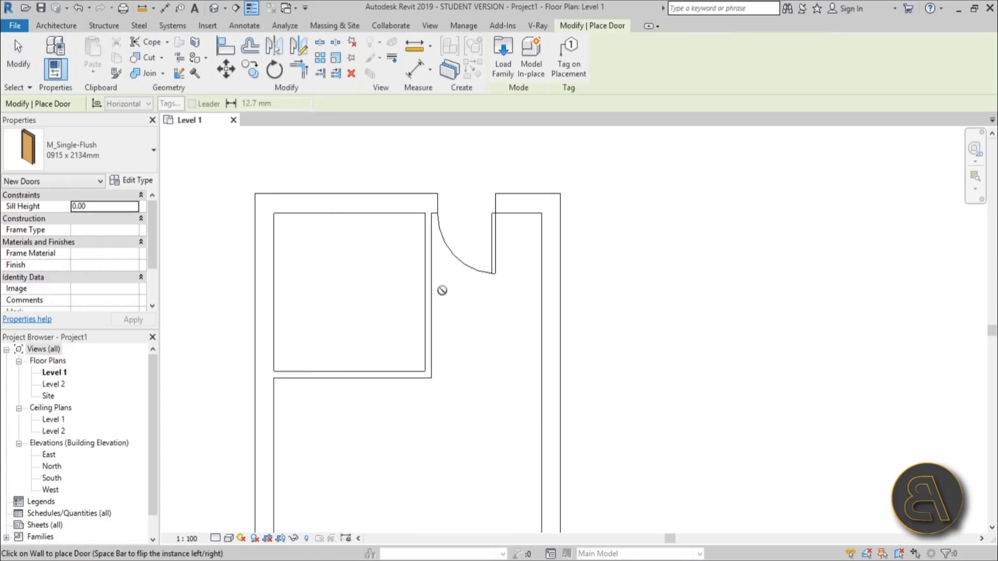
click(427, 247)
scroll(470, 308, down, 3)
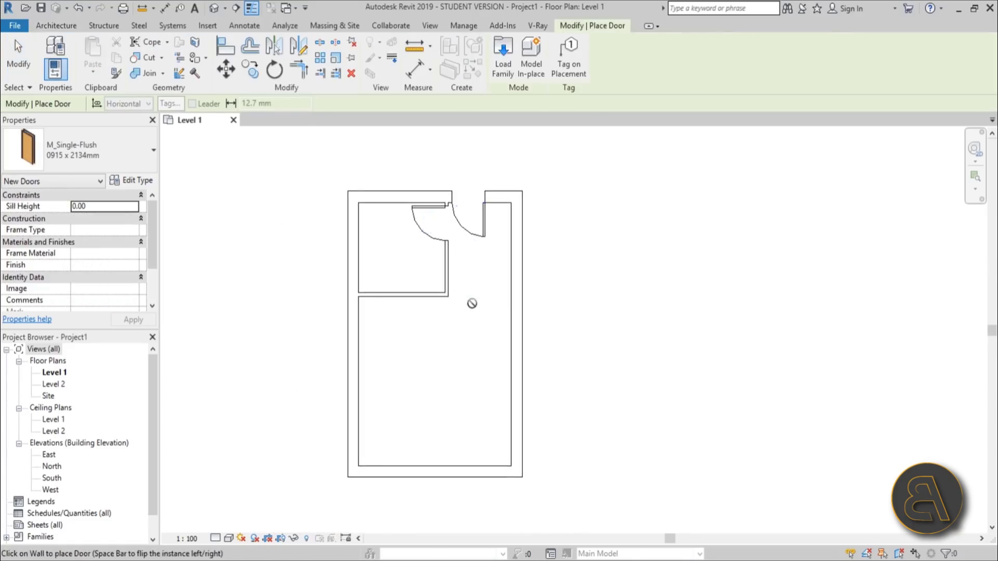
key(Escape)
key(Escape)
middle_drag(439, 289, 439, 295)
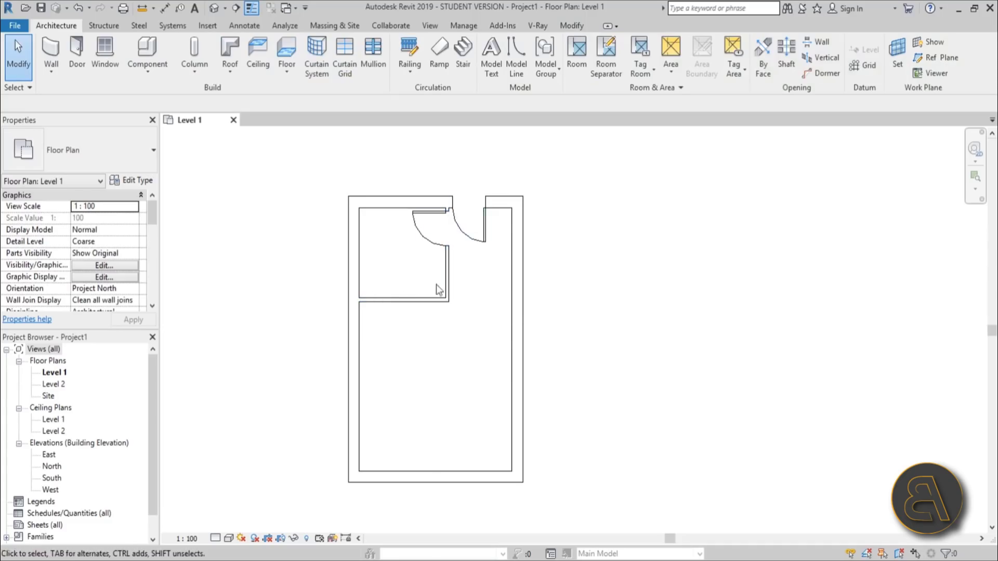
middle_drag(460, 360, 460, 357)
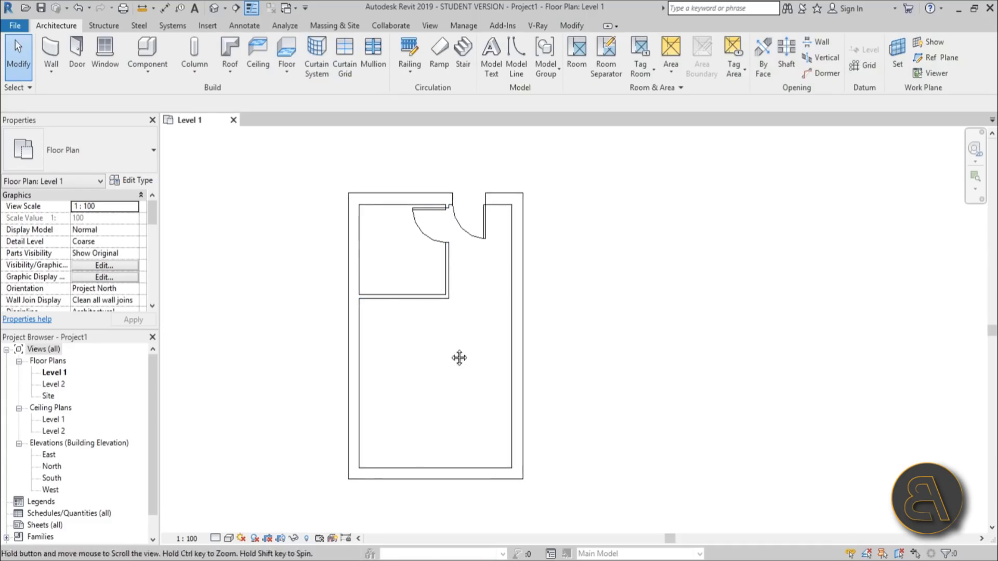
- Load the Corner_Shower_With_Round_Front_7836, Modern_Hand_Wash_Basin_16200 and Toilet_-_3D_15807 families from File Explorer's family folder into the Revit project
drag(377, 9, 540, 54)
drag(300, 33, 293, 59)
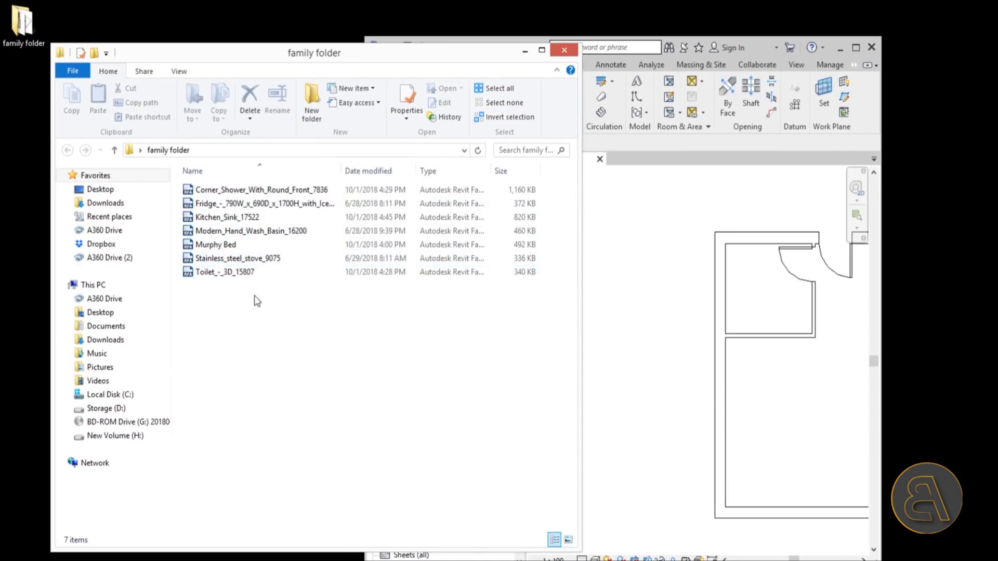
click(217, 276)
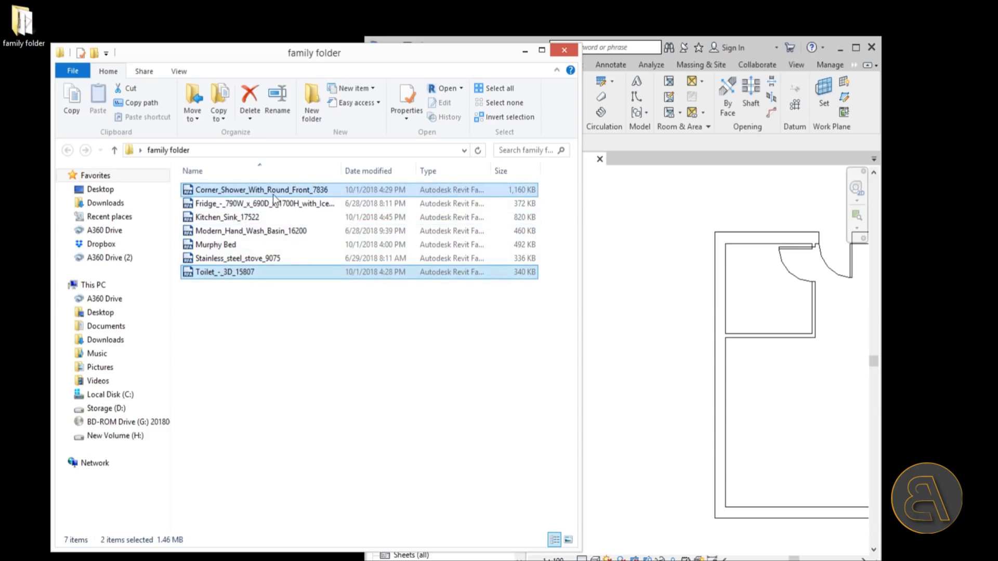
drag(308, 199, 323, 223)
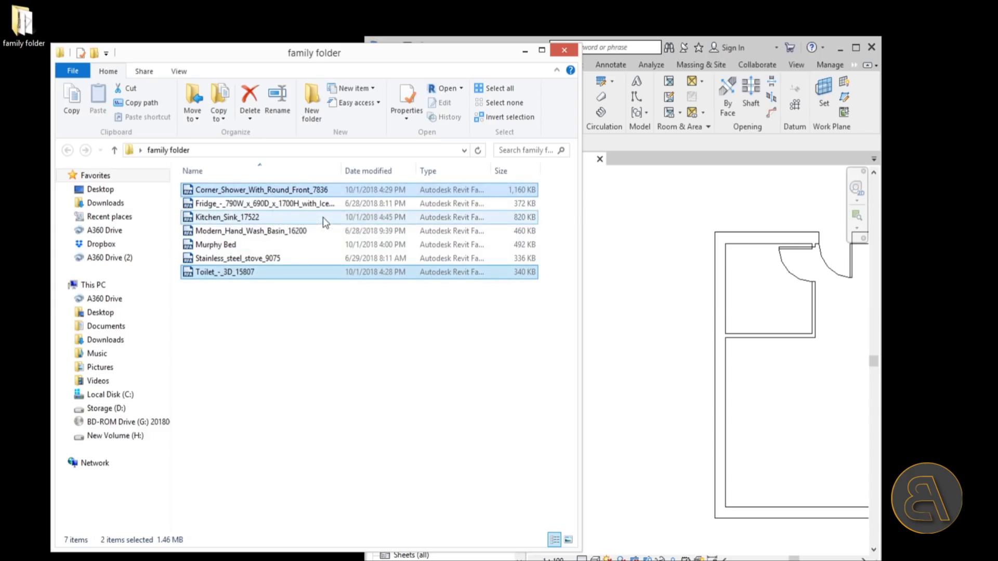
ctrl+click(319, 230)
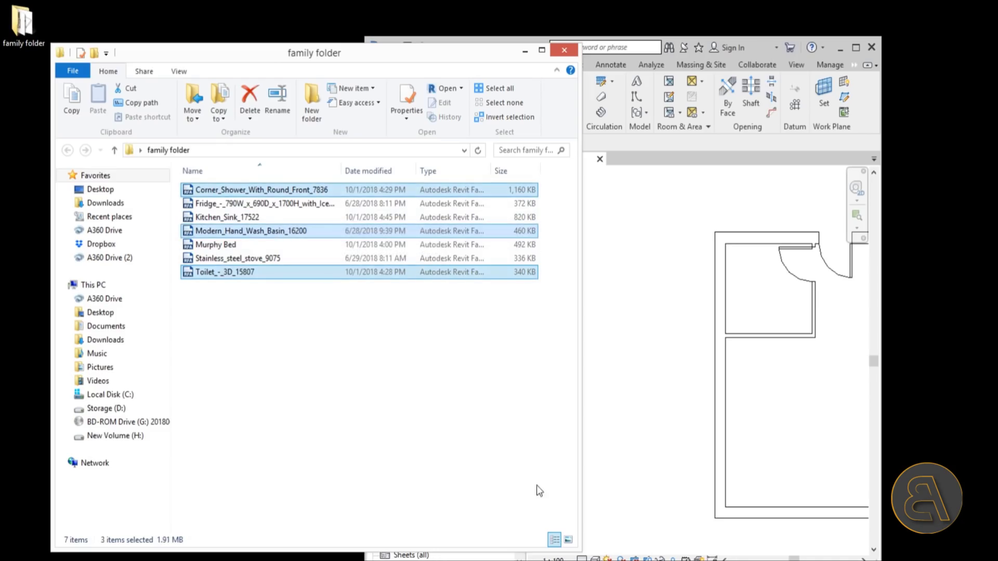
drag(403, 197, 678, 323)
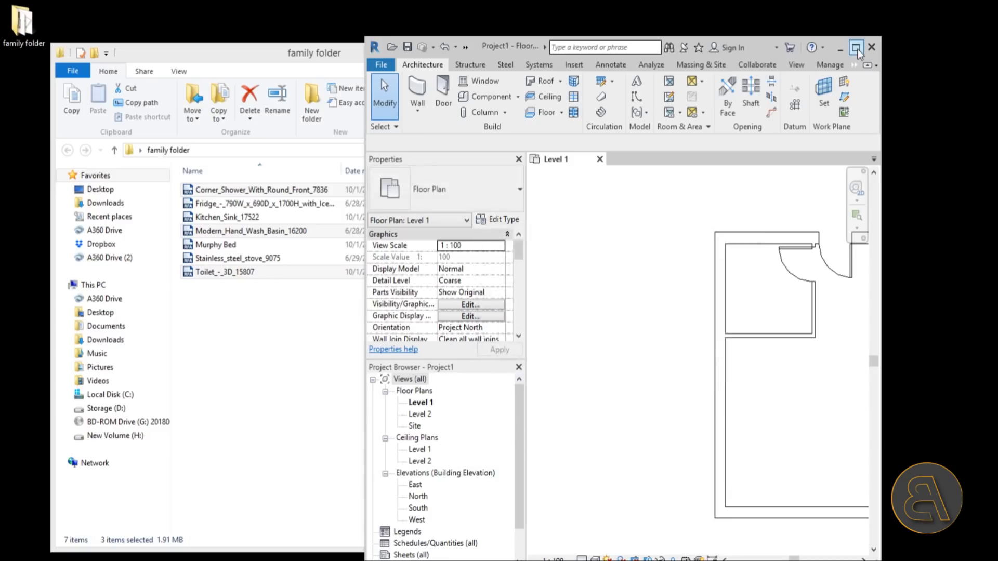
click(856, 48)
- Place the Toilet_-_3D_15807 component against the northwest room's west wall, about 50 cm from the north wall, facing east
key(c)
key(m)
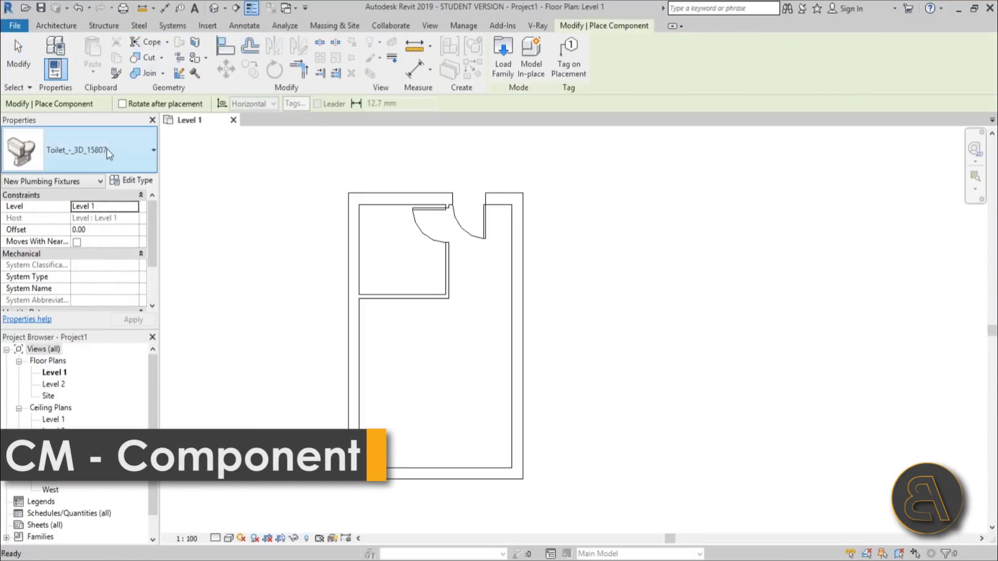
scroll(409, 224, up, 6)
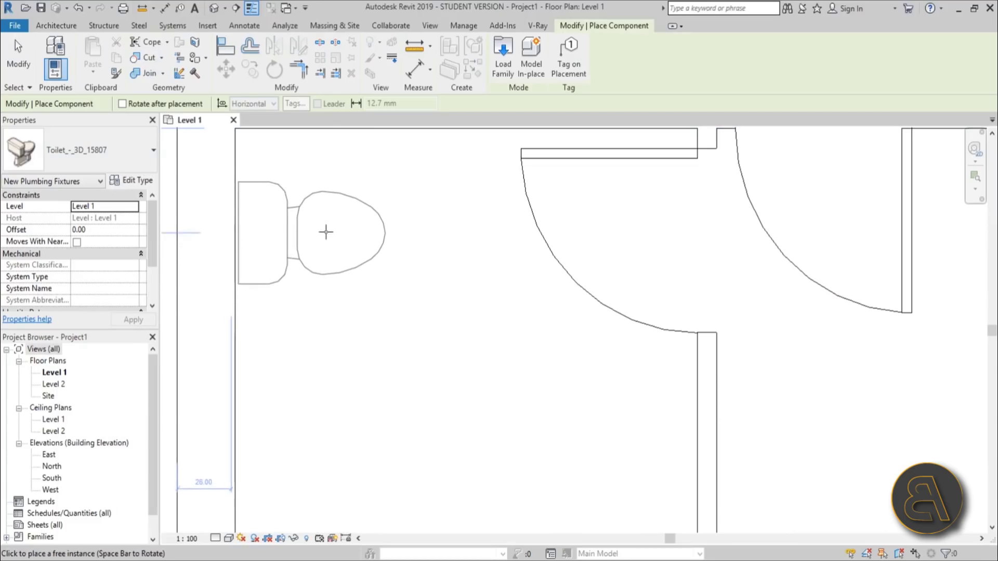
click(330, 227)
scroll(371, 259, down, 3)
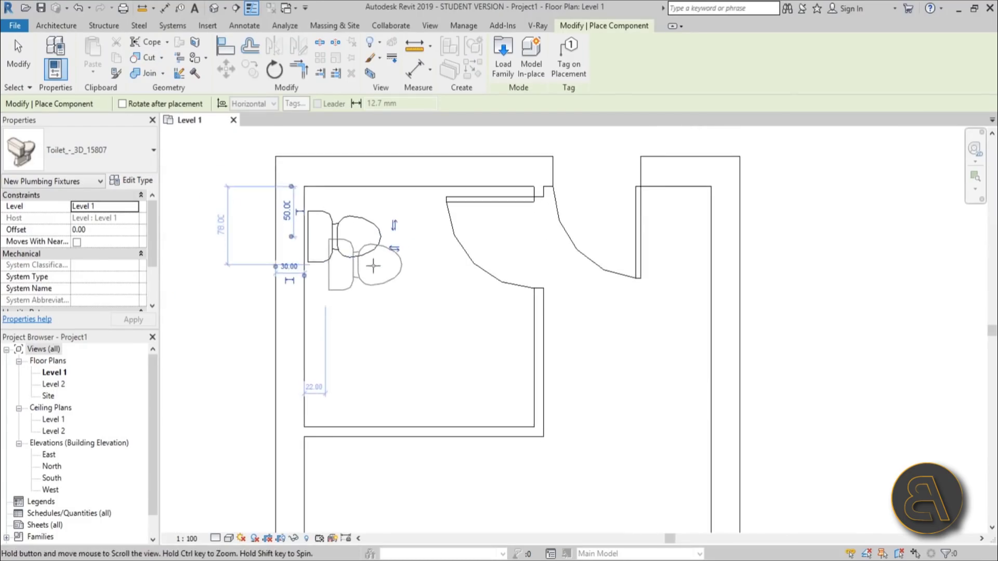
key(Escape)
click(378, 244)
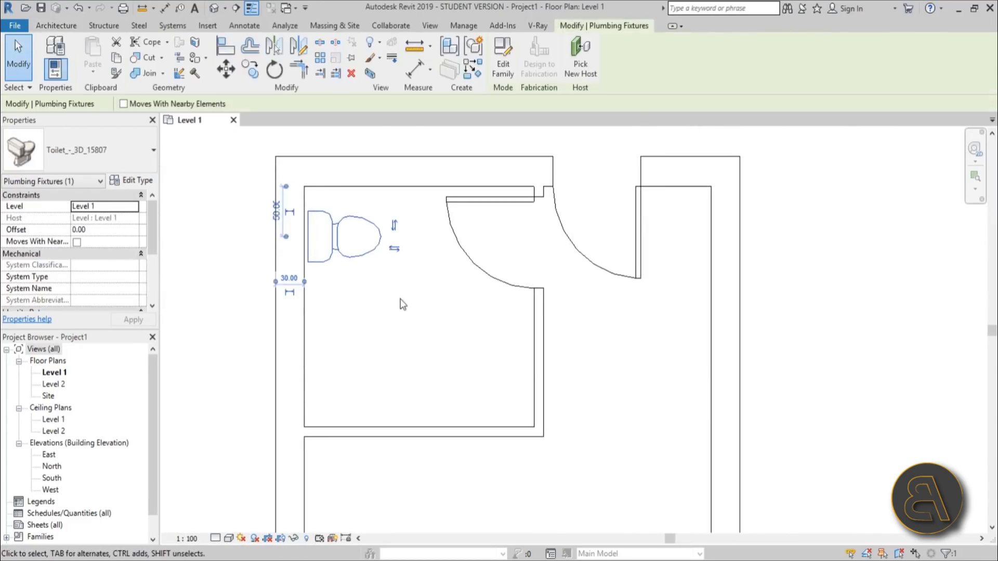
key(Escape)
click(132, 56)
click(127, 142)
key(Escape)
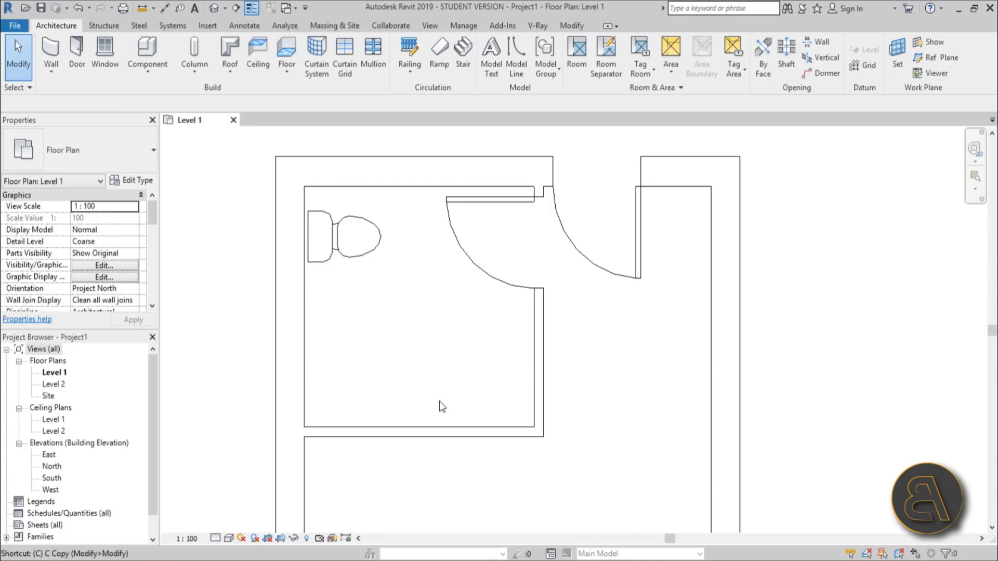
- Place the Modern_Hand_Wash_Basin_16200 component against the horizontal partition inside the northwest room, about 192 cm from the west wall
key(m)
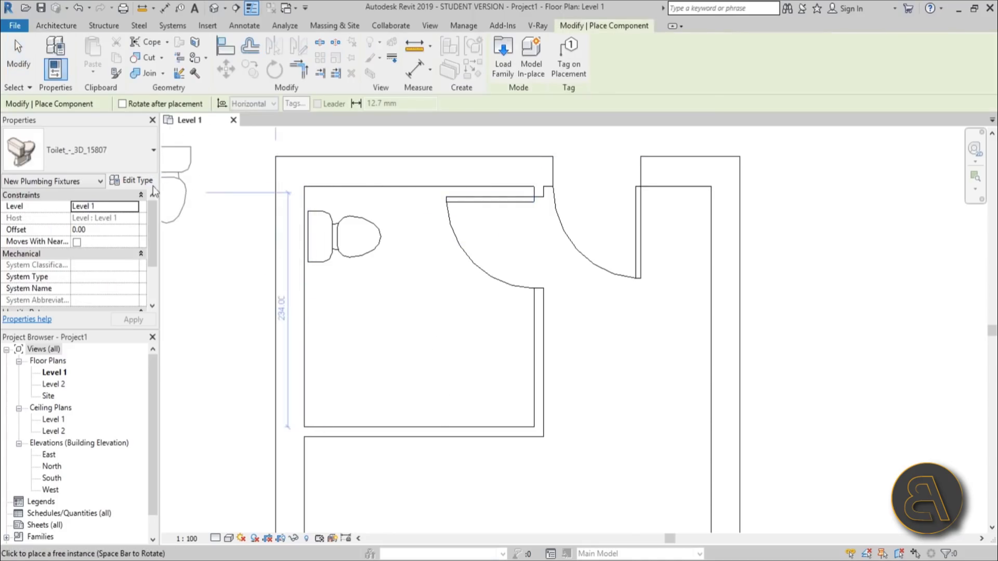
click(98, 165)
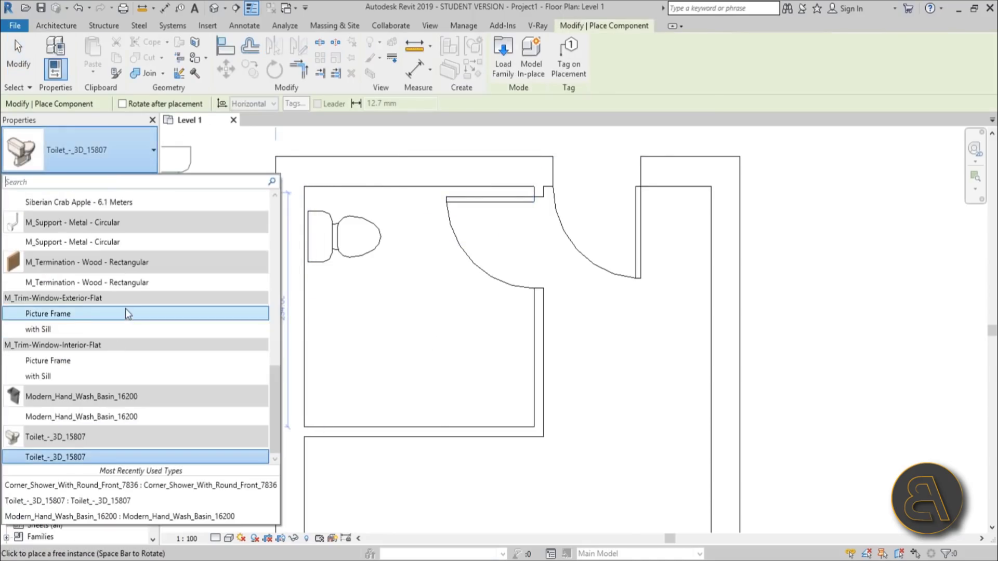
click(142, 417)
scroll(472, 387, up, 2)
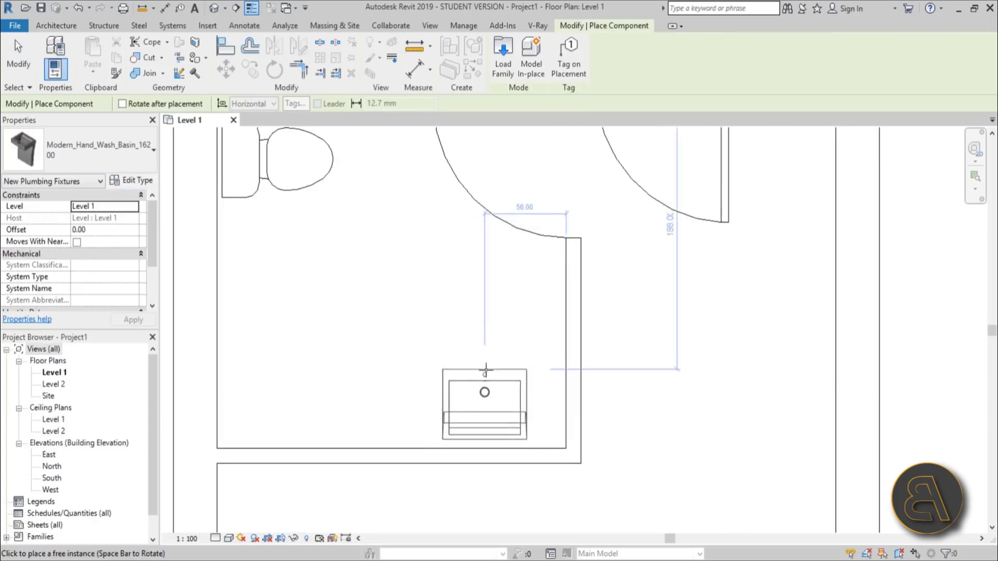
click(496, 452)
scroll(475, 368, down, 2)
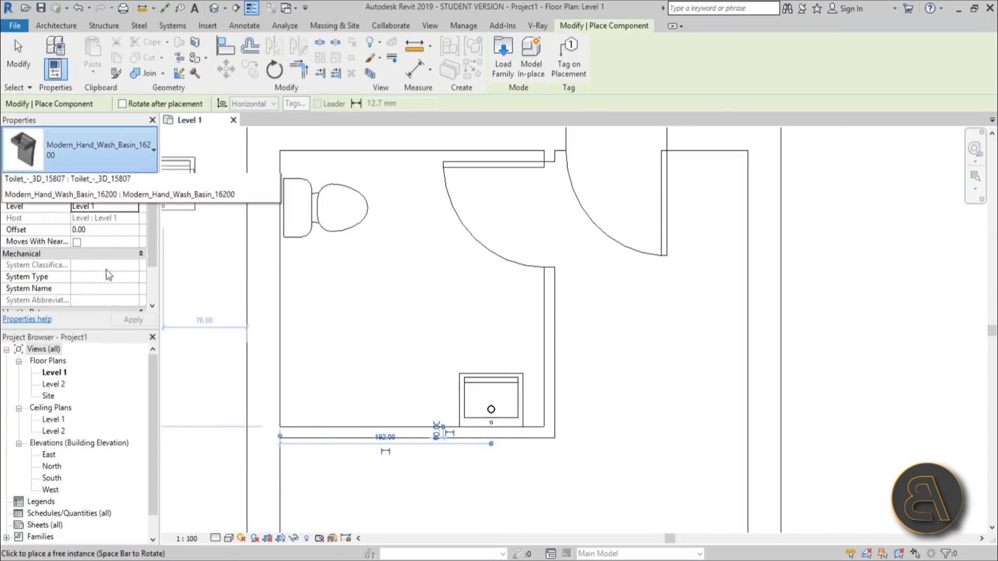
- Place the Corner_Shower_With_Round_Front_7836 component on the horizontal partition in the northwest room's southwest corner
scroll(104, 280, up, 10)
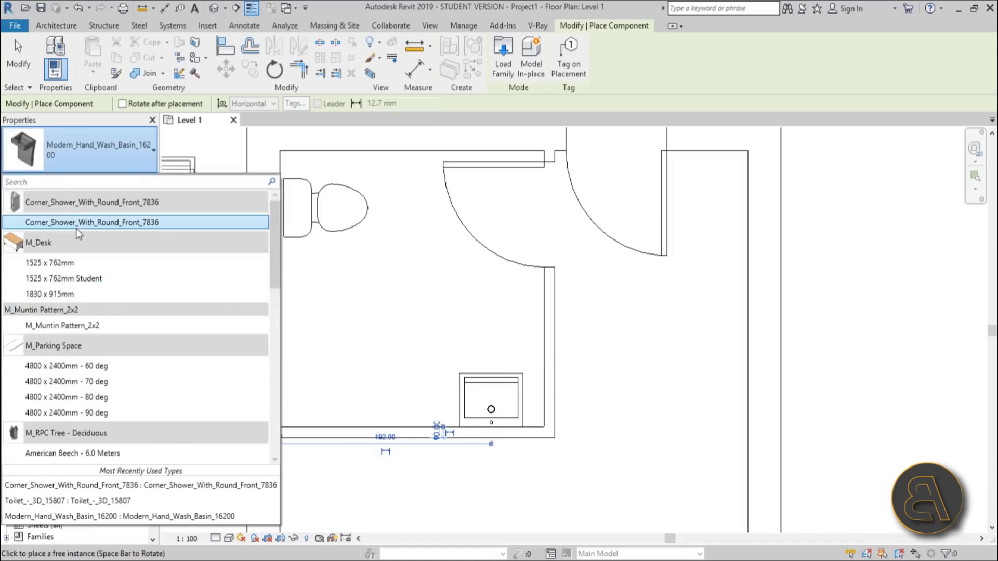
click(76, 223)
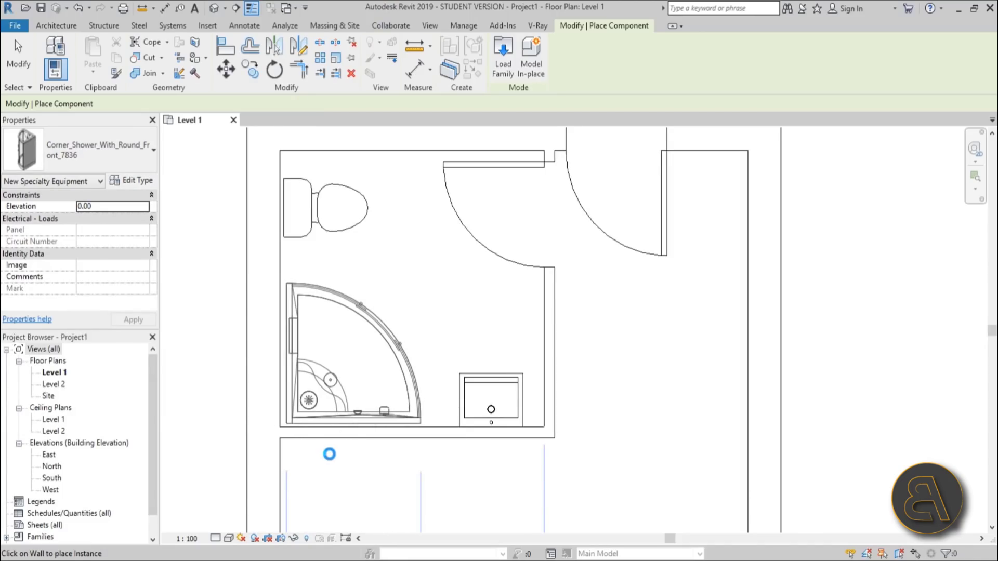
key(Escape)
key(Escape)
- Align the corner shower's west side with the inner face of the west wall
scroll(288, 284, up, 2)
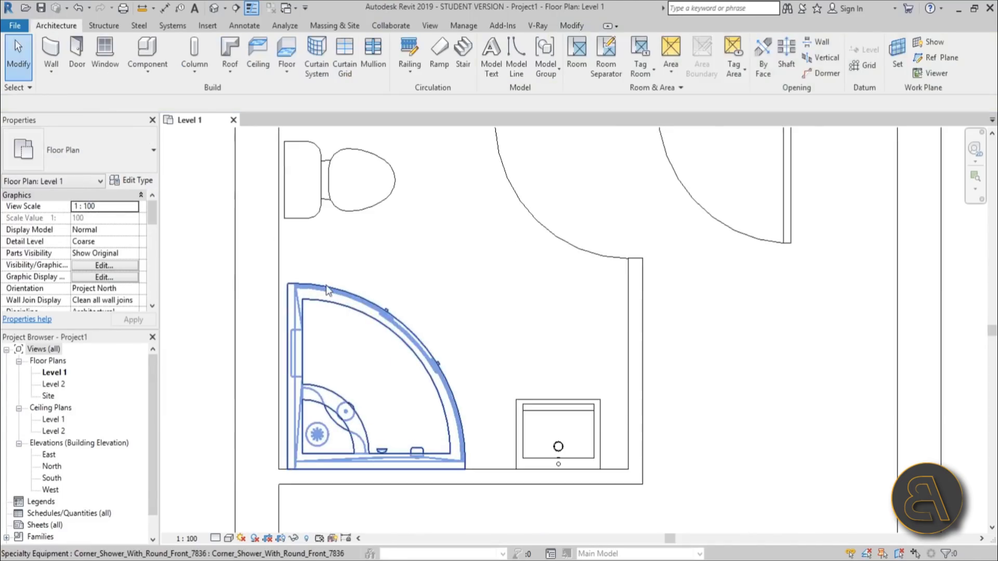
key(a)
key(l)
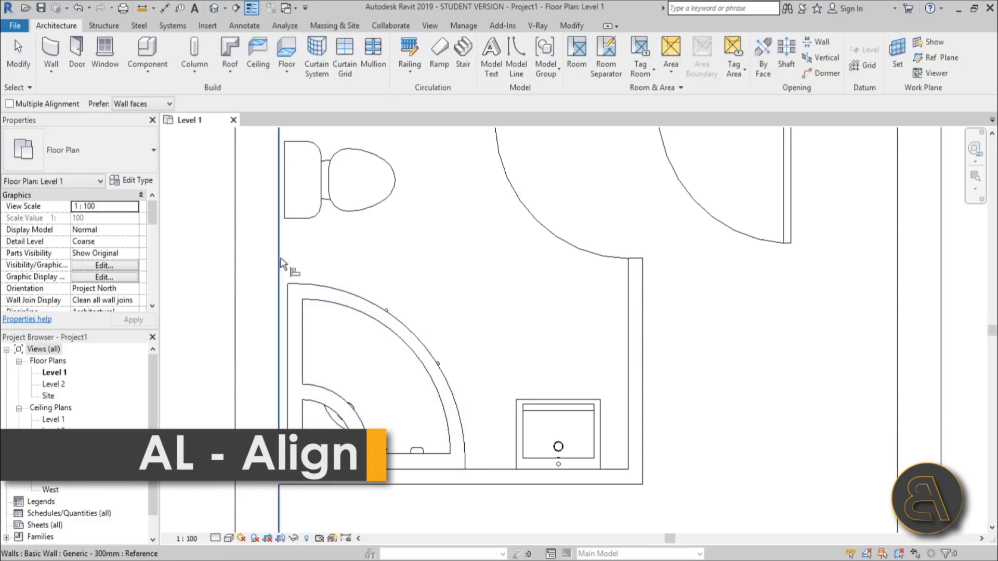
click(279, 264)
click(288, 295)
scroll(364, 291, down, 2)
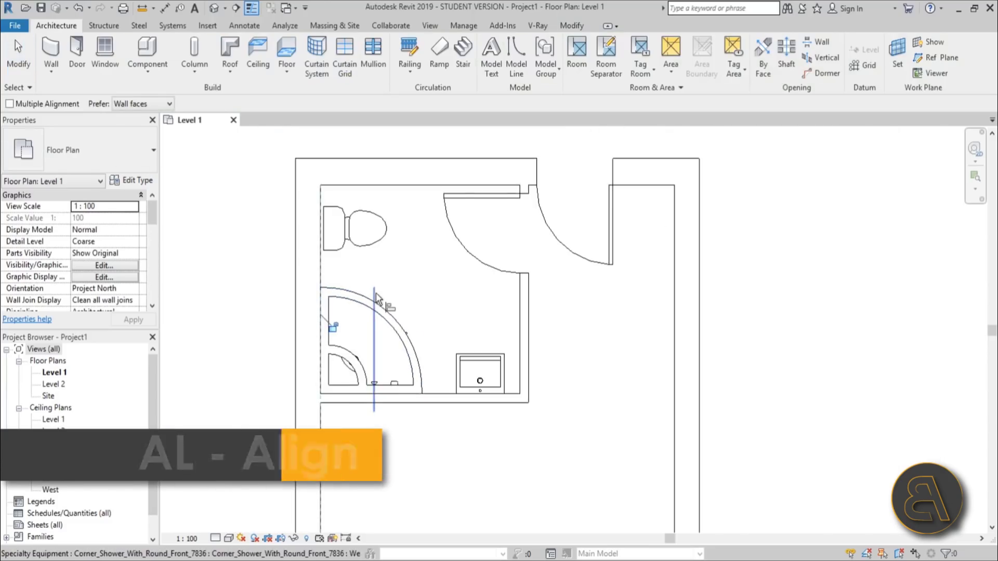
key(Escape)
key(Escape)
scroll(413, 288, down, 2)
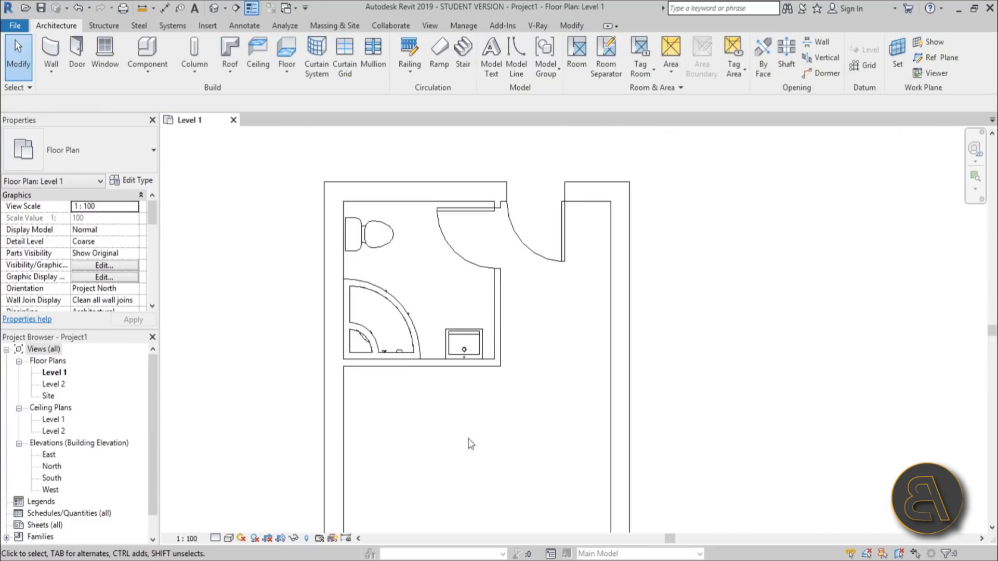
scroll(470, 443, down, 1)
middle_drag(470, 443, 478, 384)
scroll(471, 237, up, 2)
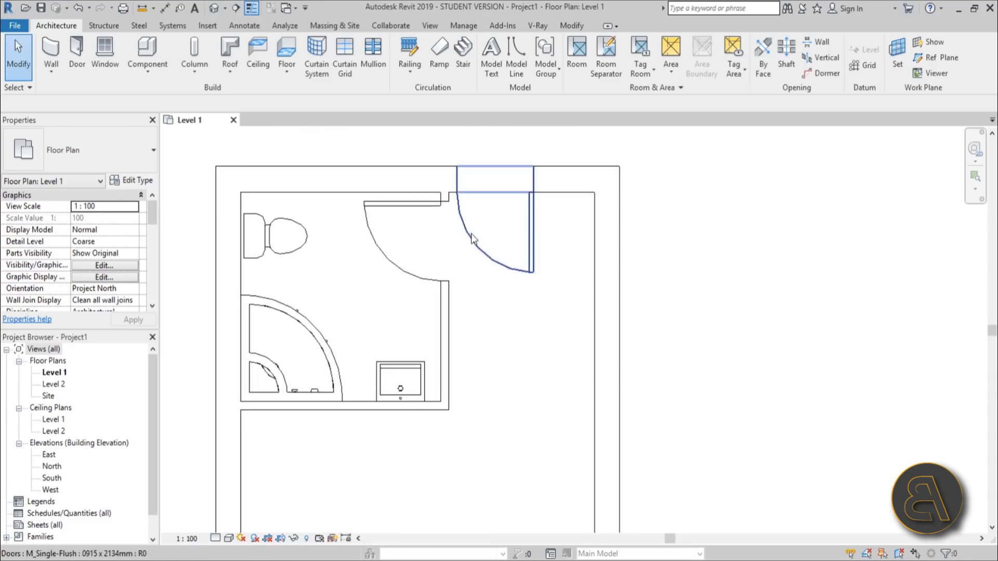
click(472, 237)
click(514, 338)
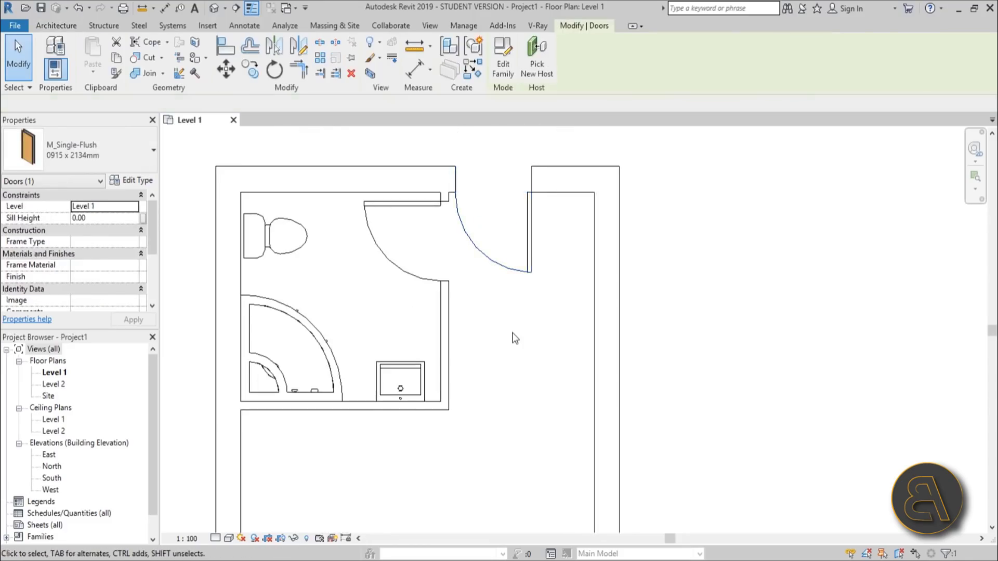
scroll(462, 291, down, 3)
middle_drag(461, 290, 441, 260)
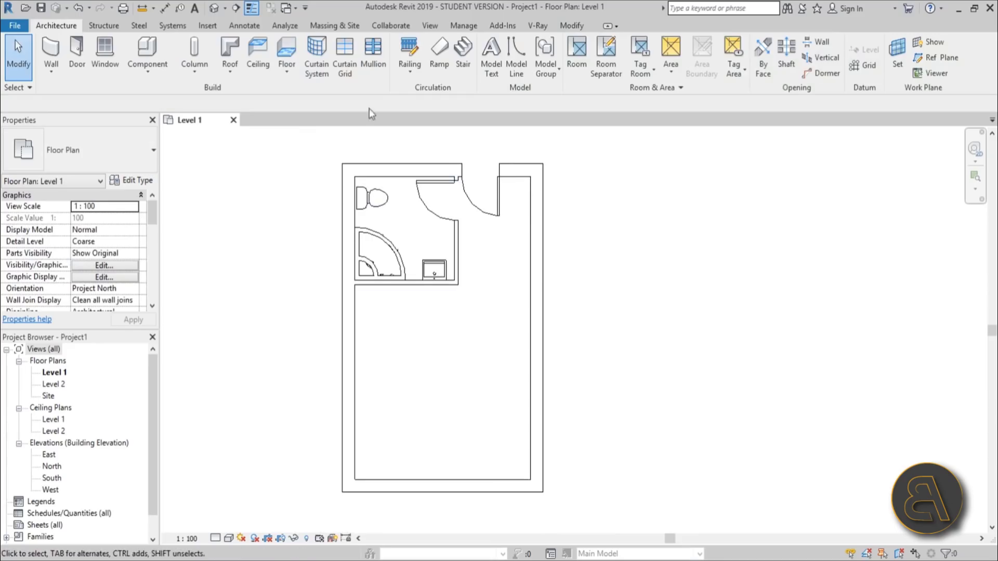
middle_drag(377, 348, 418, 342)
scroll(408, 345, down, 1)
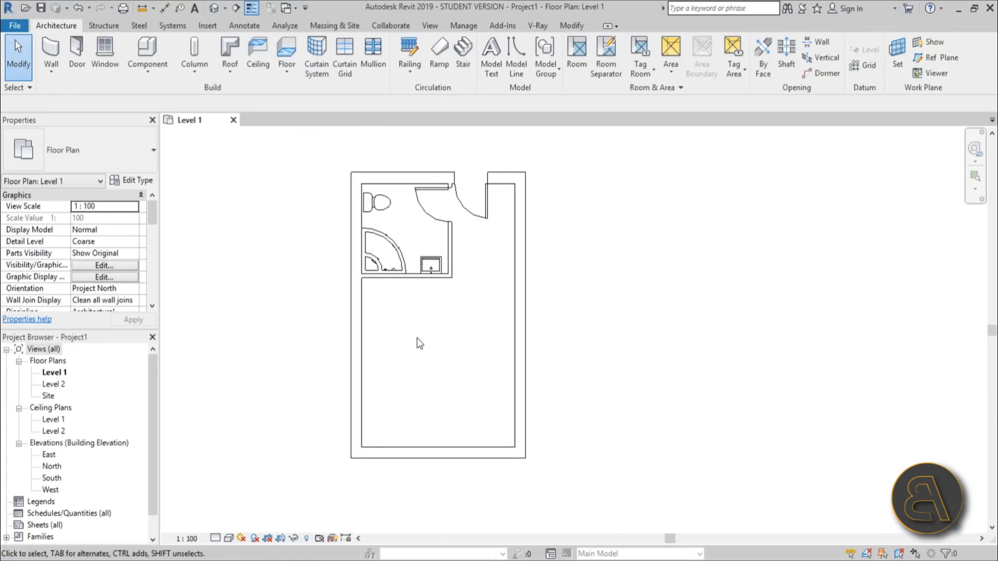
- Load the Murphy Bed family from File Explorer's family folder and place its Bed up type south of the bathroom's horizontal partition
scroll(423, 326, up, 2)
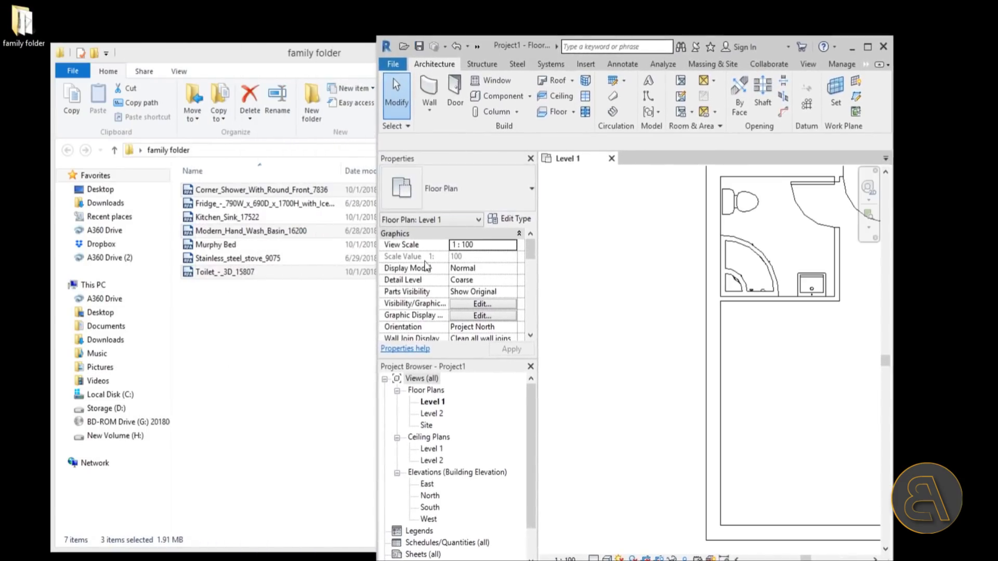
click(220, 245)
drag(212, 248, 791, 379)
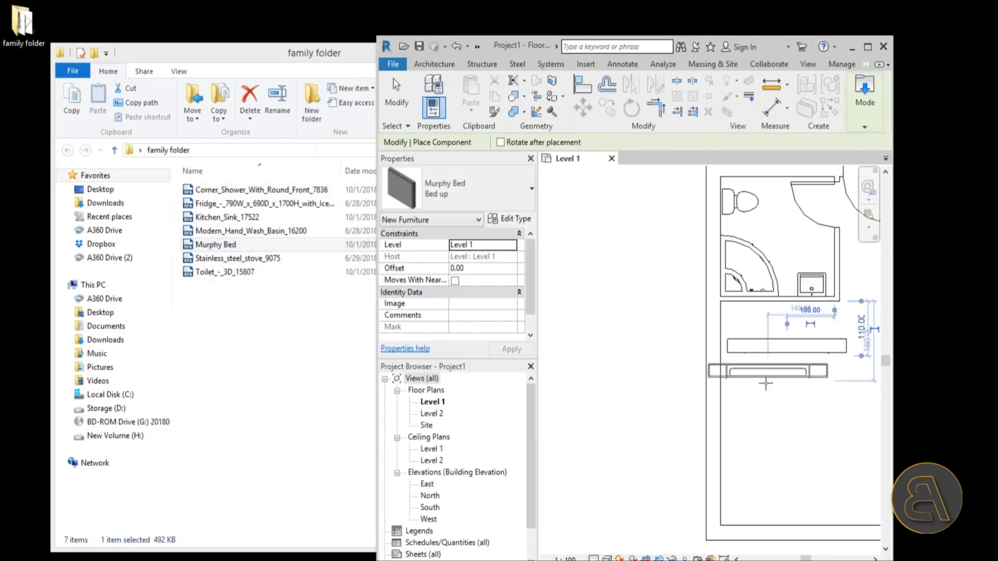
click(868, 47)
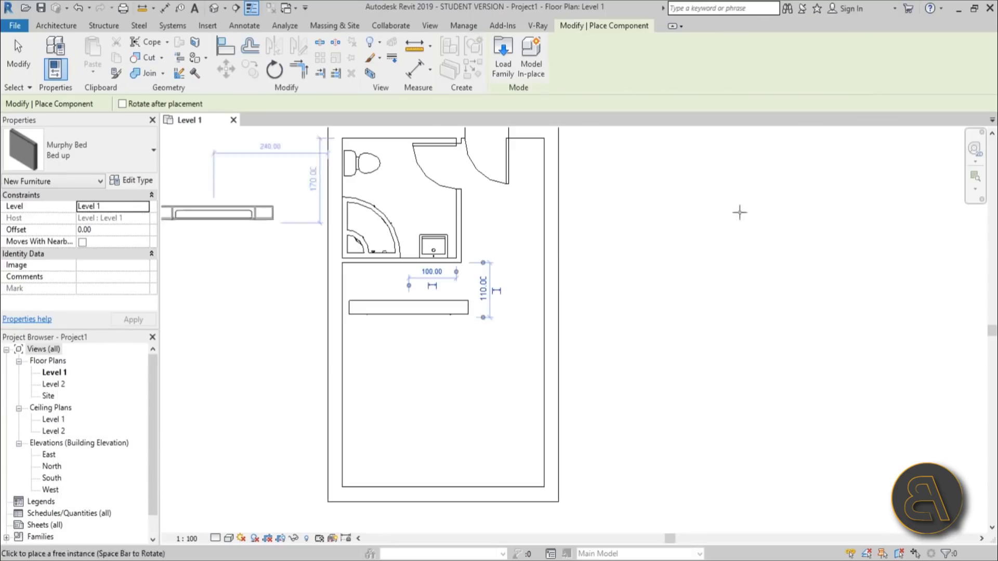
scroll(398, 323, up, 3)
click(369, 351)
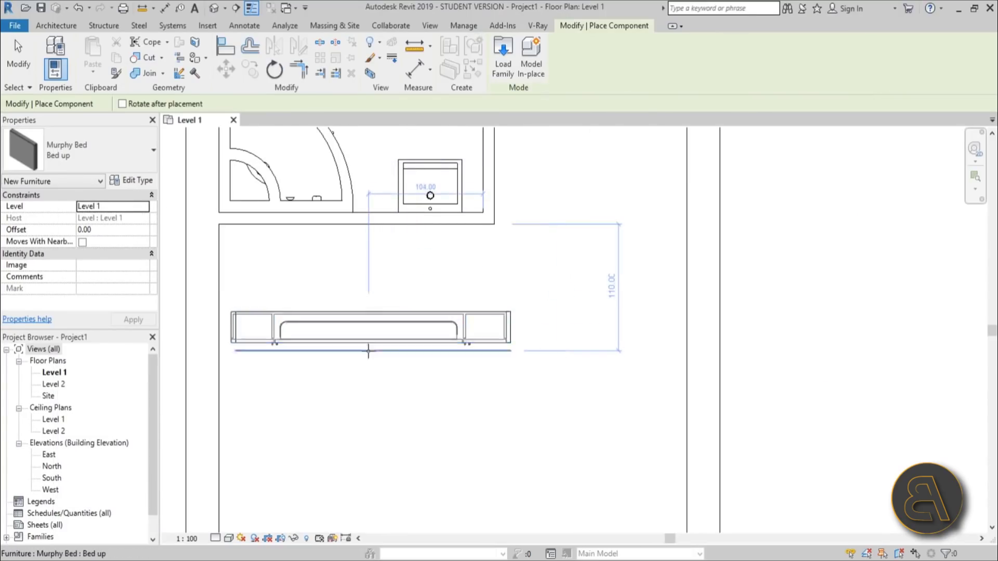
key(Escape)
key(Escape)
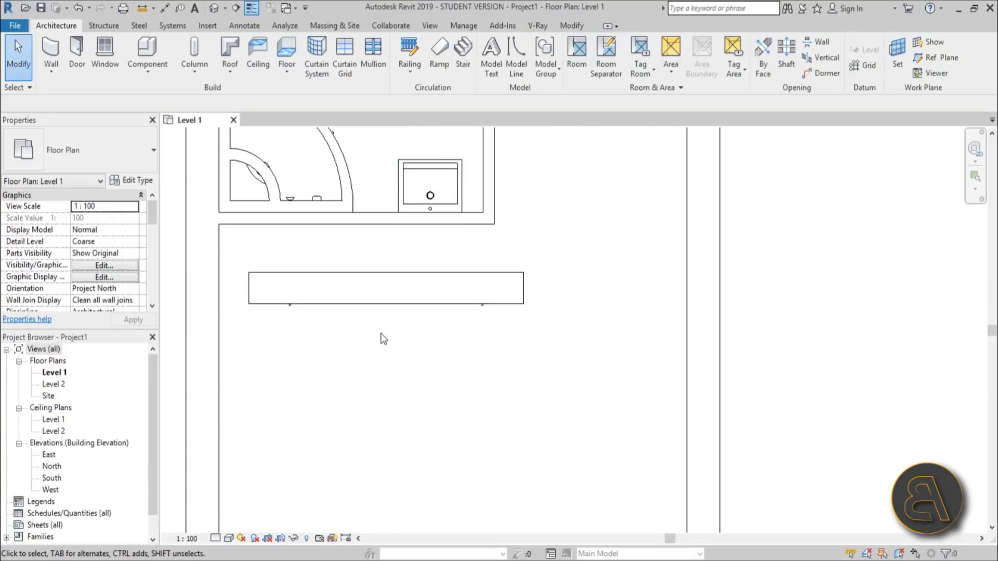
- Align the Murphy bed's back with the partition's south face and its west end with the west wall's inner face
key(a)
key(l)
click(368, 225)
click(362, 280)
click(220, 279)
click(249, 244)
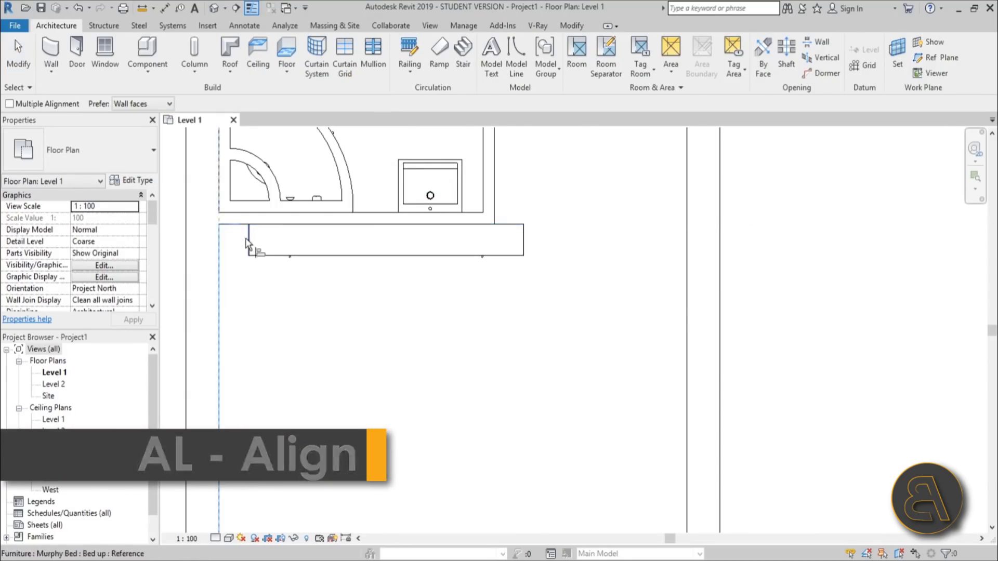
key(Escape)
key(Escape)
scroll(492, 239, up, 3)
scroll(592, 285, down, 4)
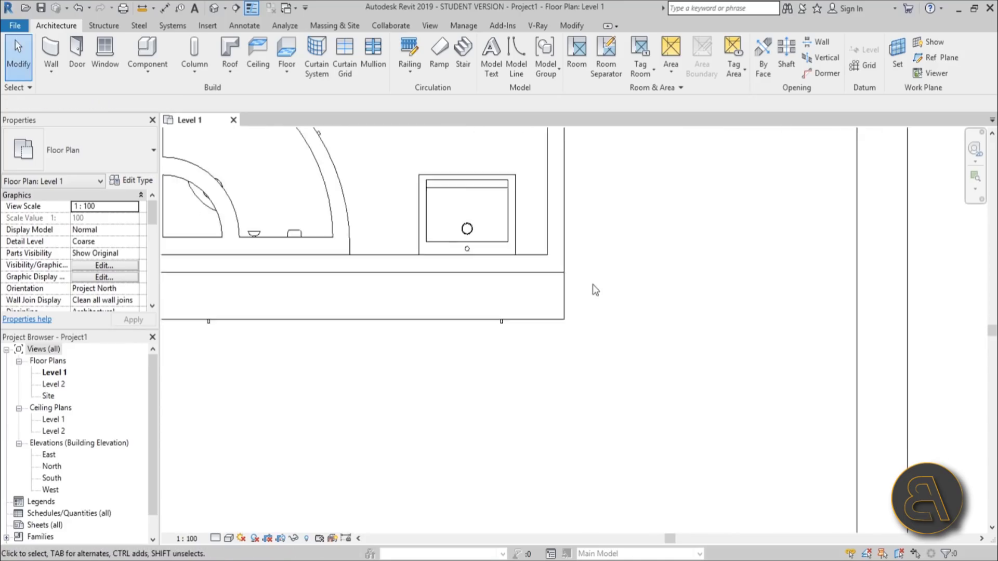
scroll(485, 273, up, 2)
middle_drag(471, 312, 393, 294)
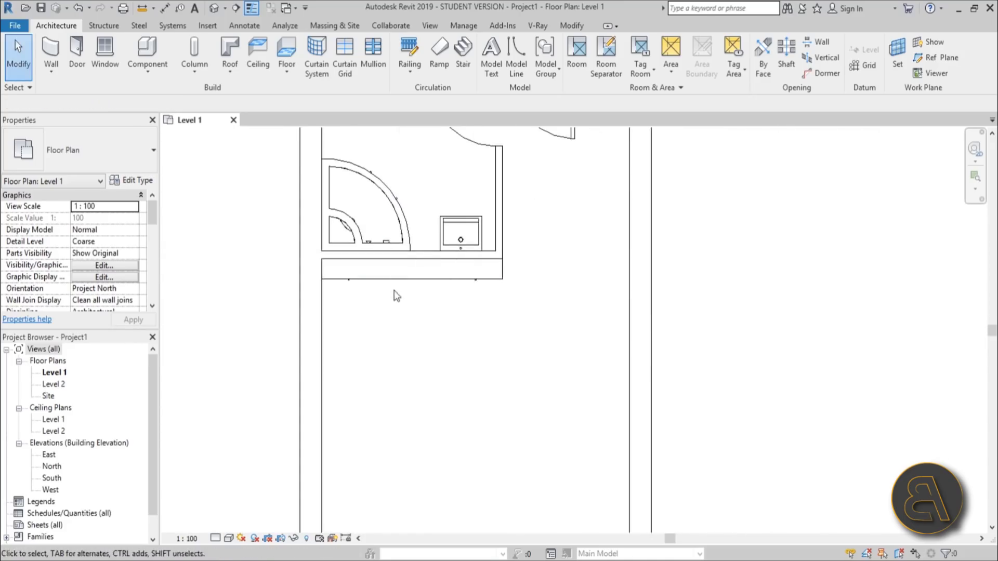
- Try the Bed down type on the Murphy bed and switch it back to Bed up
click(399, 275)
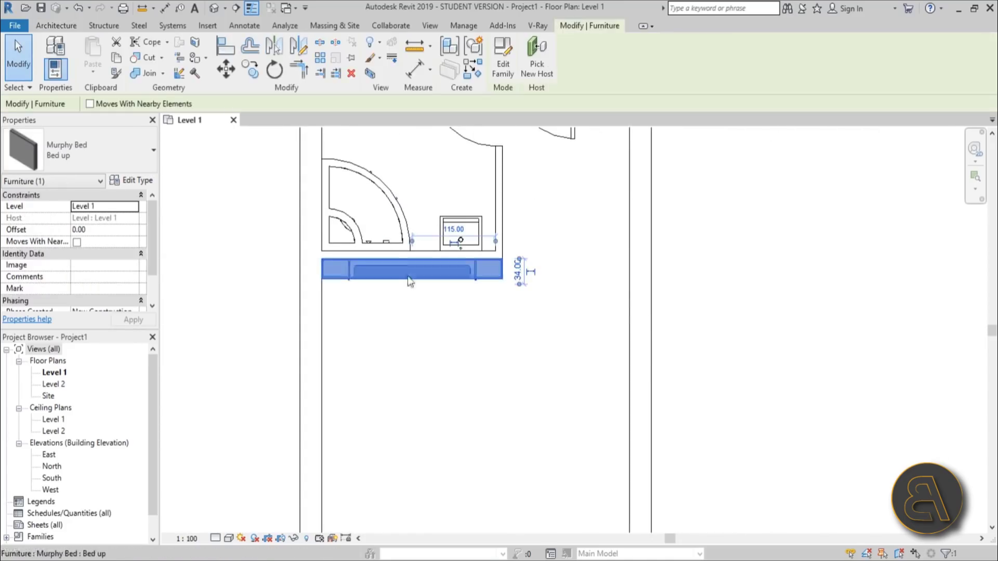
click(124, 165)
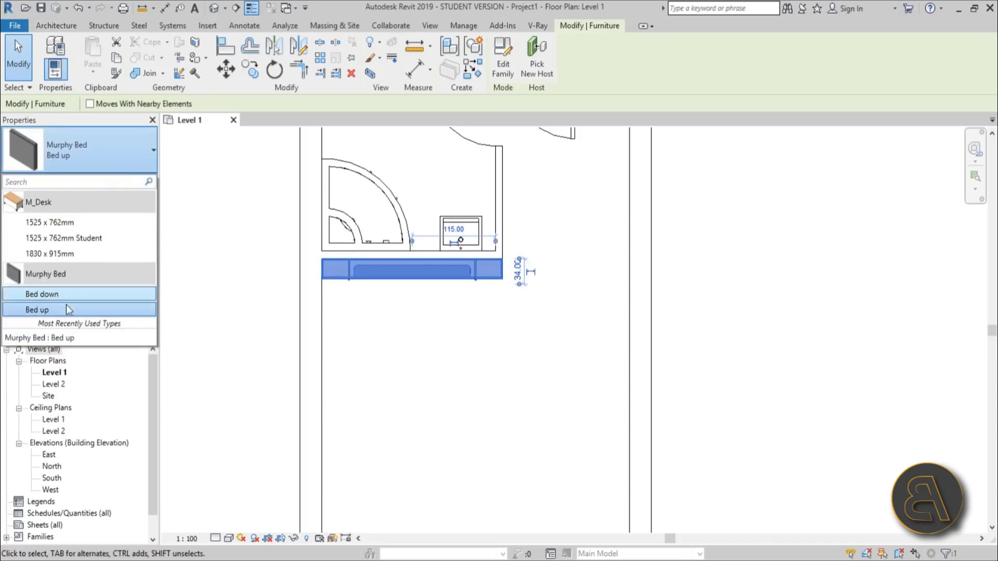
click(48, 294)
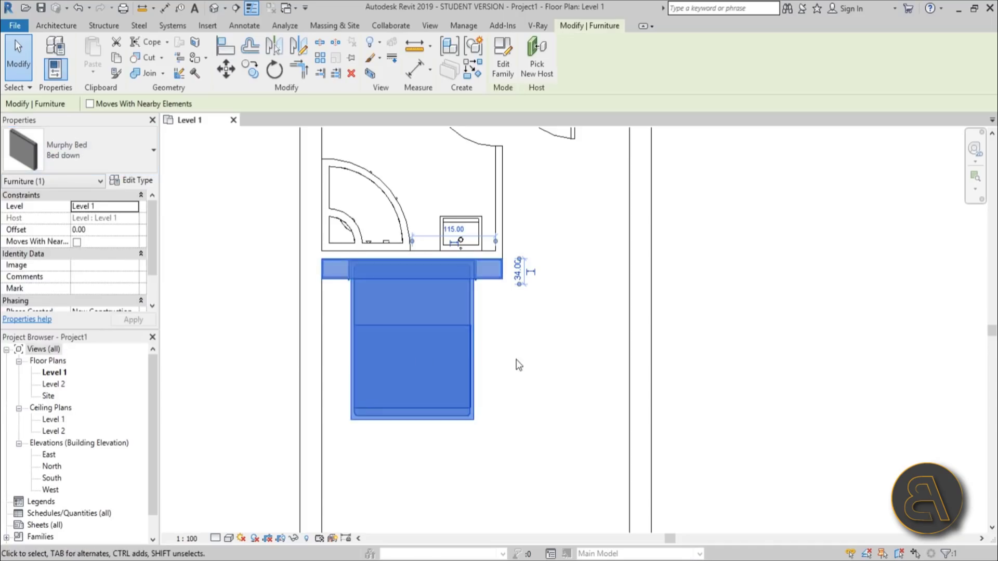
click(505, 294)
click(457, 368)
click(102, 164)
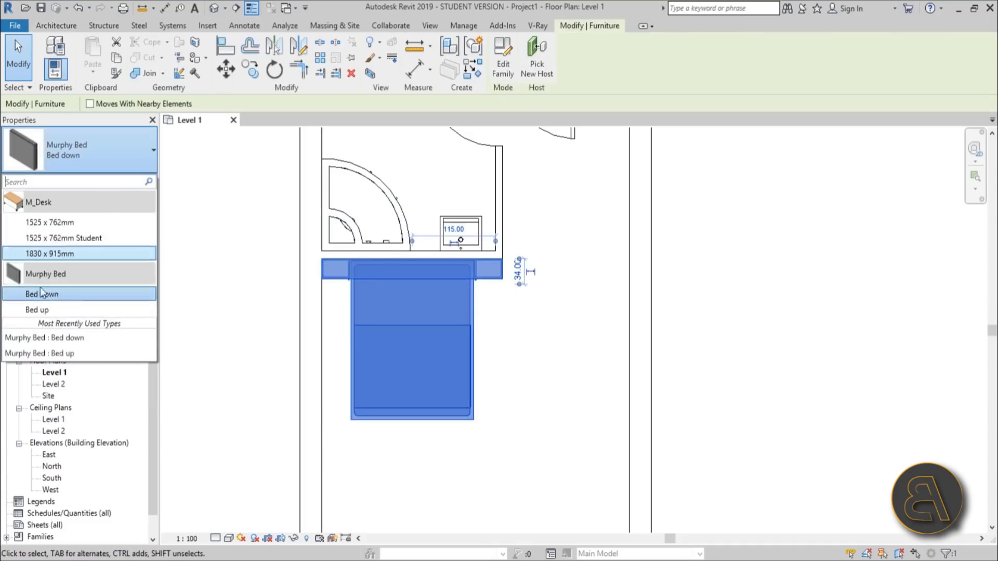
click(610, 350)
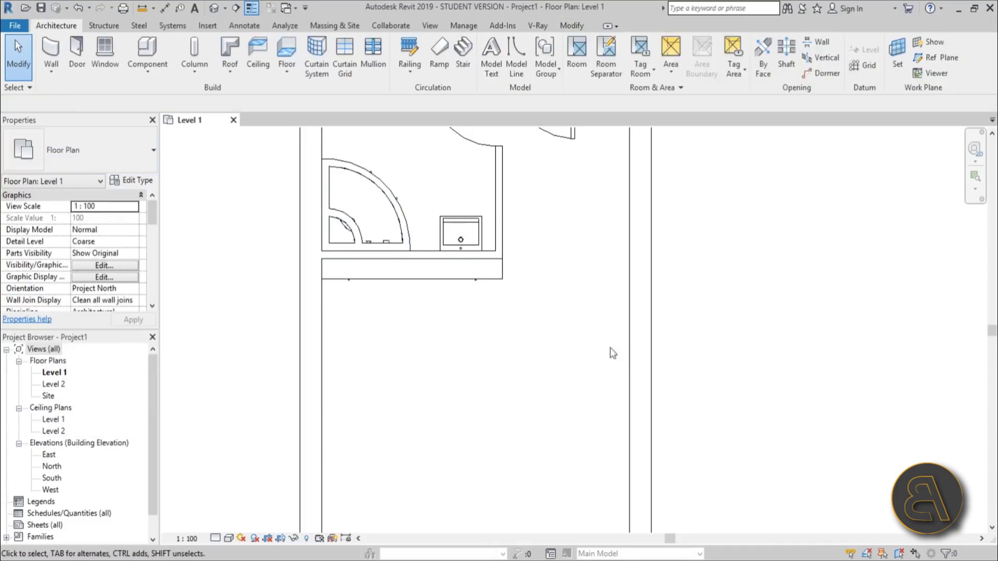
- Change the Murphy bed's type to Bed down
scroll(455, 283, down, 2)
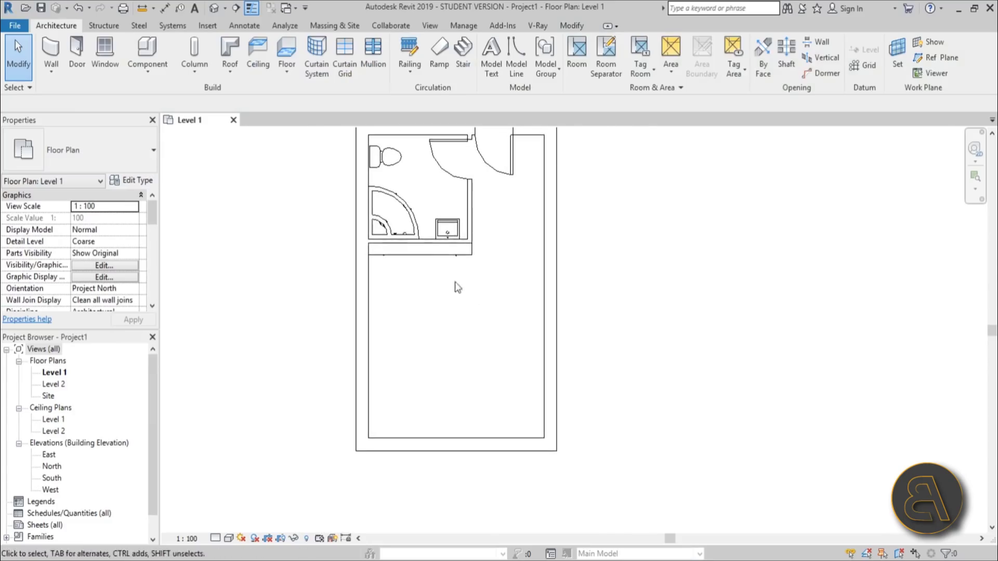
click(426, 250)
click(98, 160)
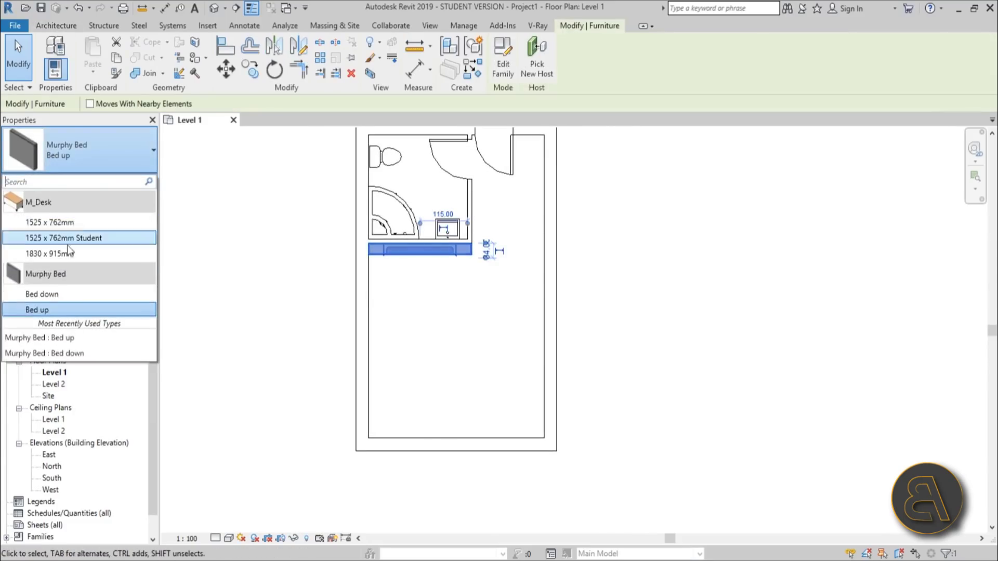
click(62, 296)
click(501, 319)
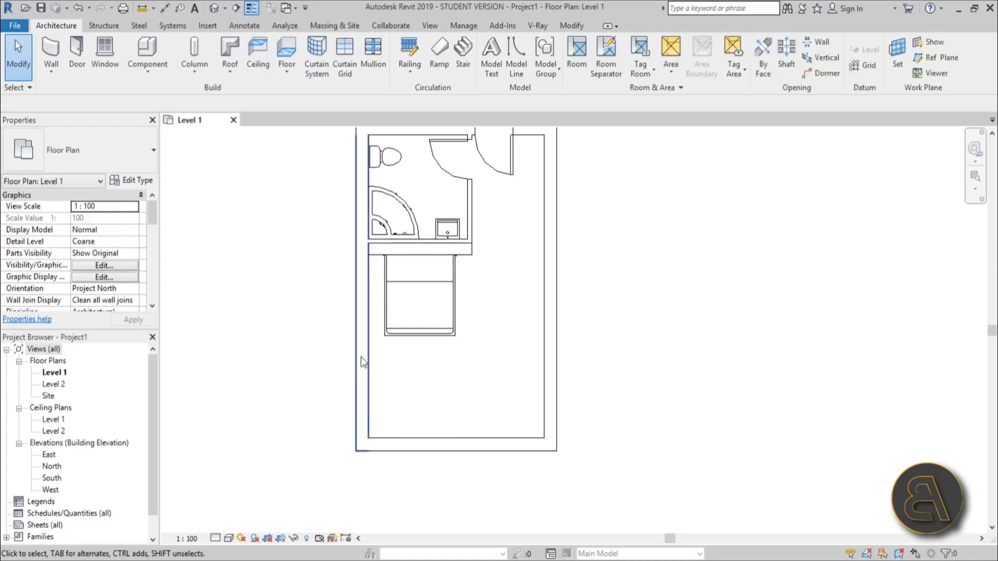
- Load the M_Sofa-Corbu family from the US Metric library's Furniture > Seating folder
middle_drag(436, 372, 422, 361)
scroll(422, 362, up, 2)
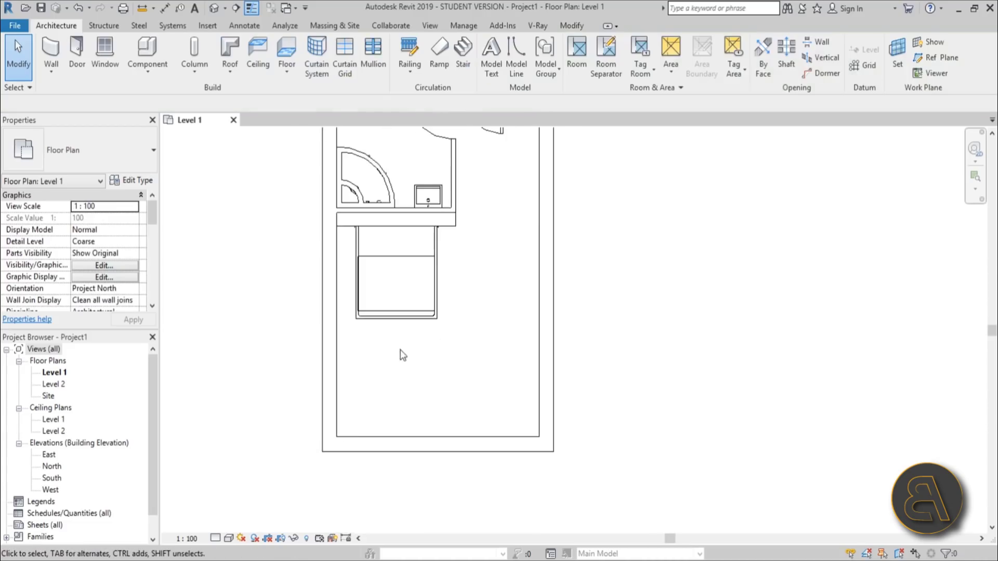
click(210, 29)
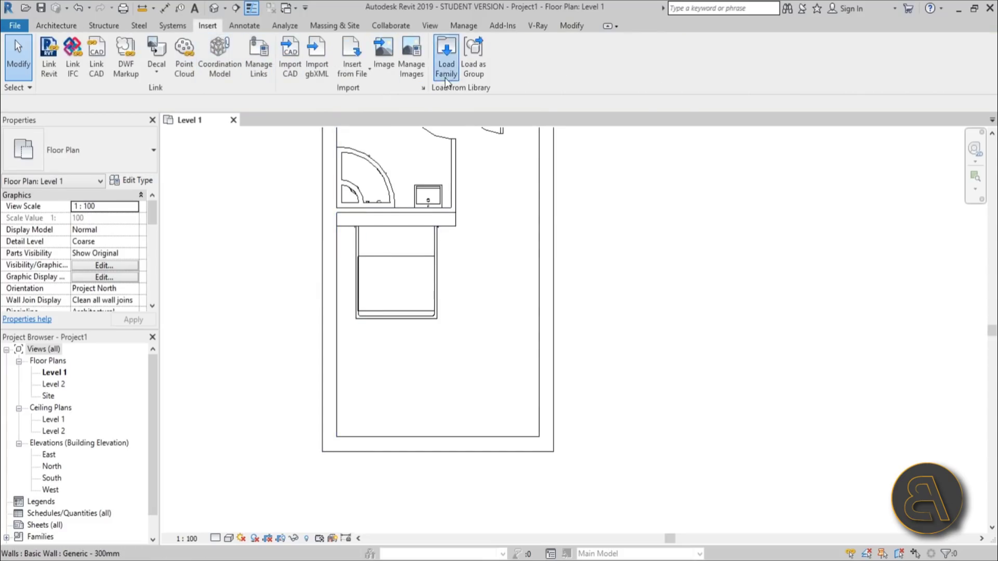
click(448, 55)
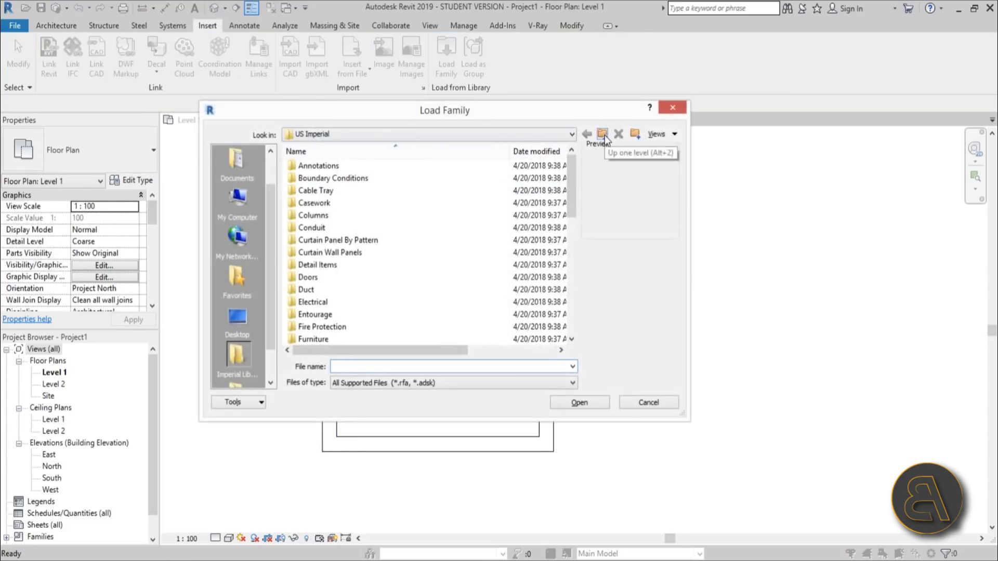
click(602, 134)
double_click(359, 191)
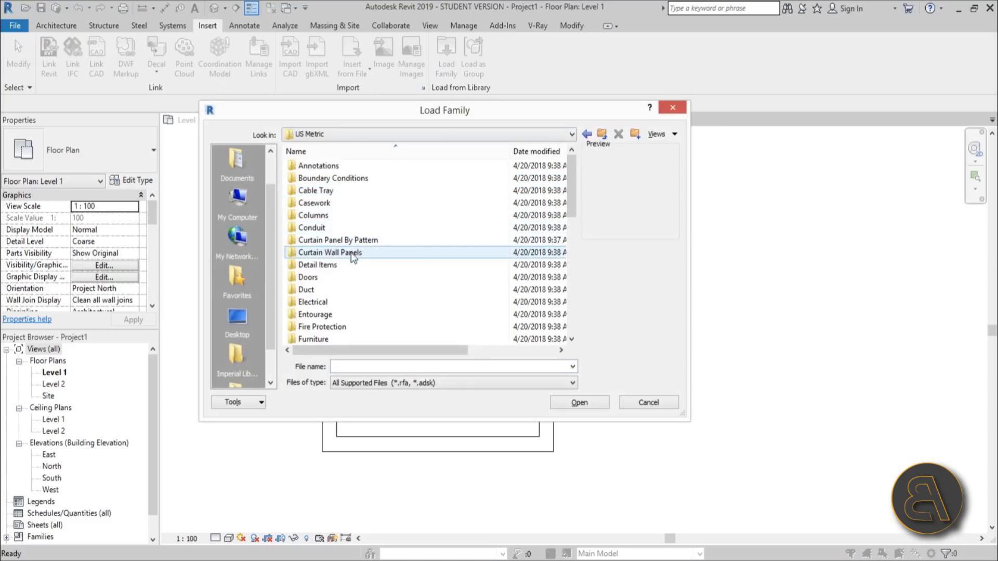
drag(569, 181, 581, 242)
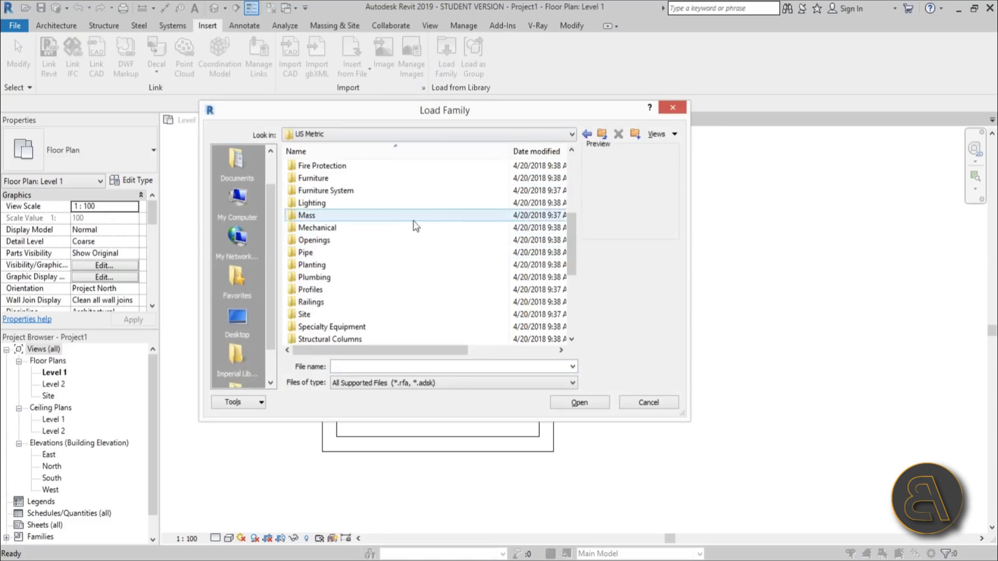
double_click(317, 179)
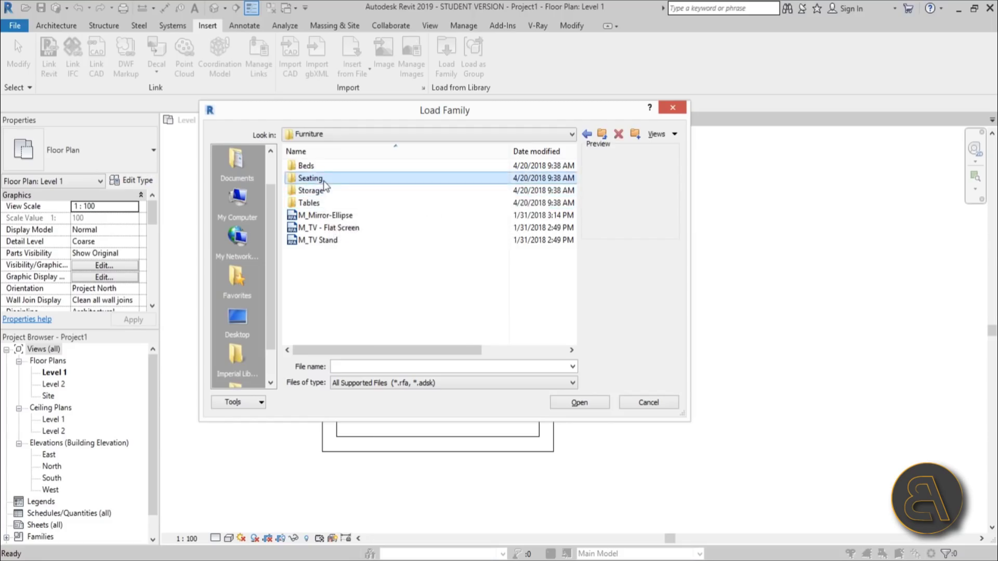
double_click(312, 178)
click(322, 314)
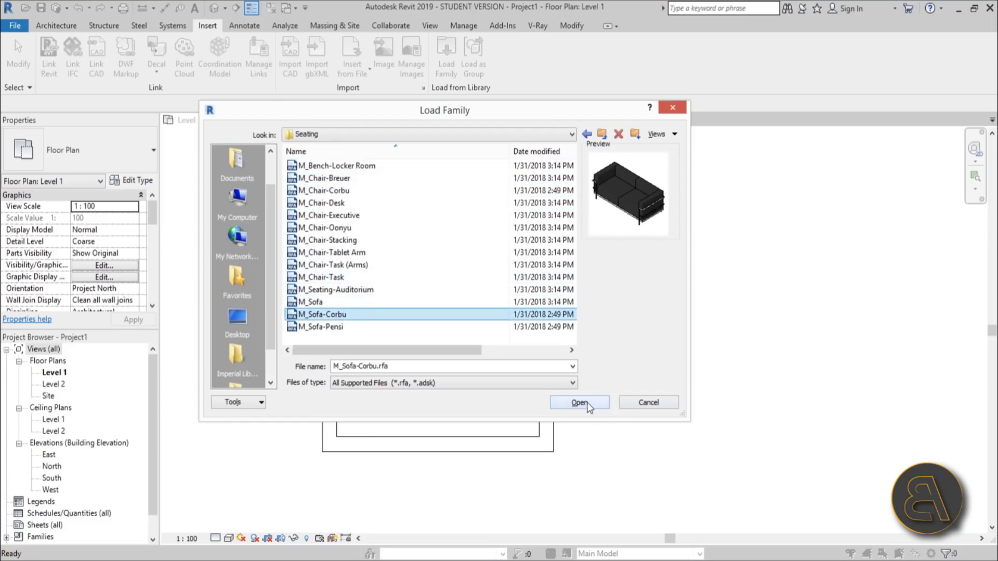
click(578, 402)
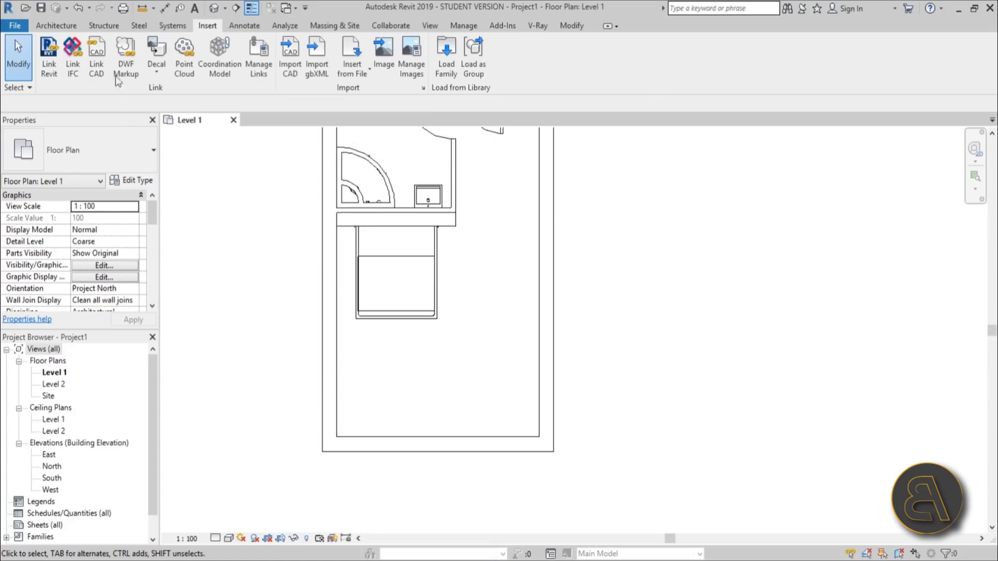
- Place the M_Sofa-Corbu component south of the Murphy bed, parallel to the west wall and about 20 cm from it, facing east
click(57, 26)
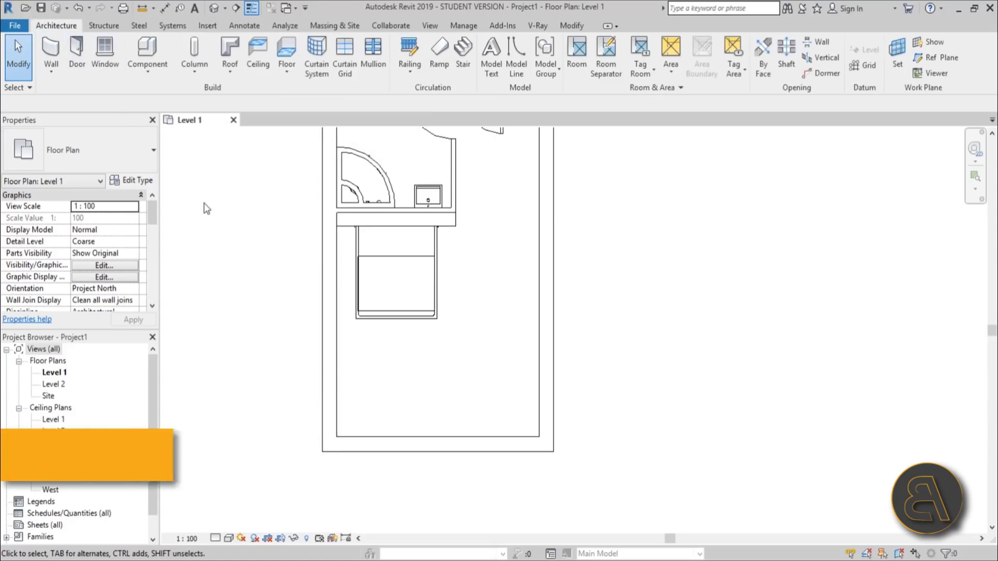
key(c)
key(m)
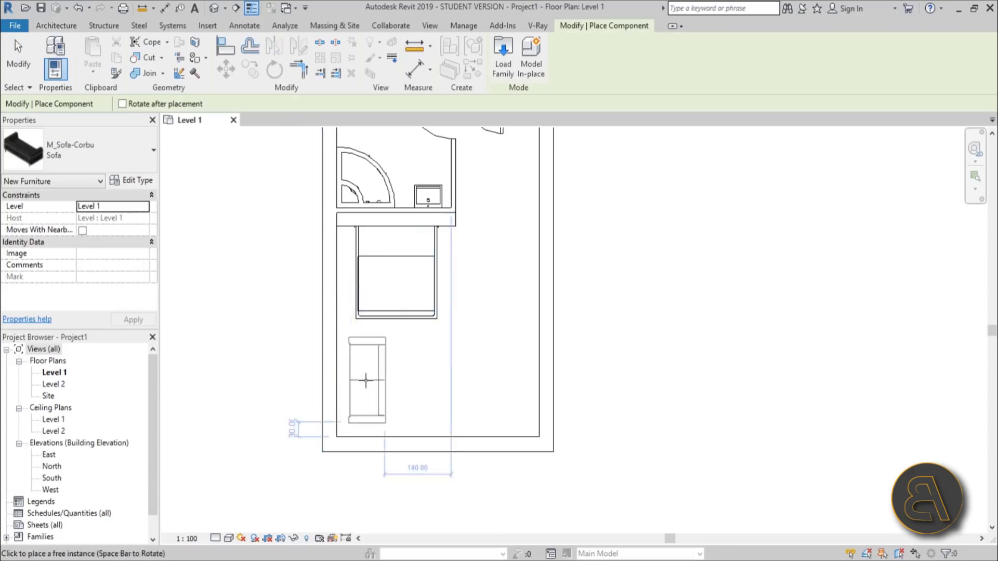
click(366, 379)
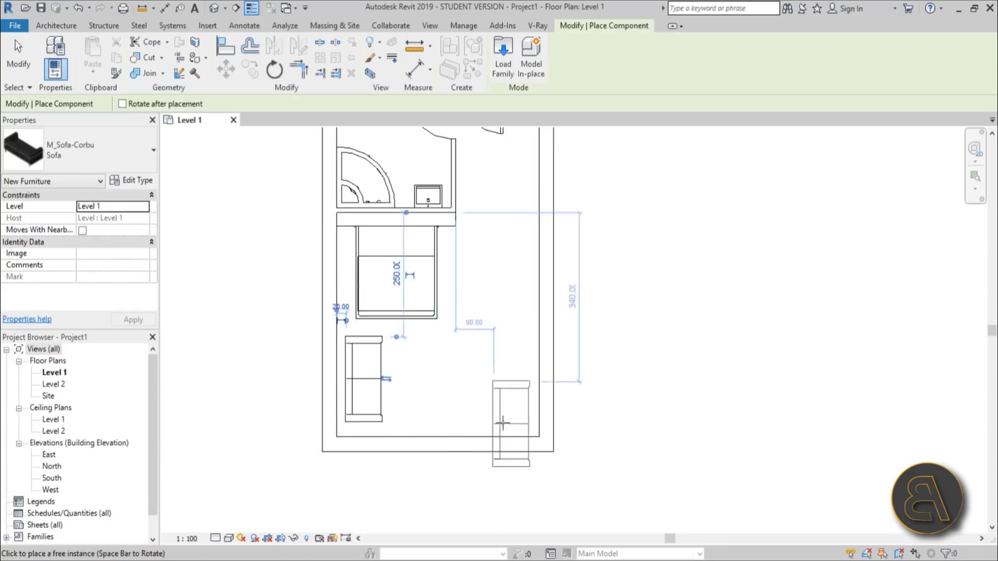
- Finish placing sofa components
key(Escape)
key(Escape)
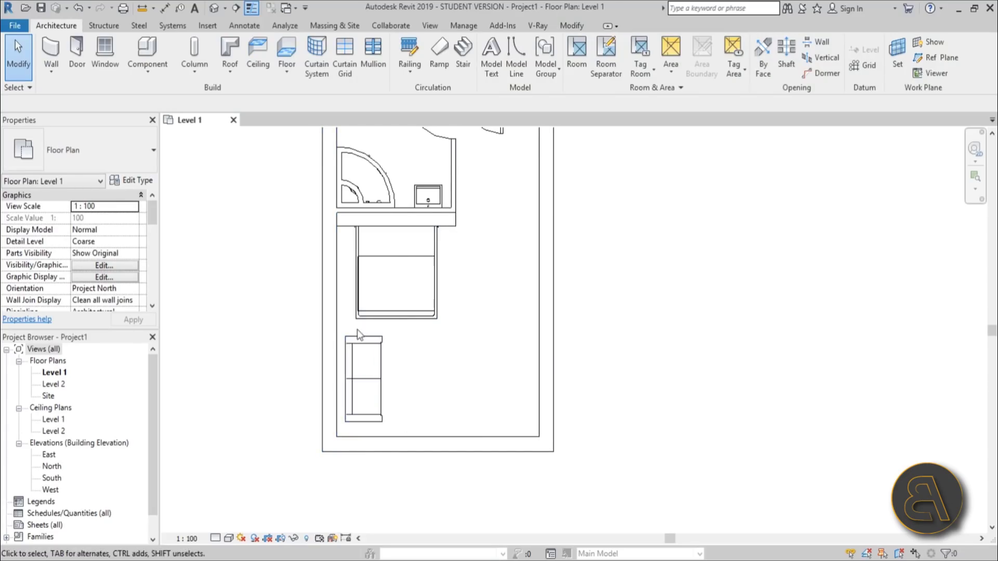
scroll(374, 342, down, 2)
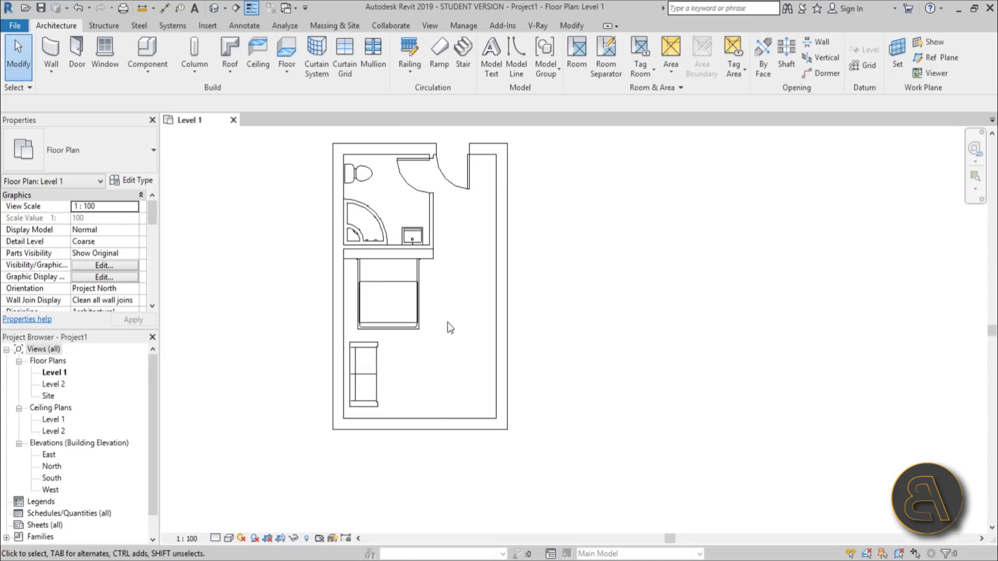
middle_drag(442, 343, 435, 347)
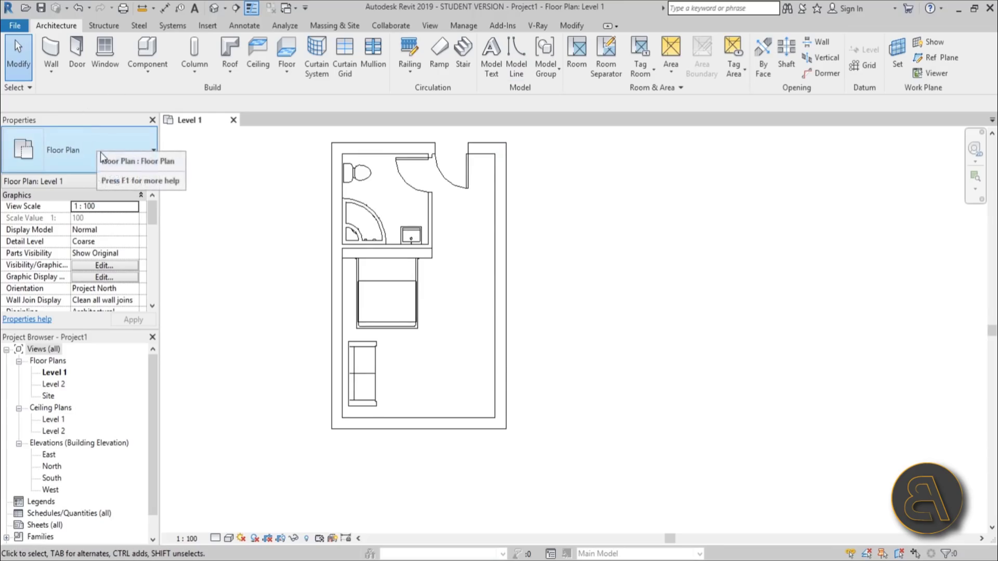
- Start a new wall and duplicate the Generic - 100mm wall type as Generic - 600mm
key(w)
key(a)
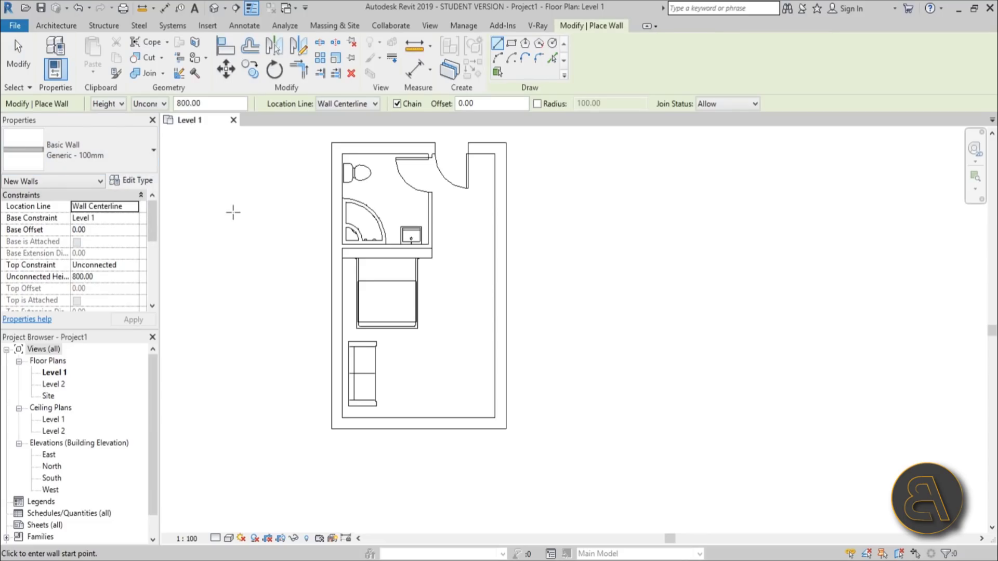
click(130, 182)
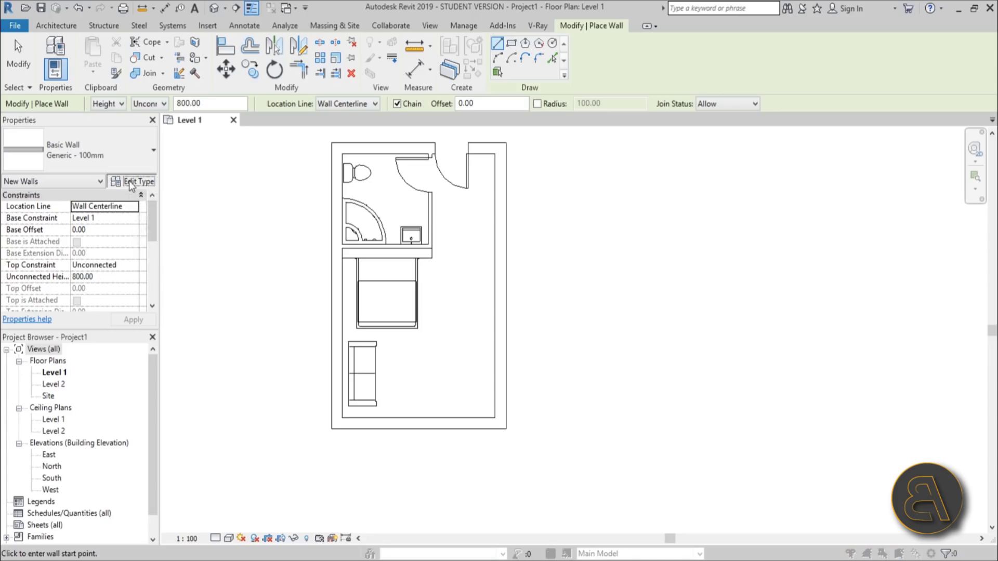
click(828, 114)
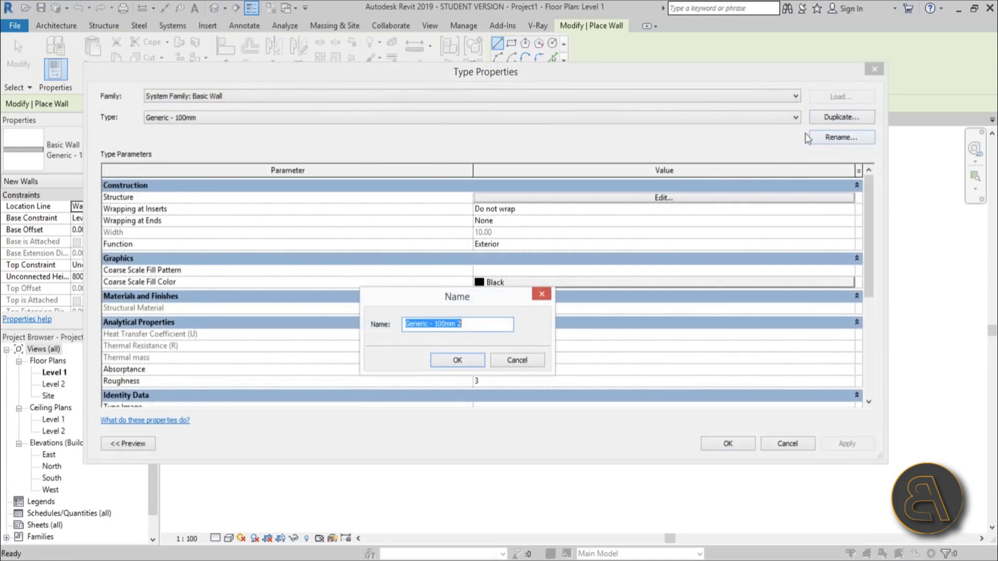
click(493, 321)
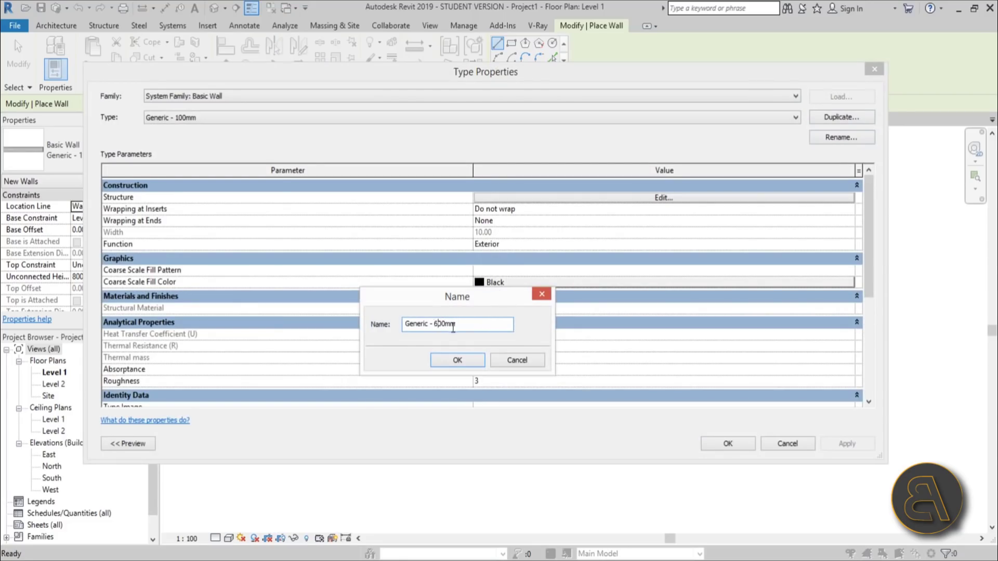
click(455, 352)
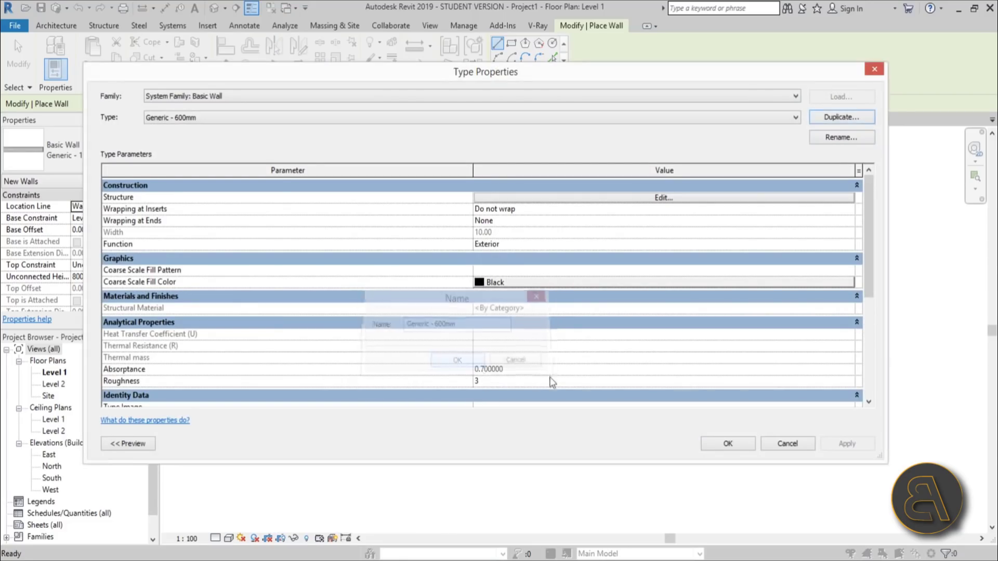
- Assign the Birch material to the structure layer of the Generic - 600mm wall type
click(632, 198)
click(481, 202)
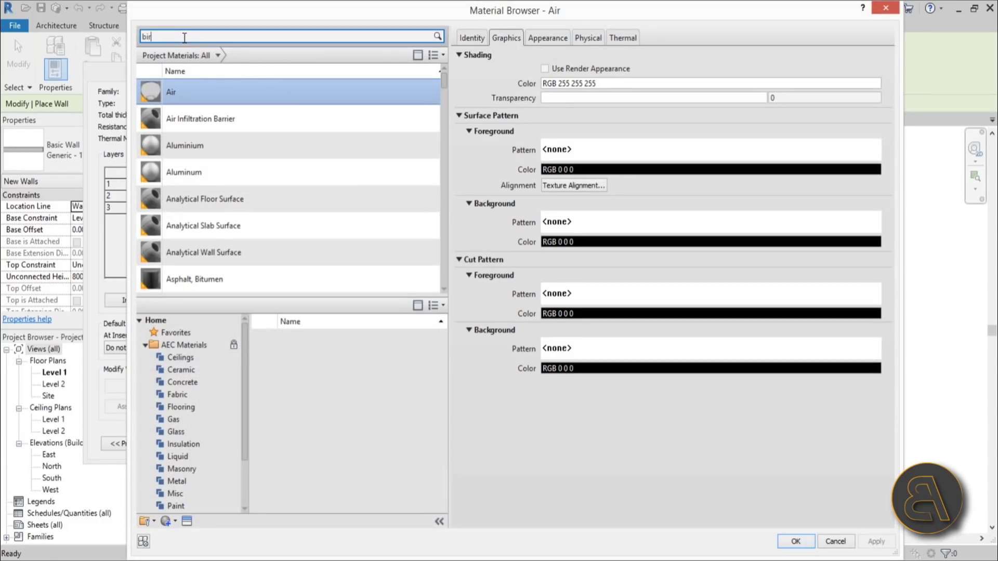
double_click(192, 106)
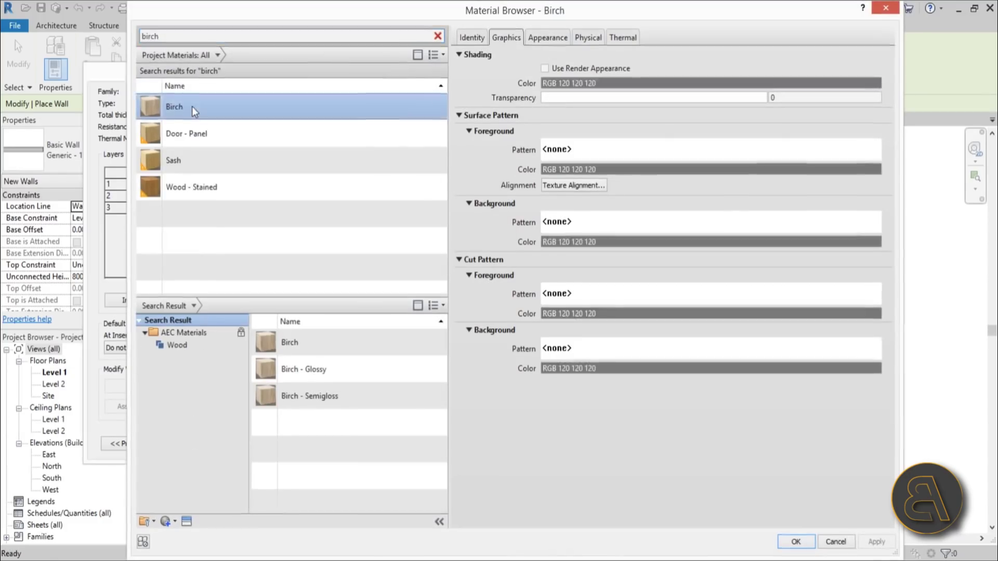
click(712, 433)
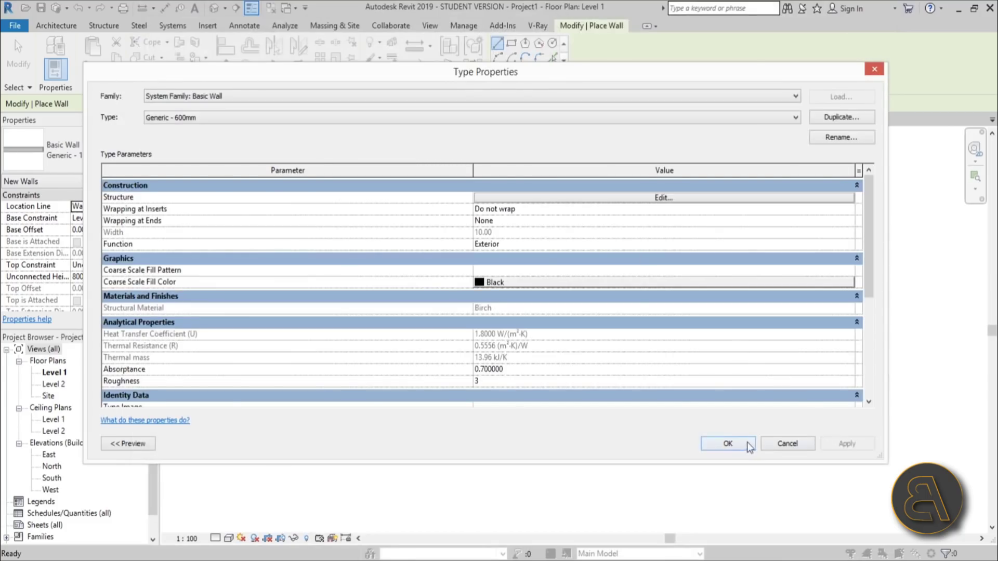
click(746, 442)
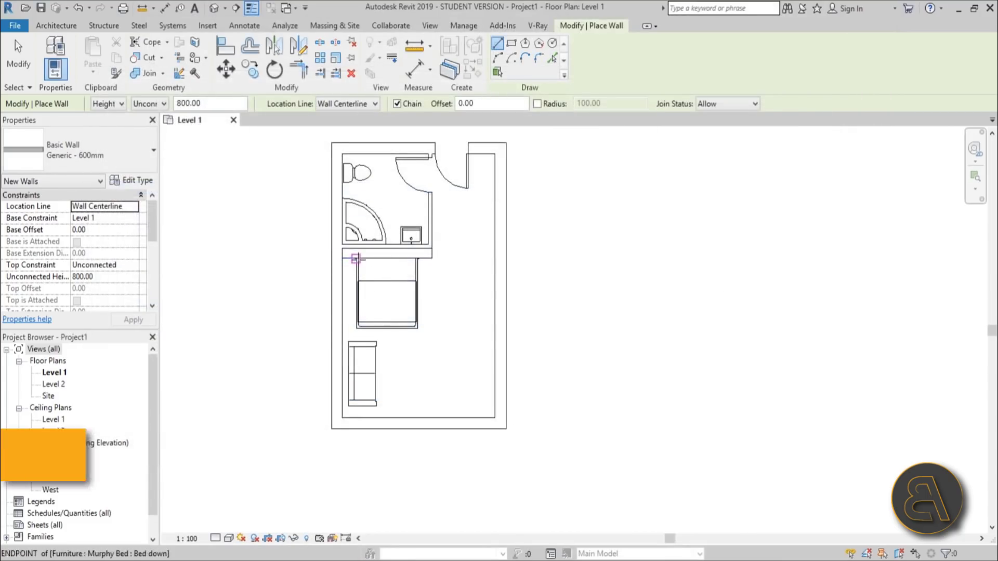
scroll(478, 173, up, 2)
click(485, 174)
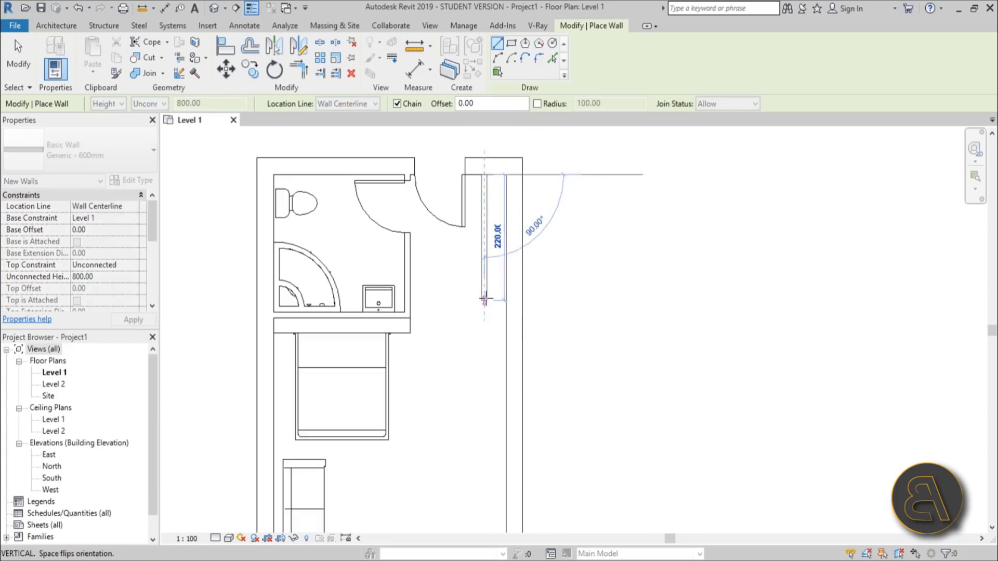
key(Escape)
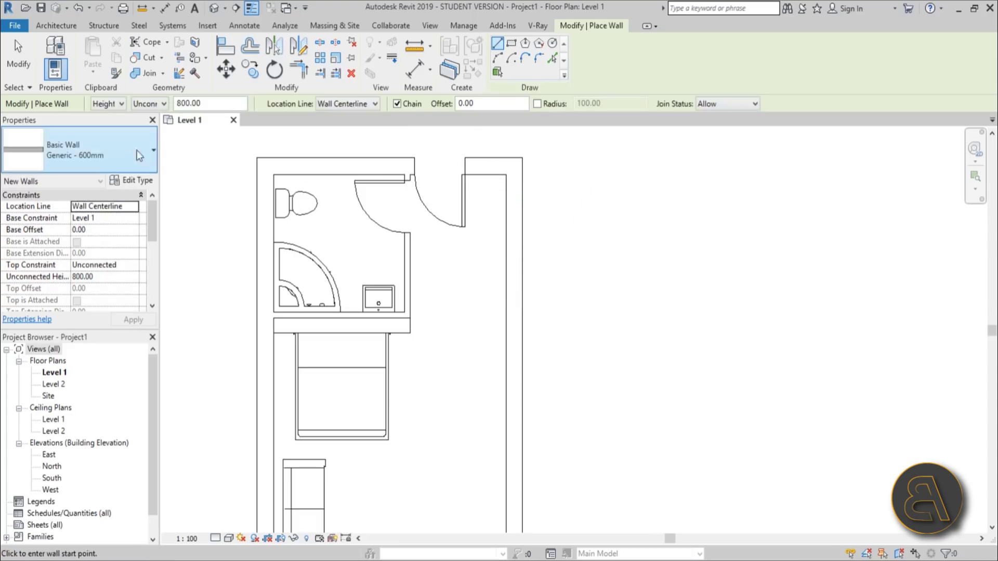
- Set the structure layer thickness of the Generic - 600mm wall type to 60 cm
click(138, 181)
click(778, 199)
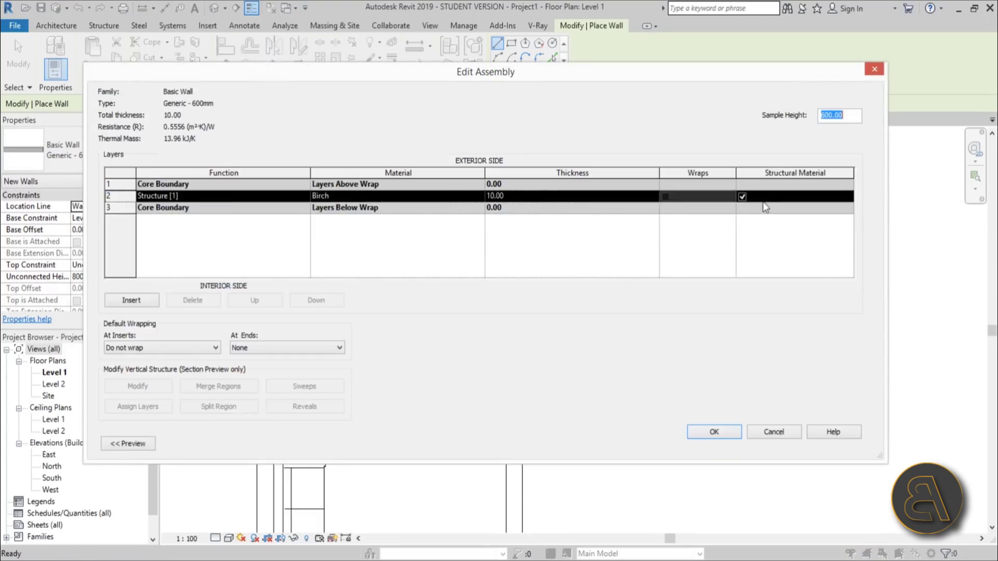
click(551, 200)
text(60)
key(Tab)
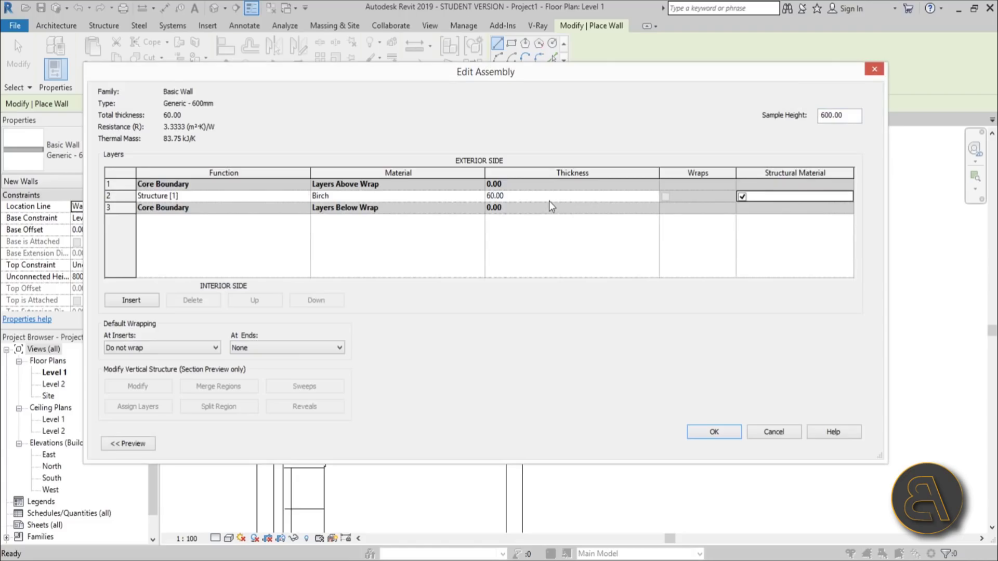
click(715, 432)
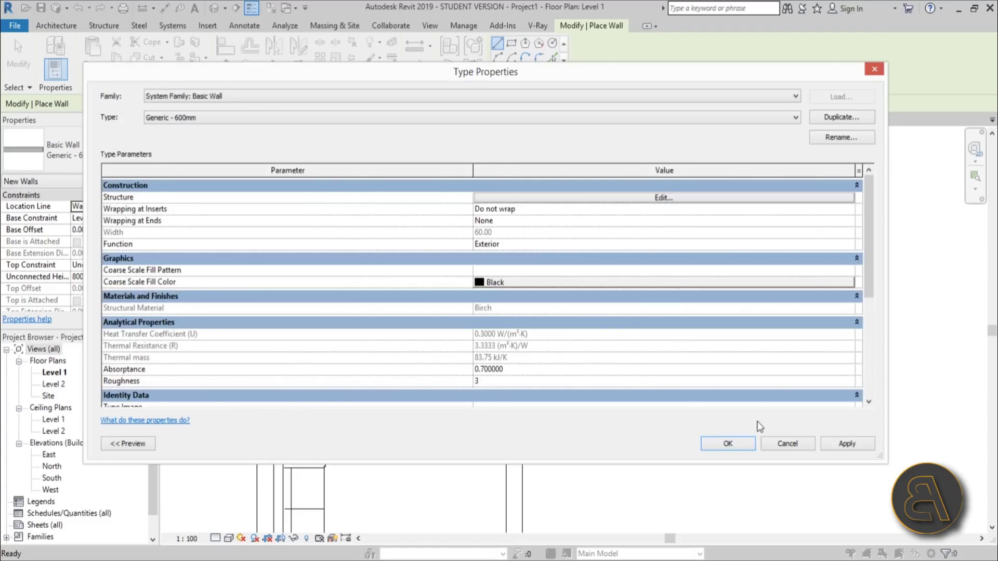
click(715, 444)
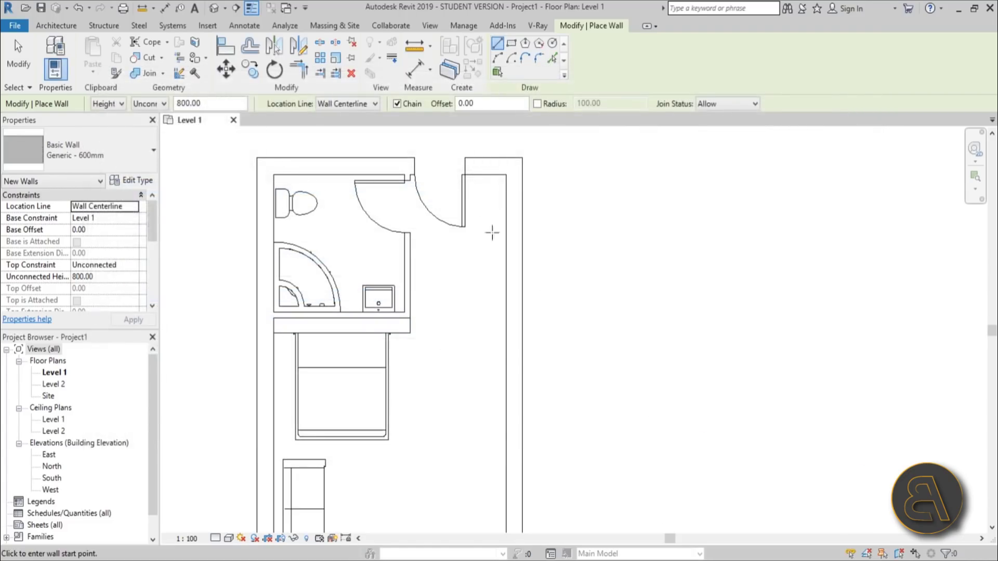
- Draw a Generic - 600mm wall from the north wall to the south wall, parallel to the east wall and about 10 cm from it
click(477, 172)
scroll(487, 412, down, 2)
middle_drag(486, 505, 484, 348)
click(482, 348)
key(Escape)
key(Escape)
- Align the east face of the Generic - 600mm wall with the inner face of the east exterior wall
click(483, 260)
middle_drag(519, 312, 563, 380)
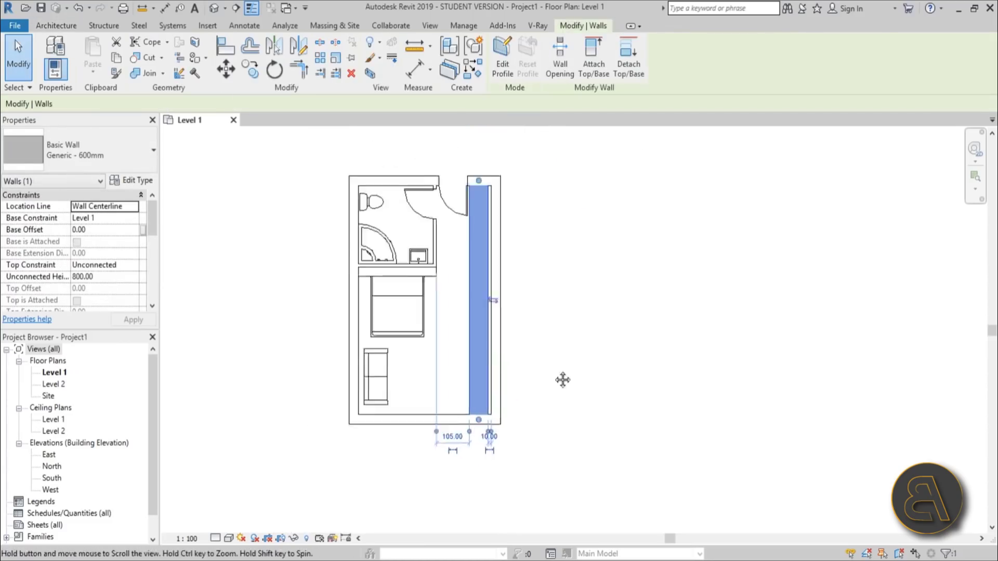
scroll(465, 203, up, 5)
click(596, 273)
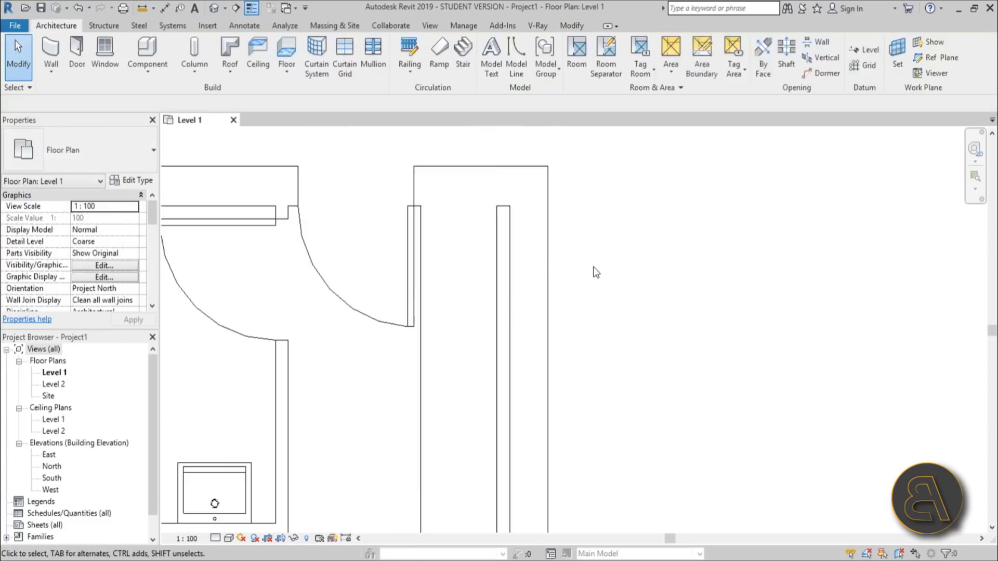
key(a)
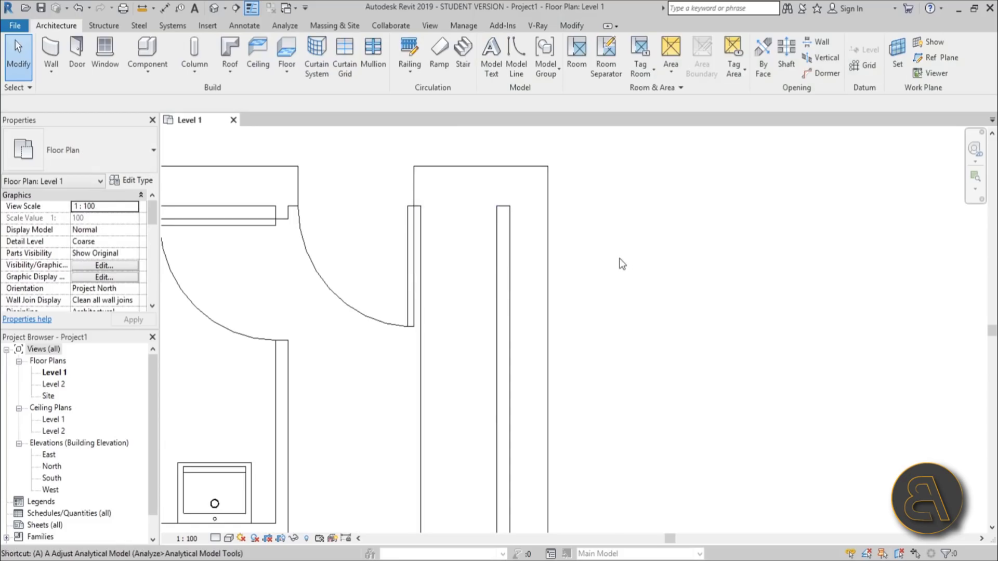
key(l)
click(510, 289)
click(498, 292)
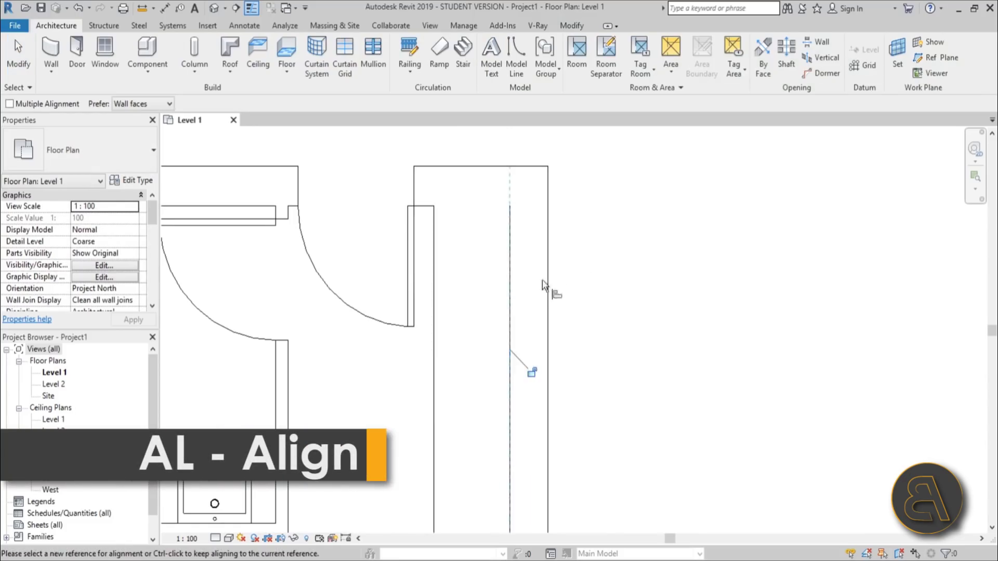
scroll(644, 244, down, 6)
key(Escape)
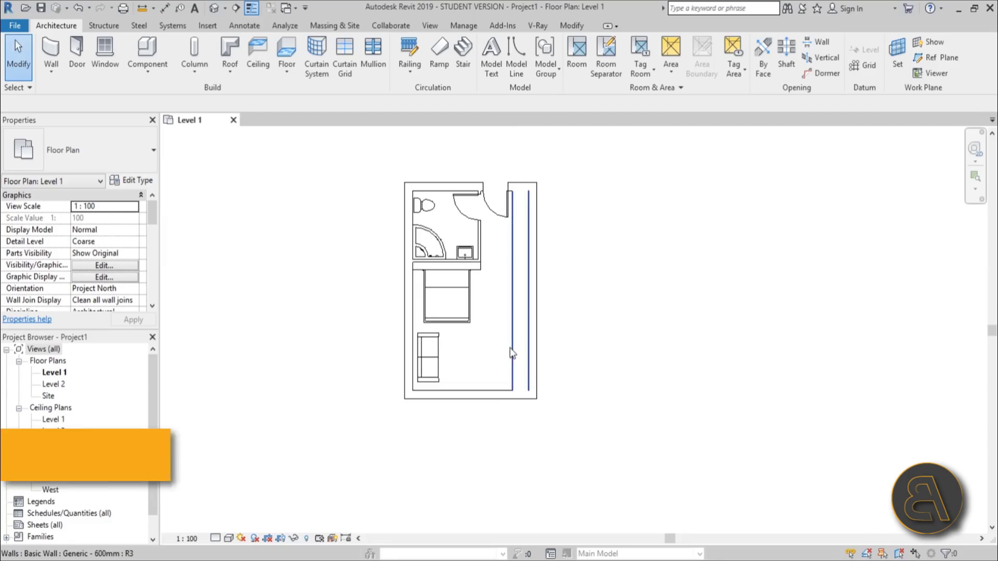
- Choose the Default material for the structure layer of the north exterior wall's type, Generic - 300mm
scroll(474, 366, up, 4)
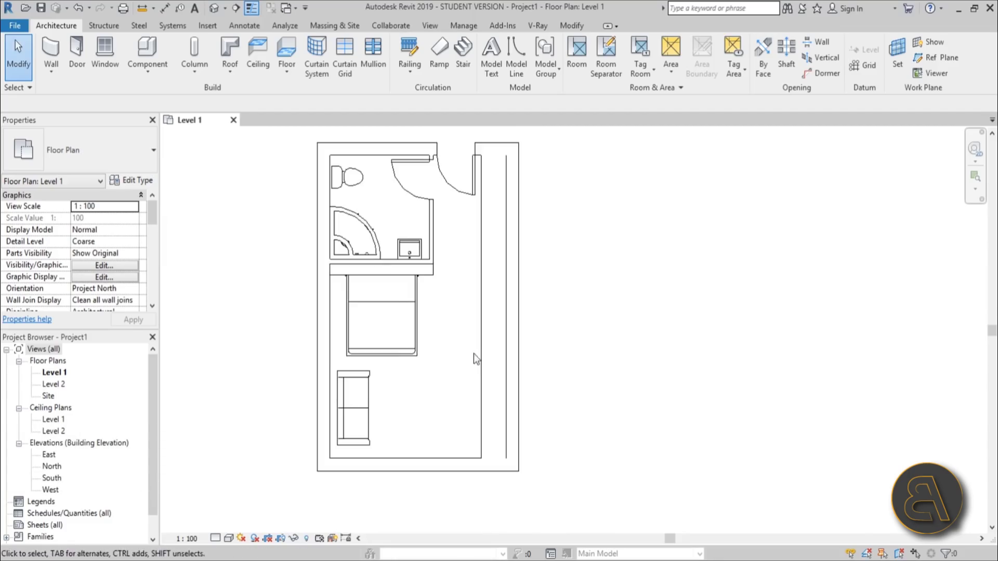
middle_drag(470, 372, 464, 407)
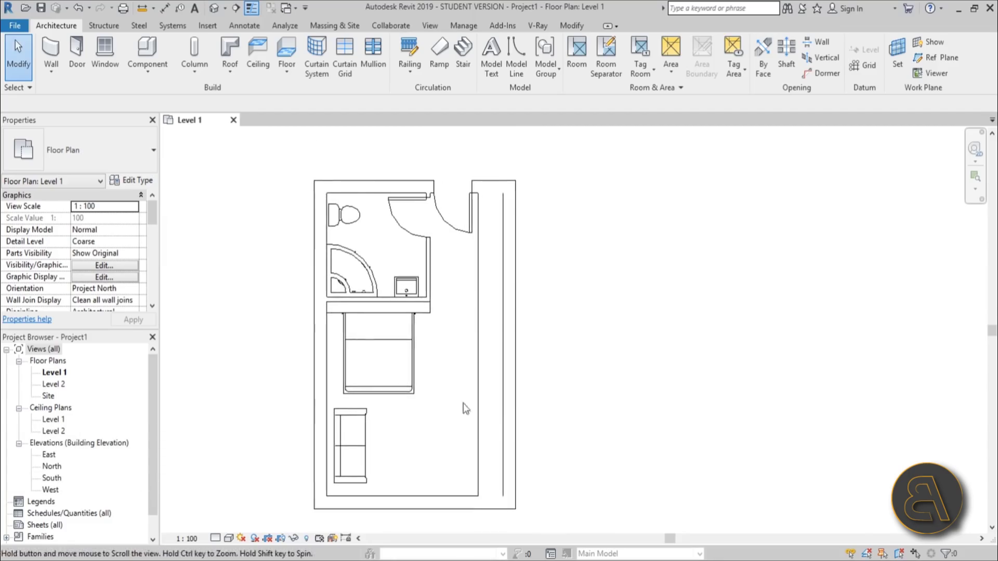
click(358, 187)
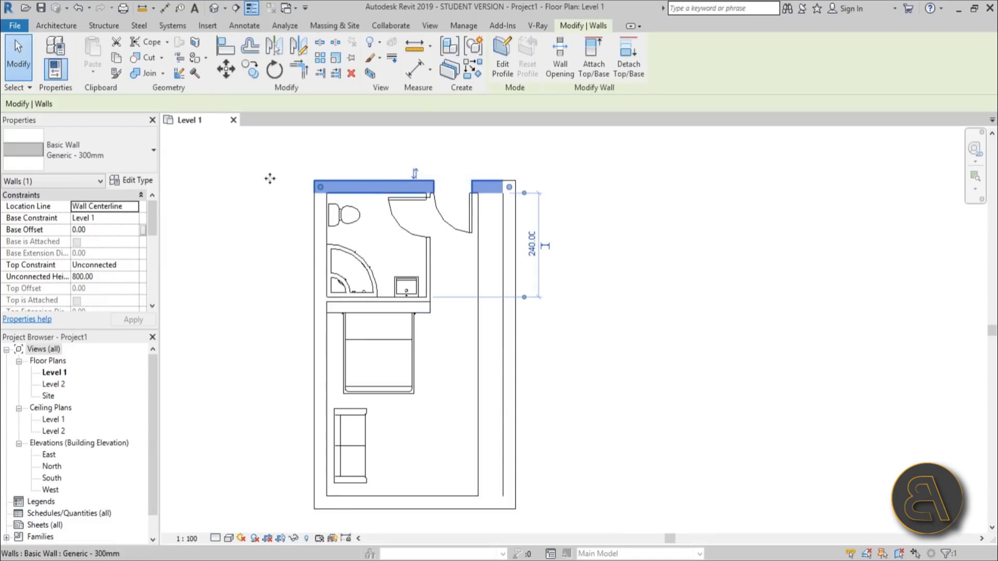
click(131, 180)
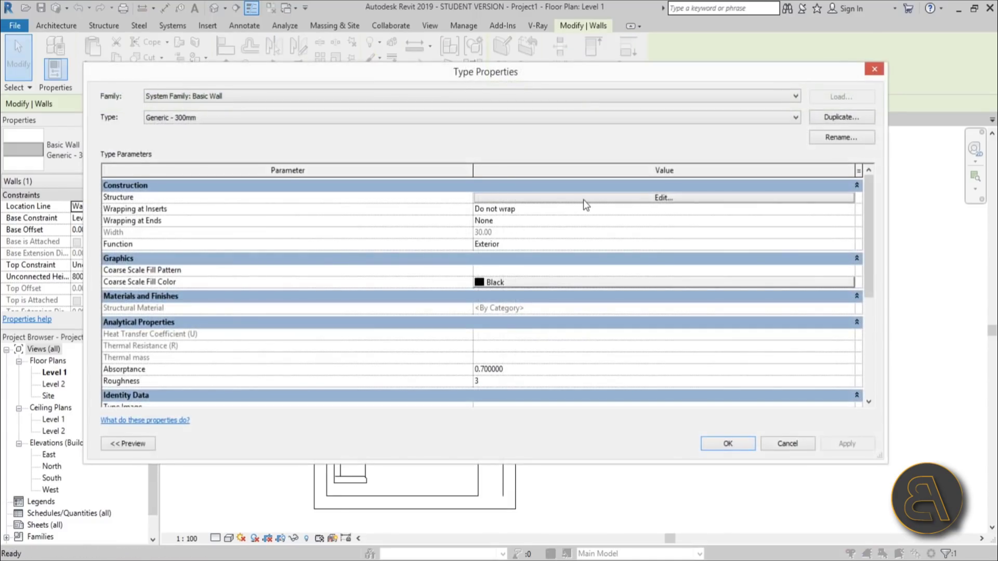
click(583, 200)
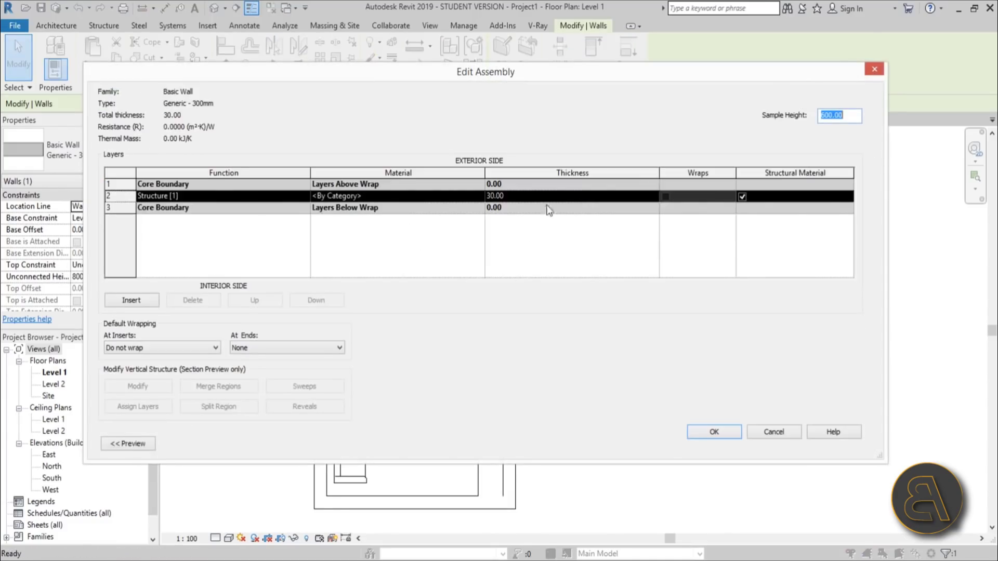
click(481, 197)
click(479, 196)
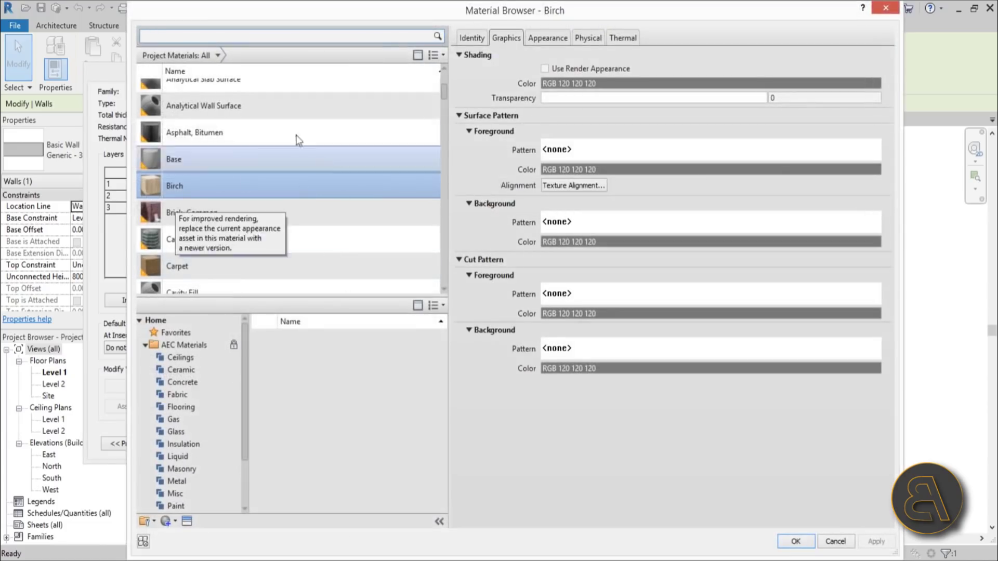
scroll(234, 166, up, 1)
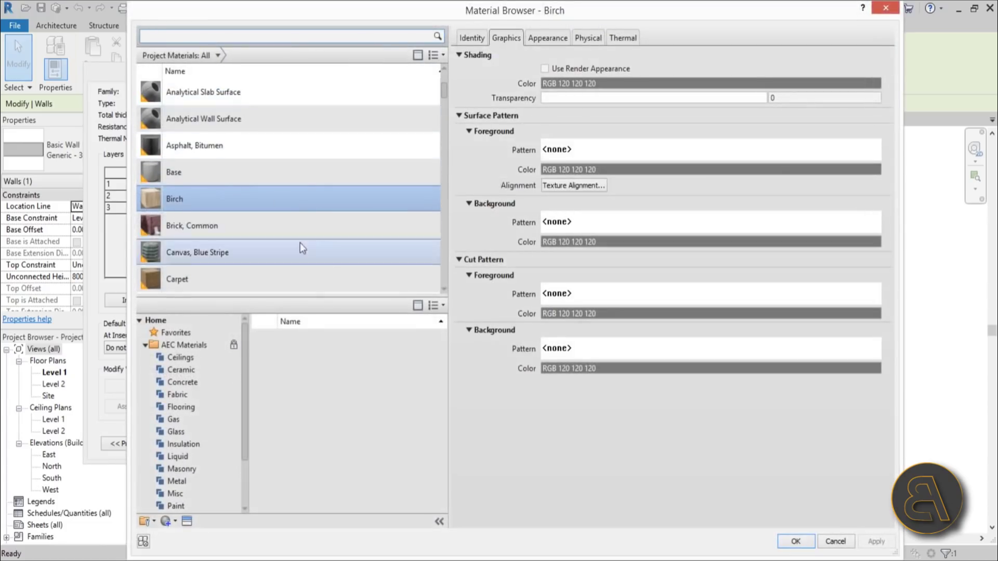
scroll(271, 166, up, 2)
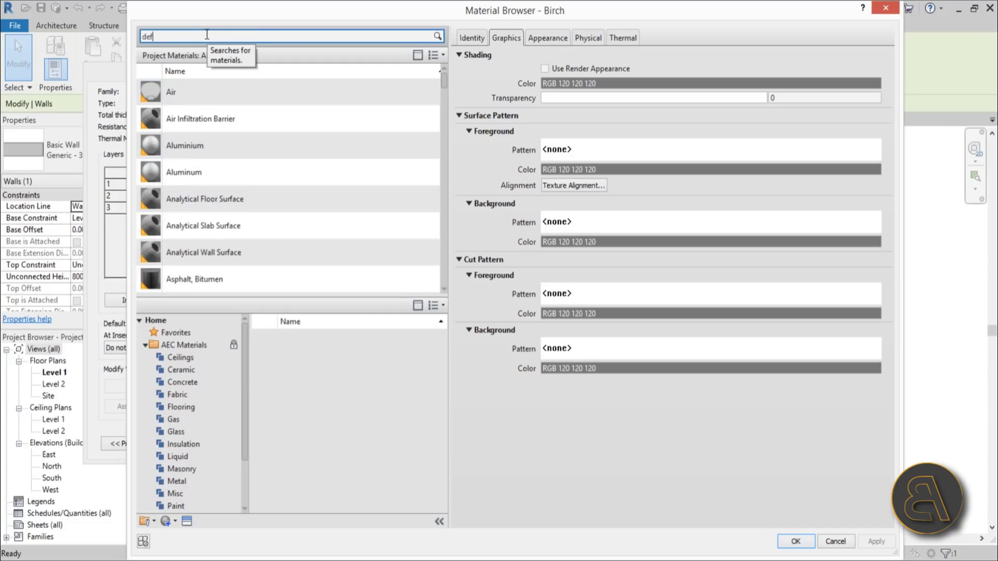
click(269, 212)
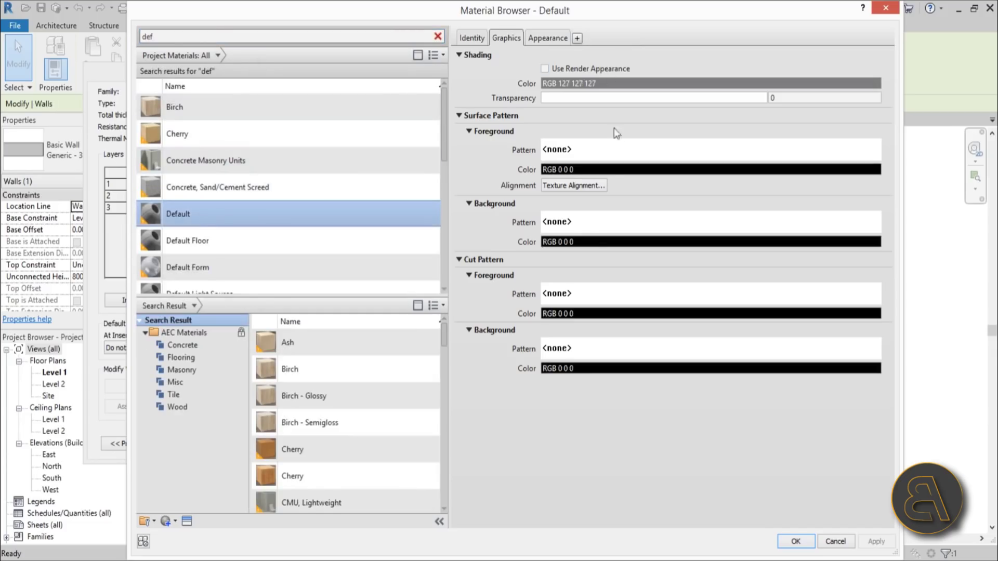
- Give the Default material a solid-fill cut foreground pattern and a white RGB 255 255 255 shading color
click(607, 292)
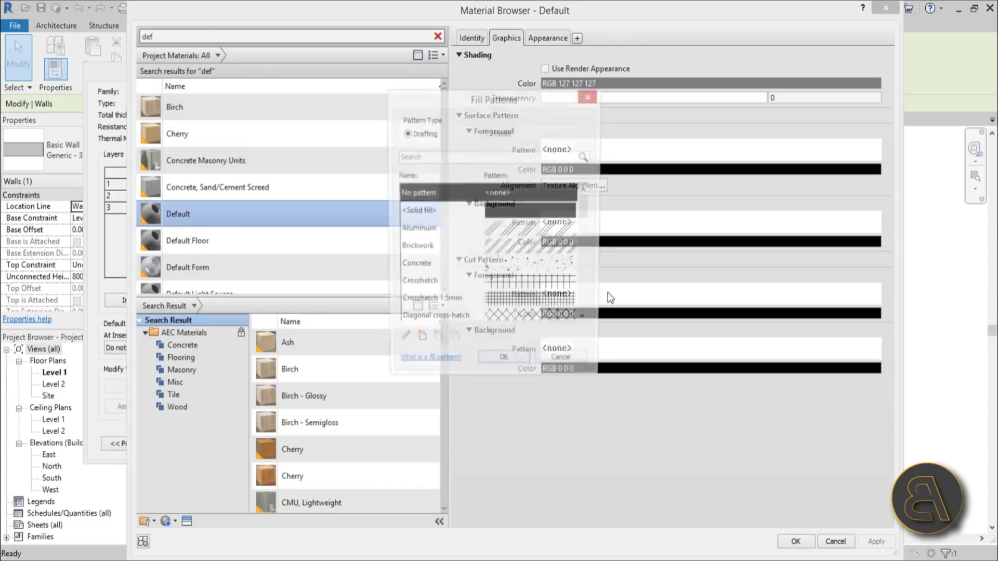
click(530, 213)
click(520, 368)
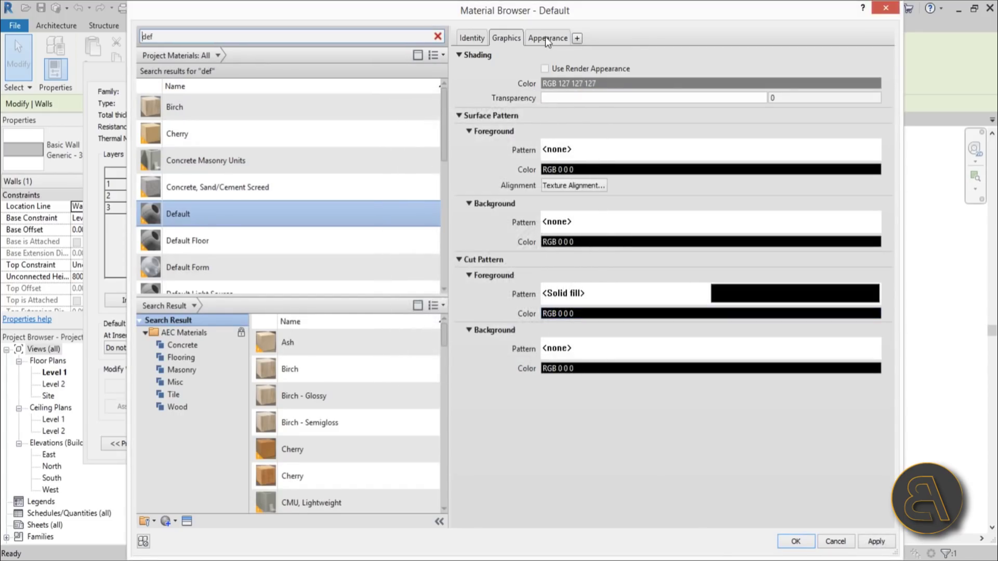
click(582, 83)
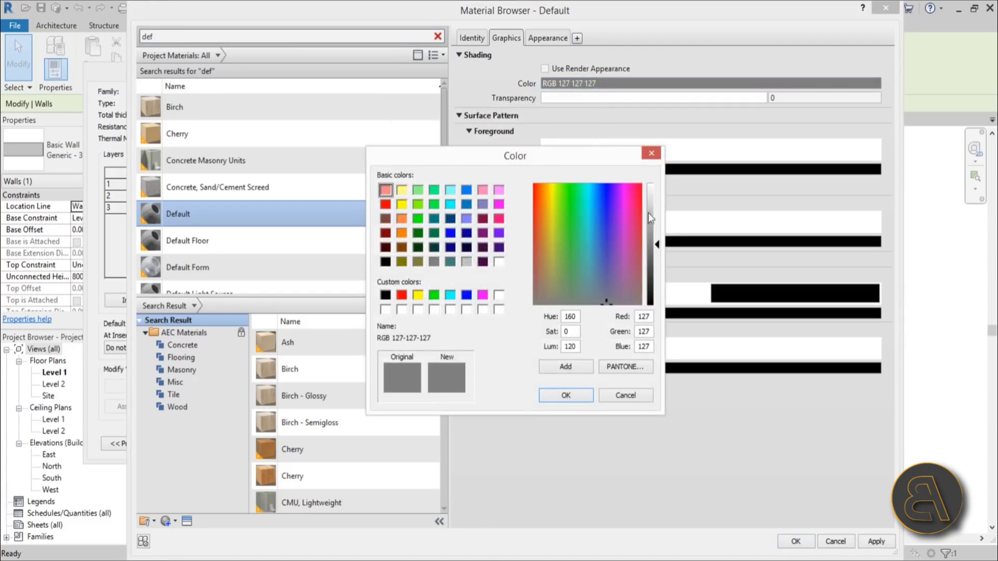
drag(648, 213, 651, 186)
click(562, 396)
- Set the Default material's appearance color to RGB 255 255 255 and accept the changes to the Generic - 300mm wall type
click(546, 35)
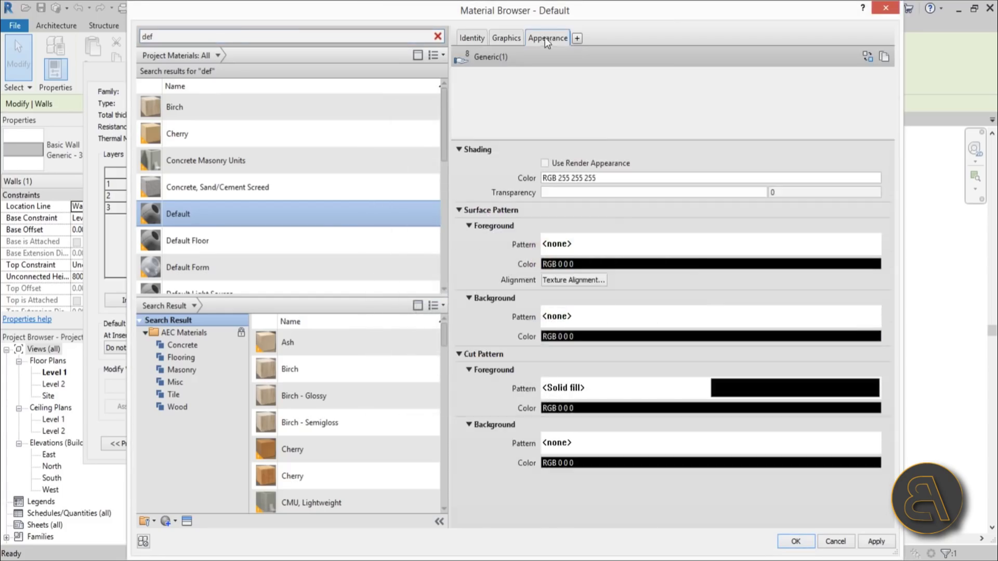
click(650, 180)
drag(657, 216, 656, 187)
click(583, 397)
click(883, 543)
click(495, 38)
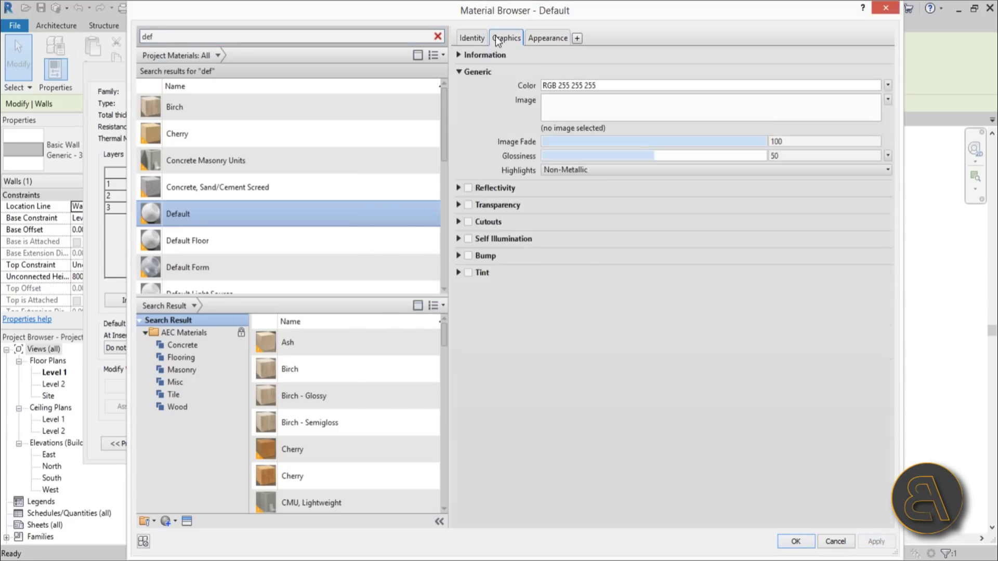
click(795, 541)
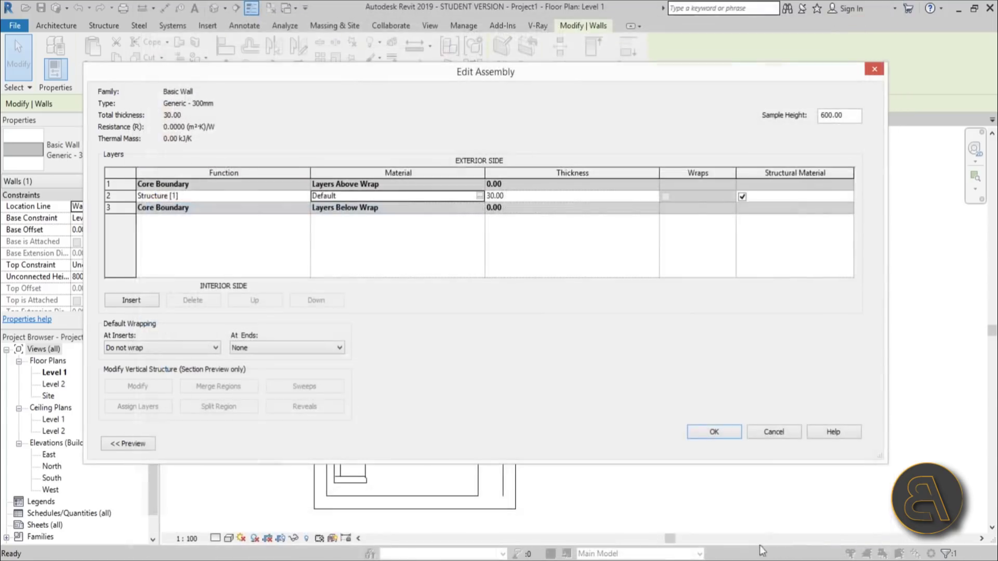
click(712, 432)
click(843, 443)
key(Return)
- Set the Level 1 floor plan's detail level to Fine
click(215, 537)
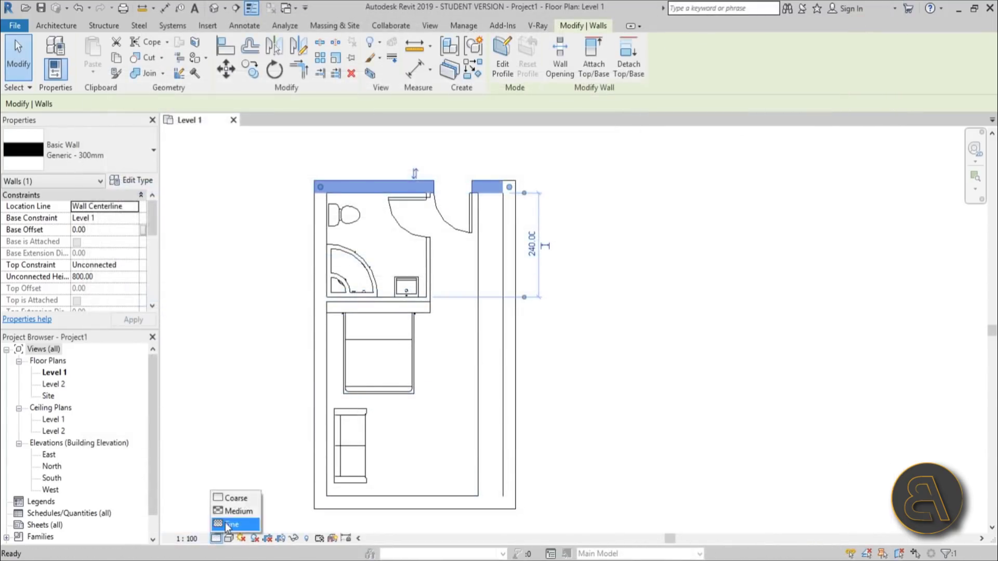
click(235, 524)
click(415, 466)
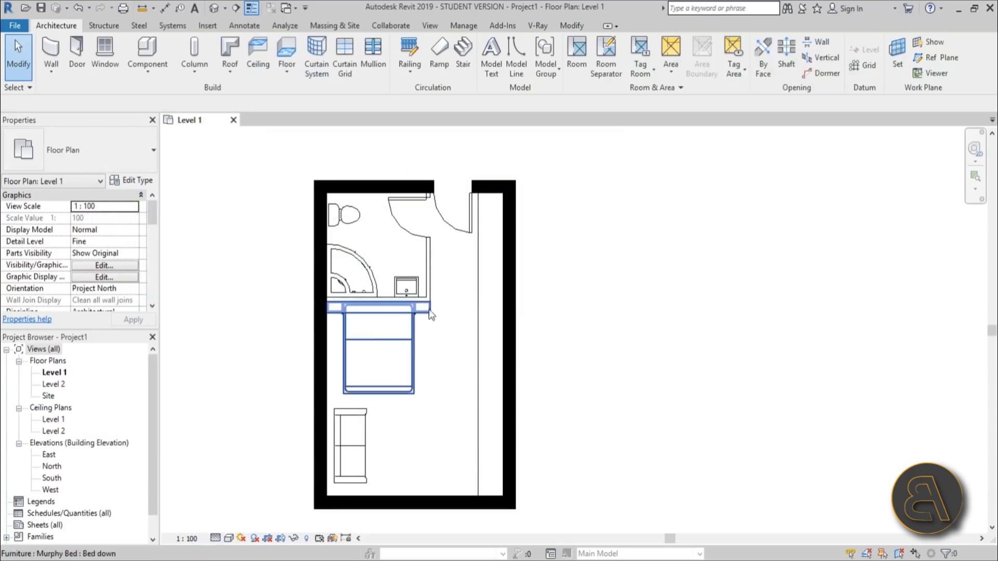
click(215, 537)
click(229, 526)
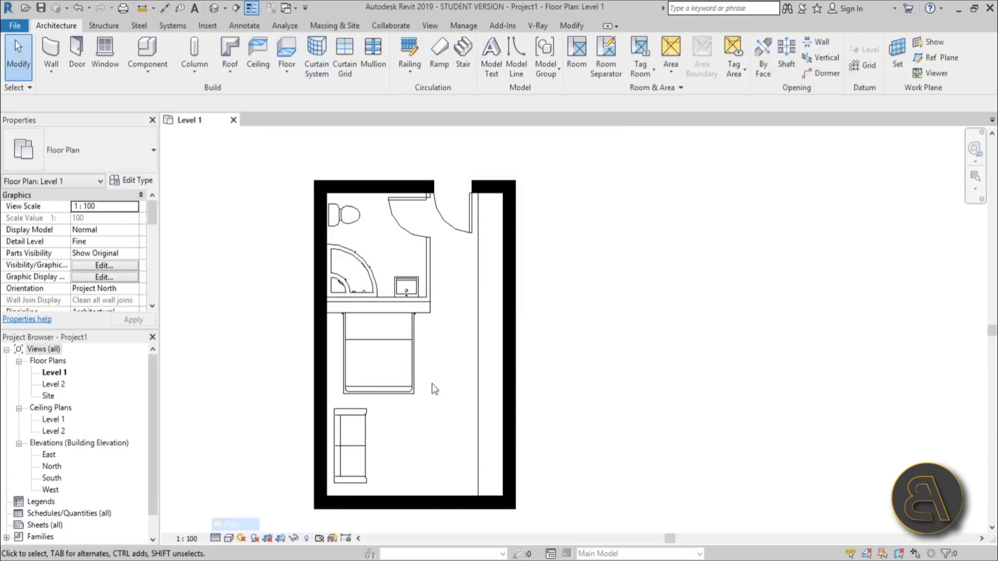
- Assign the Default material to the structure layer of the bathroom partition's wall type, Generic - 100mm
scroll(433, 291, up, 2)
click(434, 291)
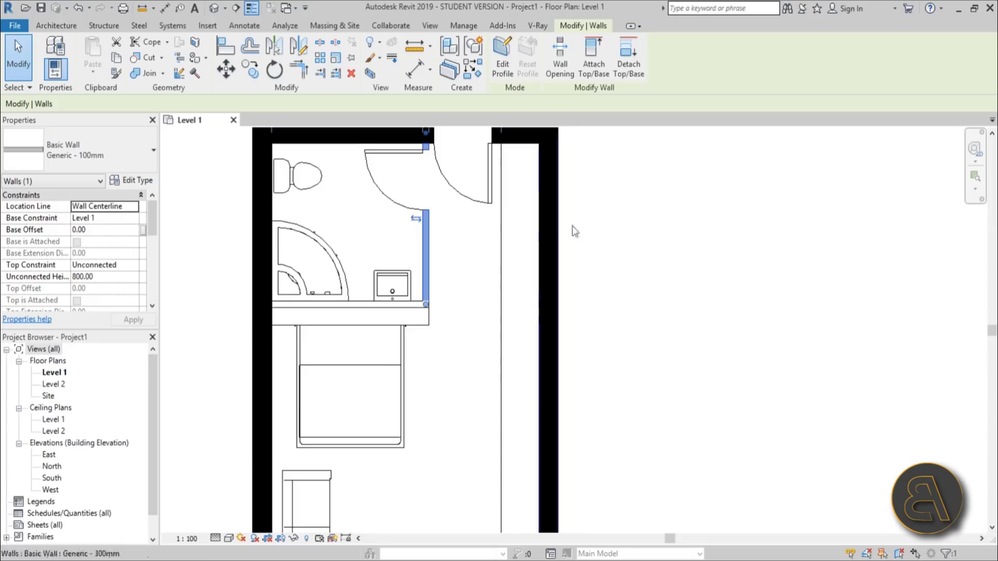
click(131, 180)
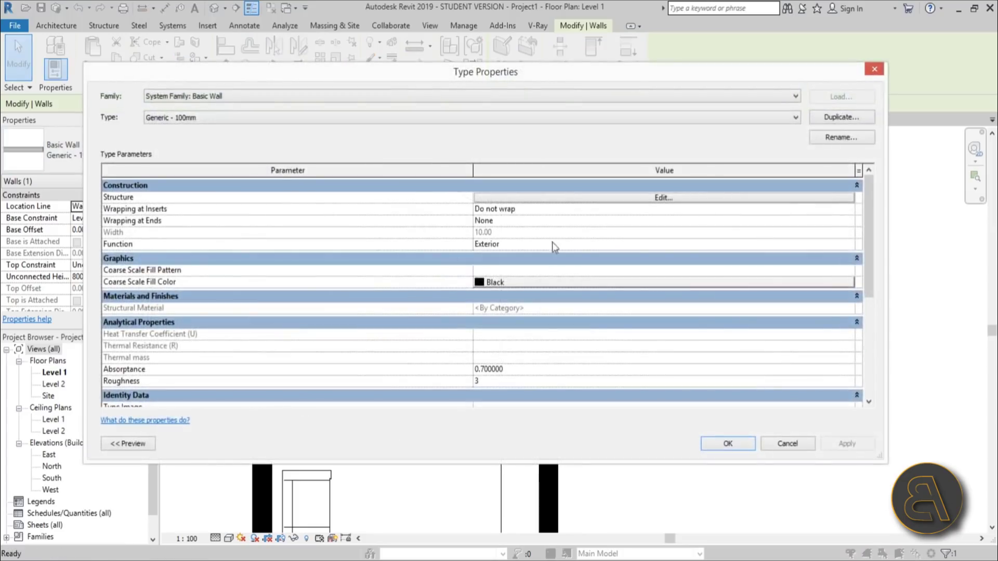
click(543, 199)
click(487, 196)
click(363, 196)
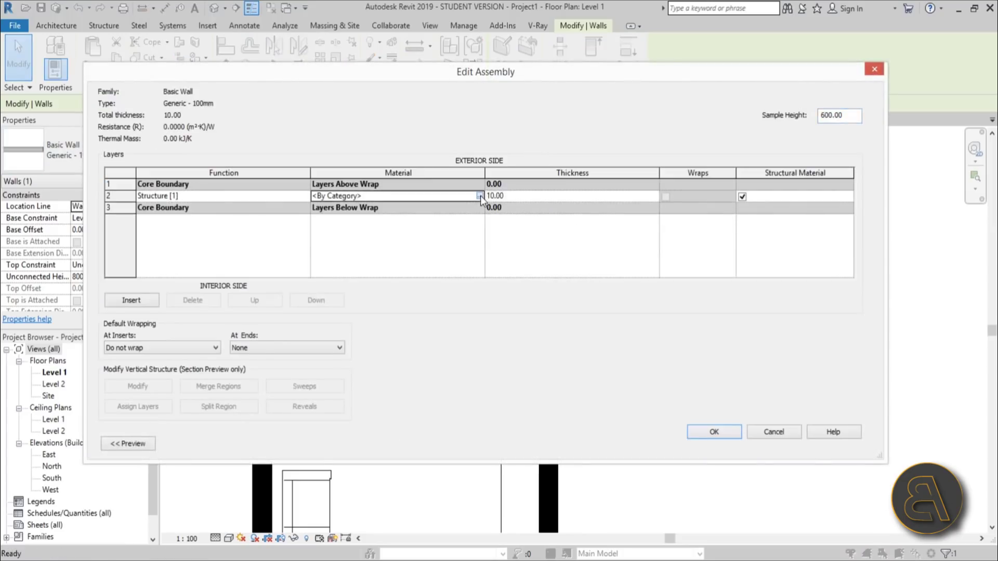
click(478, 196)
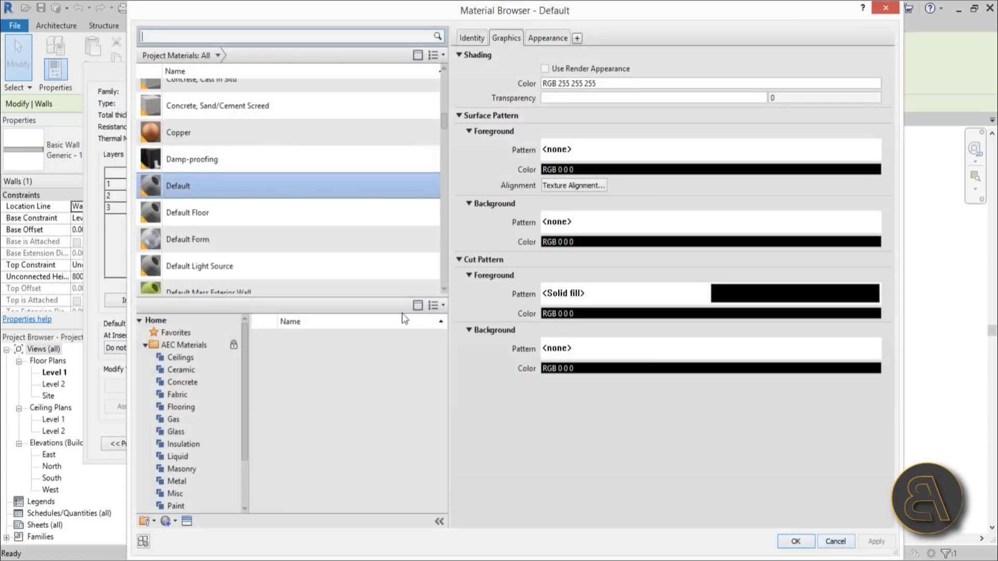
double_click(204, 179)
click(733, 432)
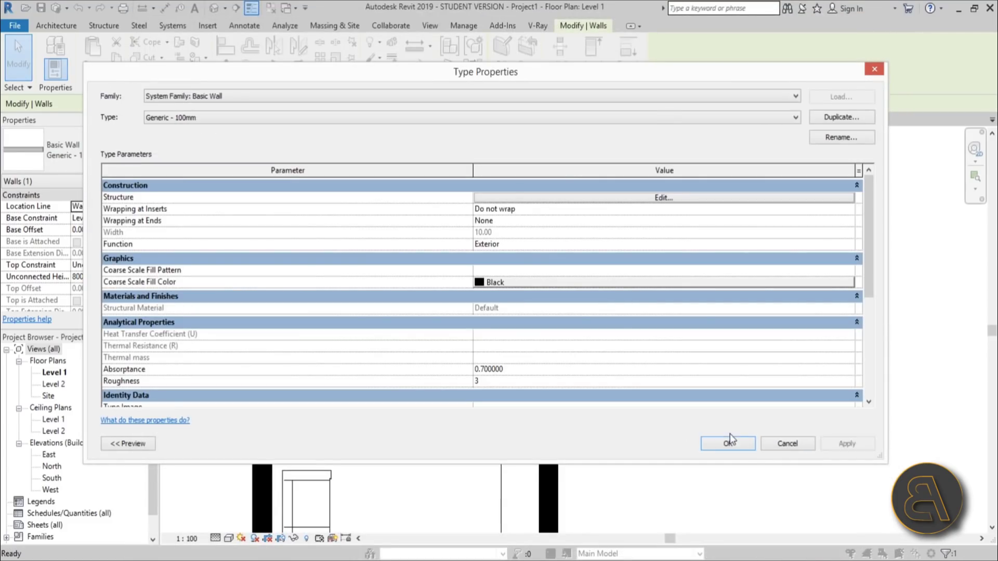
click(740, 441)
key(Escape)
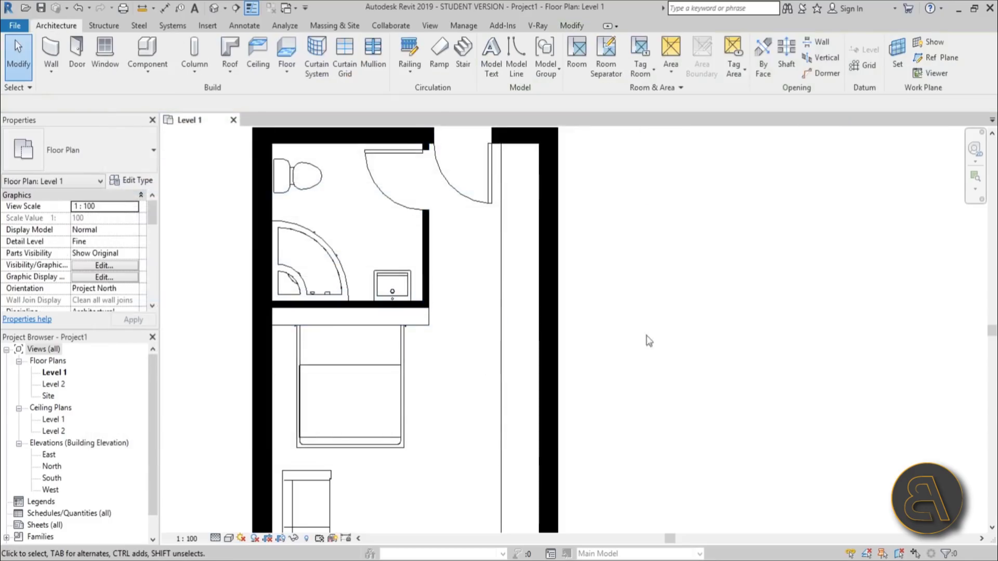
scroll(415, 332, down, 3)
middle_drag(438, 330, 446, 337)
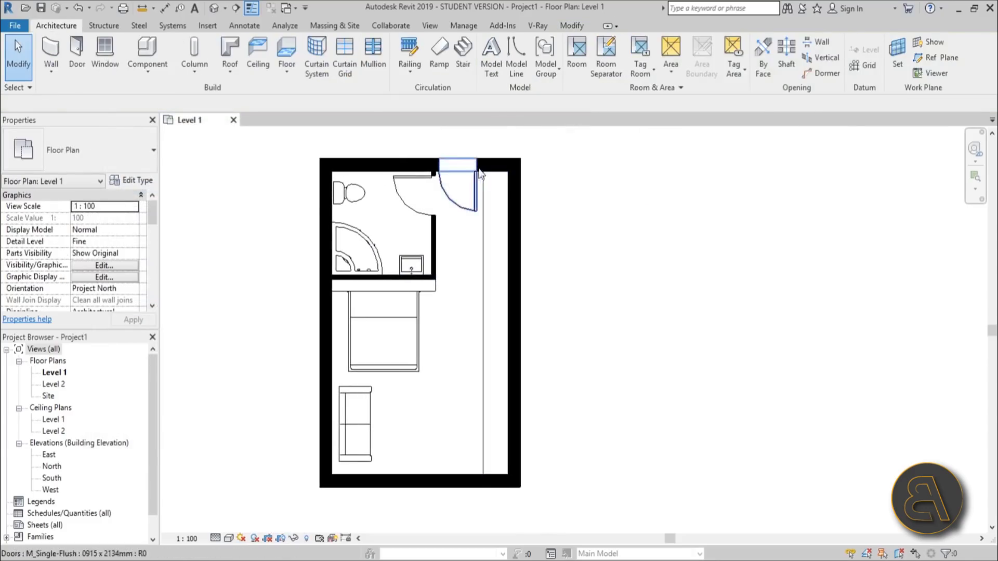
scroll(359, 158, up, 2)
scroll(507, 157, down, 2)
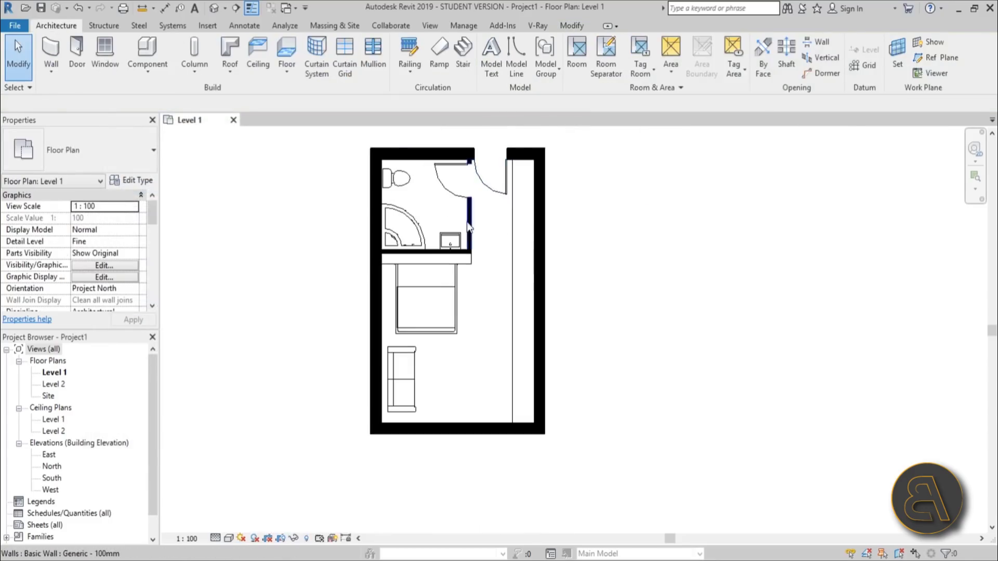
click(526, 254)
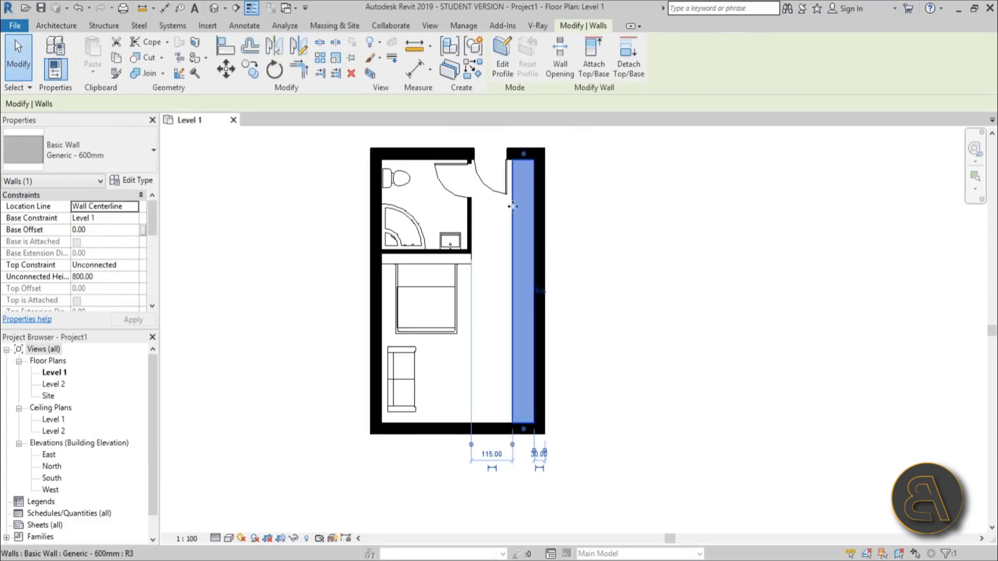
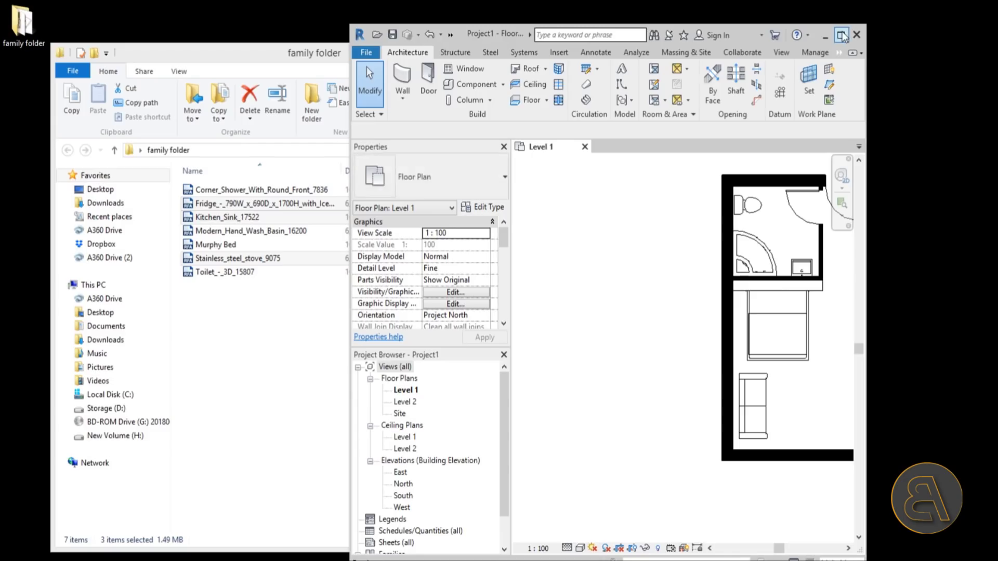
- Place the F & P French Door Refrigerator against the east wall's inner face, opposite the bed, with its doors facing west
click(841, 34)
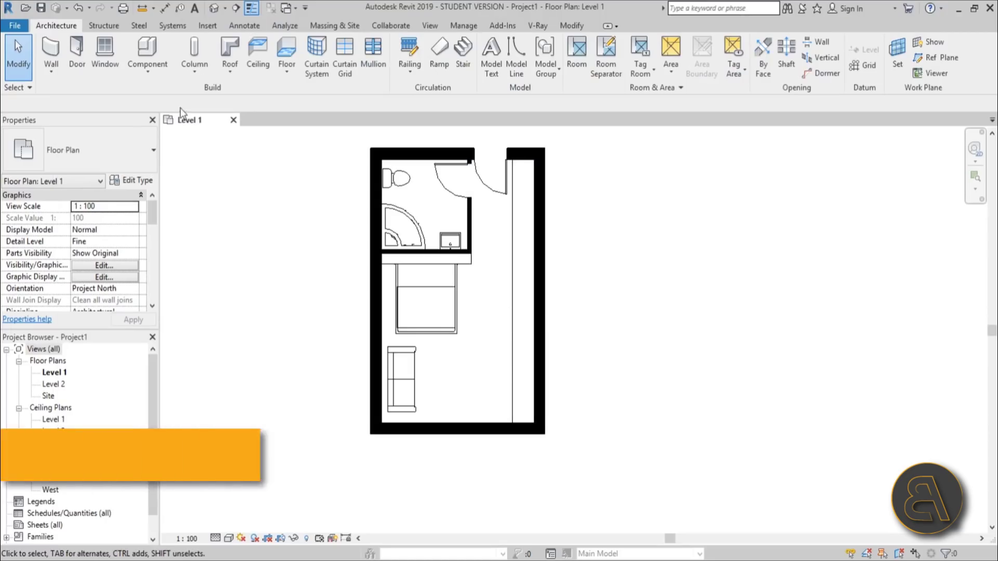
click(142, 51)
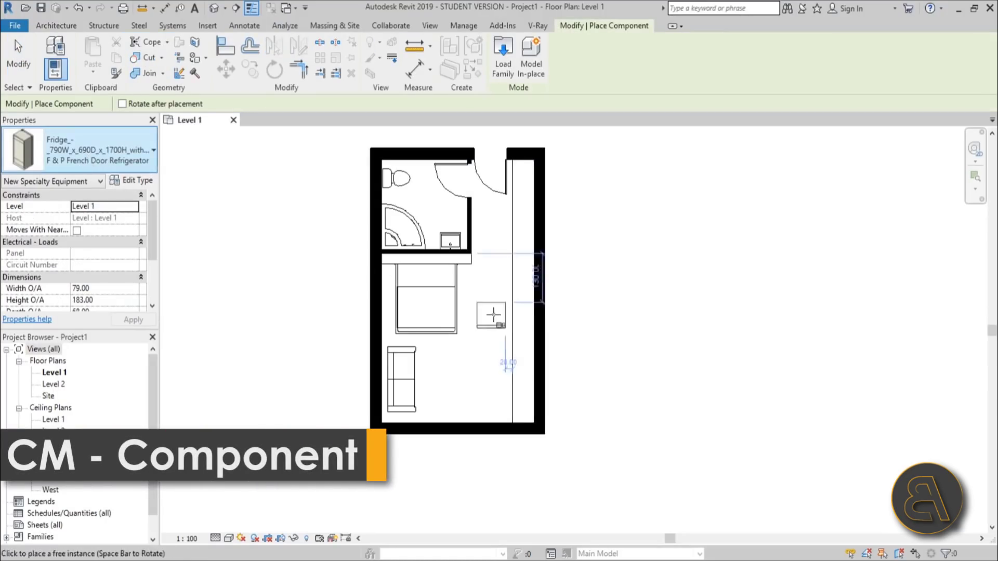
scroll(517, 297, up, 5)
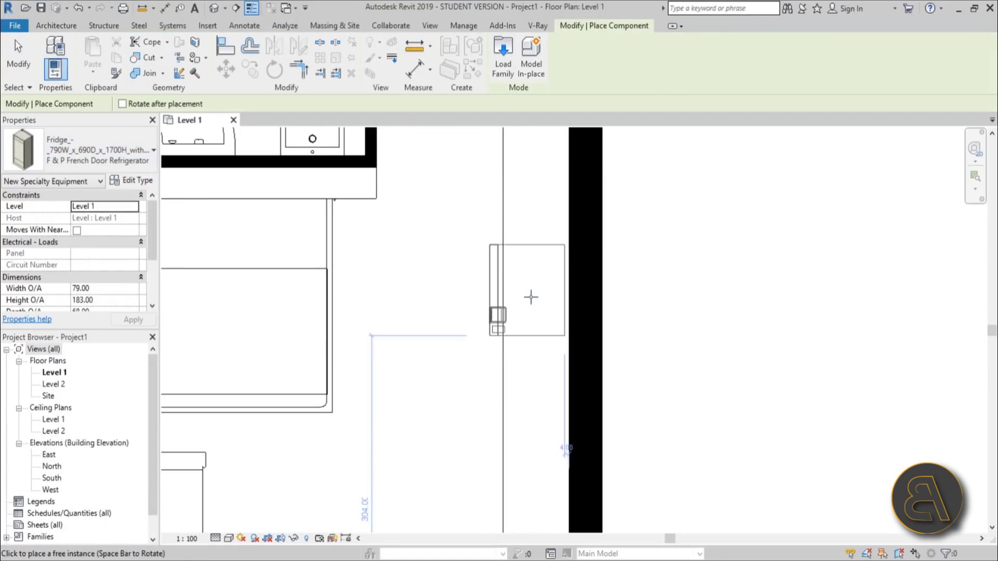
click(533, 304)
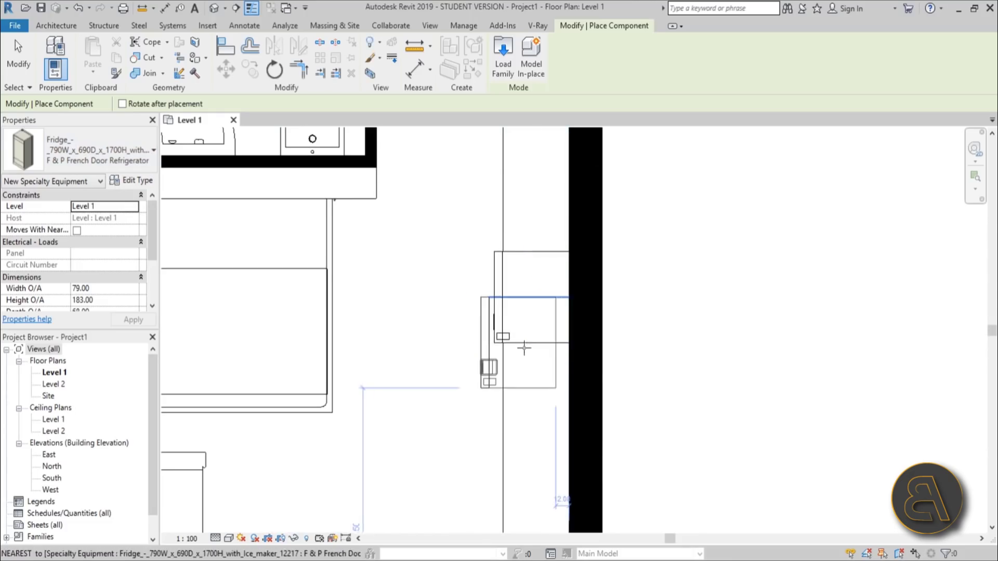
key(Escape)
- Move the fridge about 60 cm south along the east wall, to 238 cm from the south wall
scroll(435, 276, down, 4)
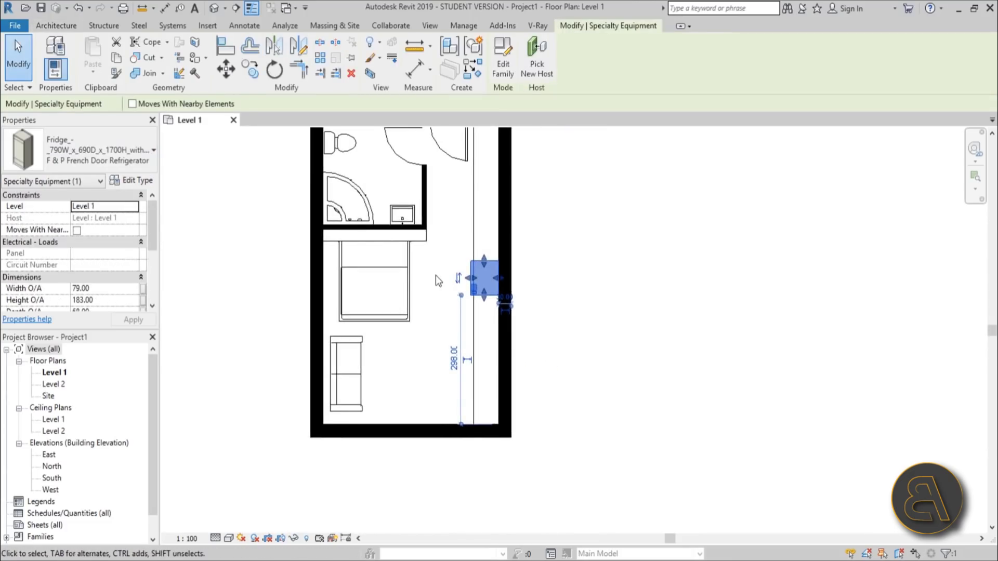
key(Down)
key(Down)
key(Down)
key(Down)
key(Down)
key(Down)
key(Down)
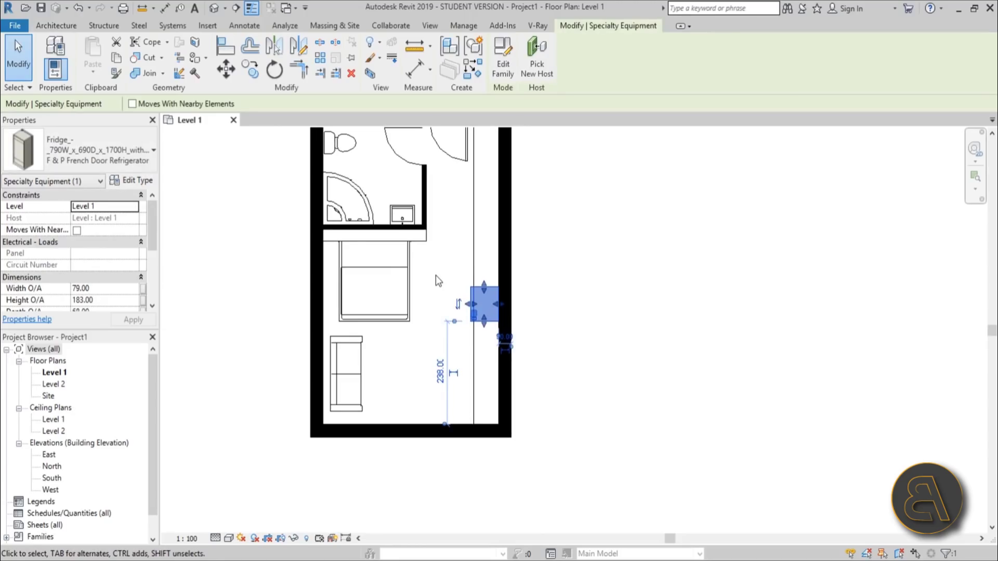
key(Escape)
- Place the Stainless_steel_stove_9075 component against the east wall just north of the fridge, with its front facing west
scroll(477, 264, down, 1)
scroll(477, 263, up, 2)
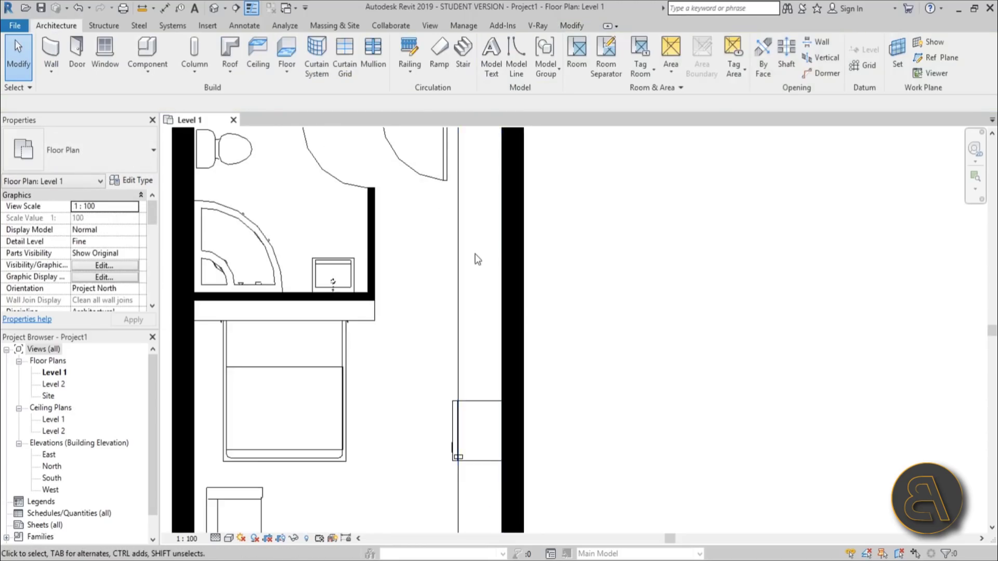
scroll(475, 258, down, 1)
scroll(462, 282, up, 1)
click(154, 47)
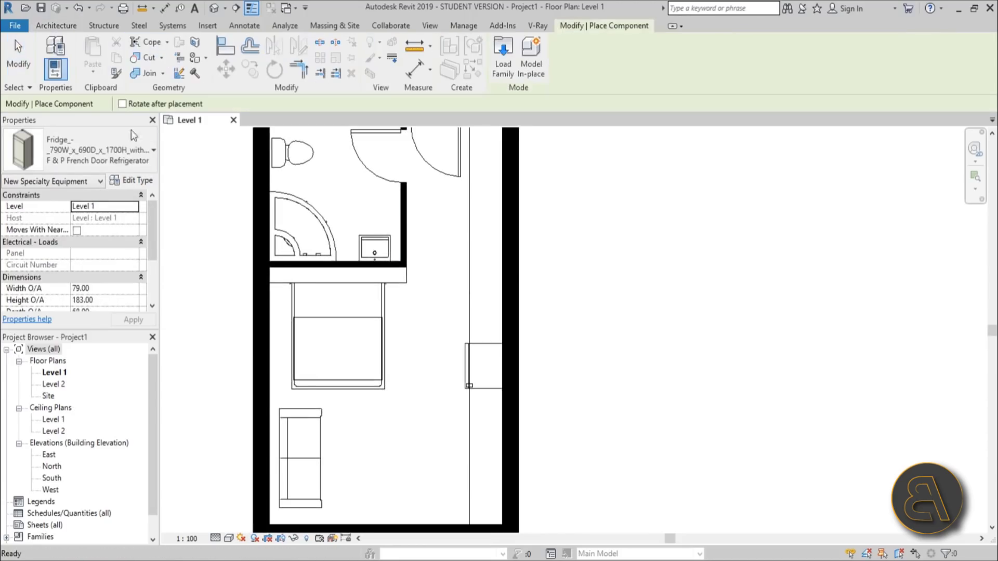
click(114, 145)
scroll(78, 224, down, 15)
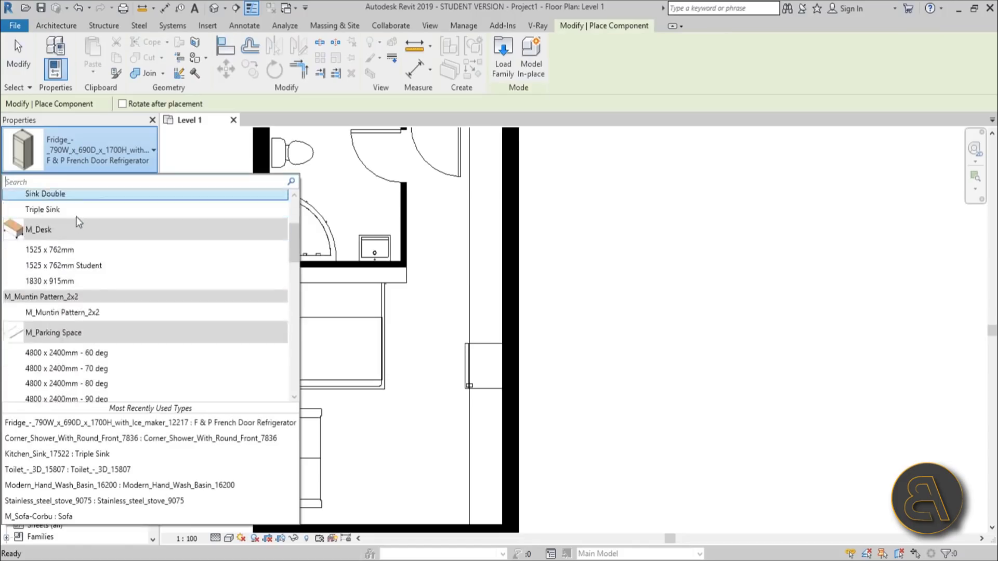
scroll(92, 238, down, 5)
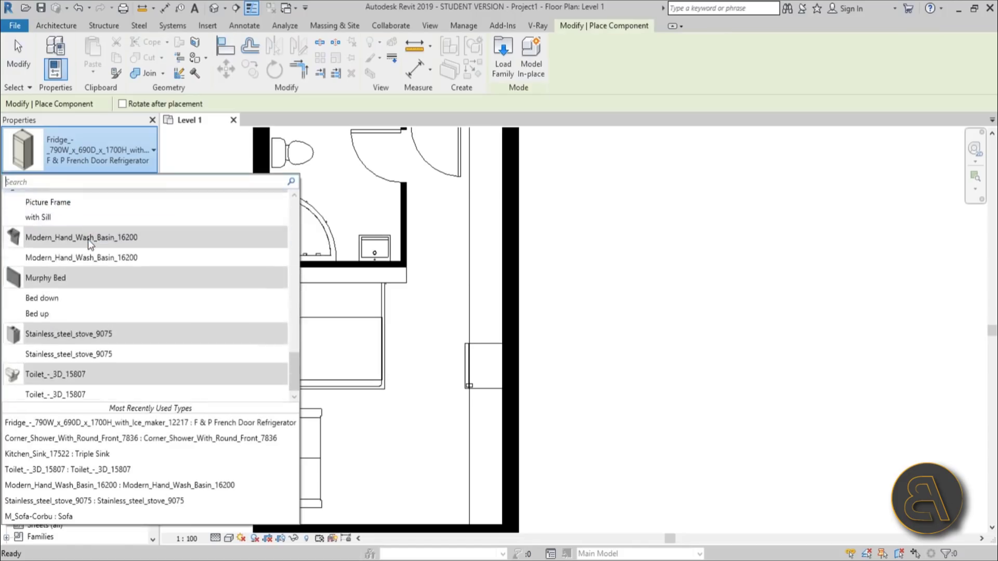
click(80, 357)
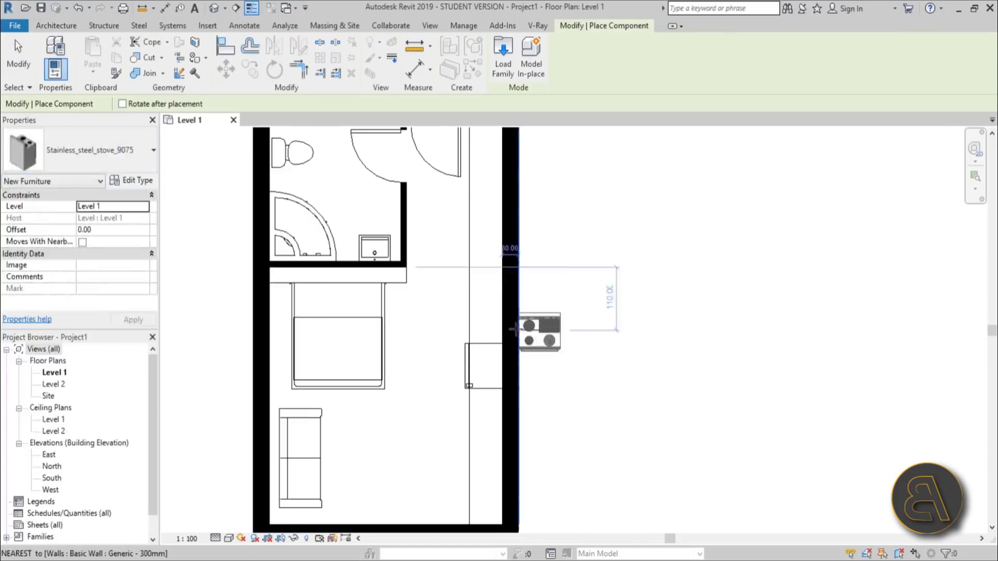
scroll(504, 285, up, 3)
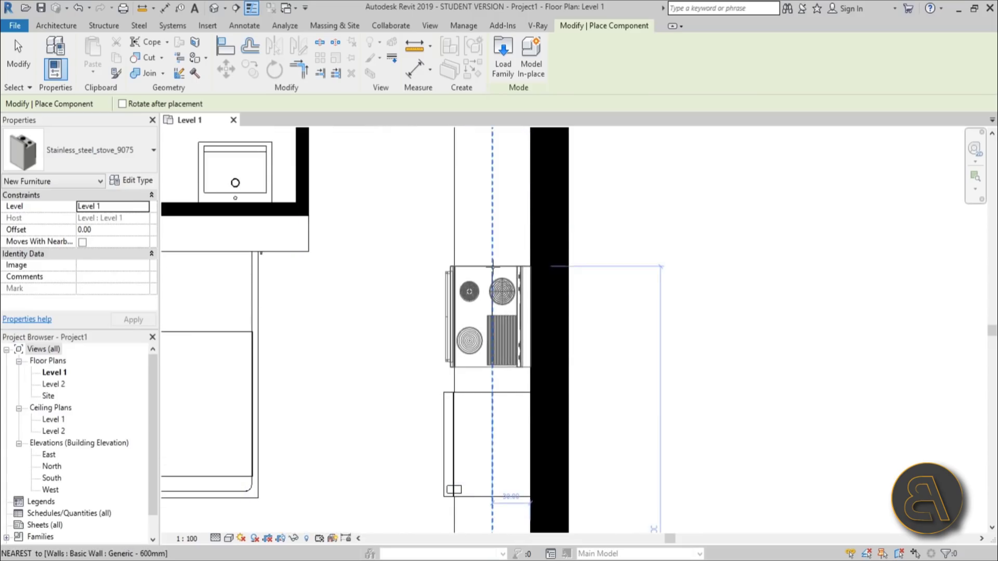
key(Escape)
key(Escape)
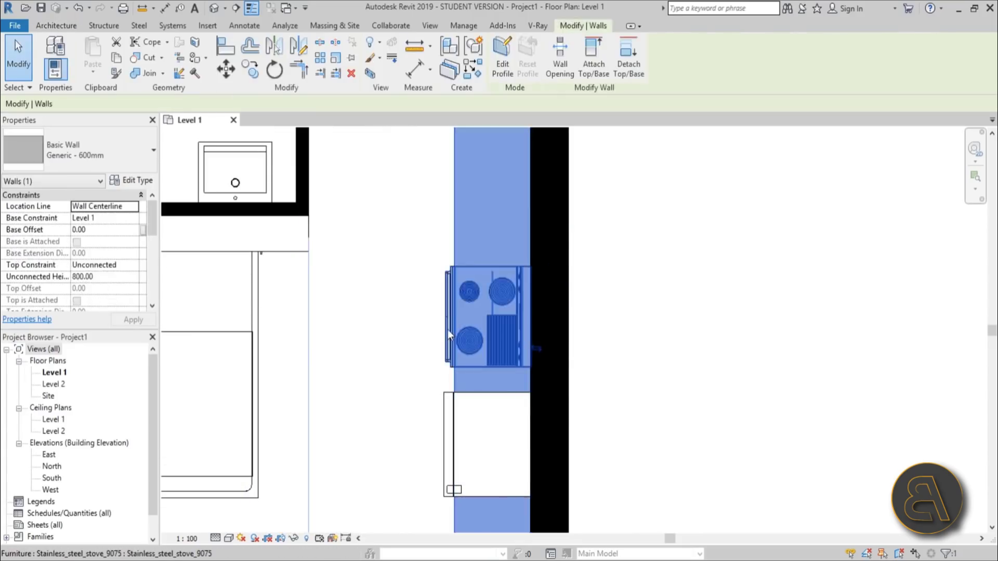
- Nudge the stove slightly north along the east wall, away from the fridge
click(447, 329)
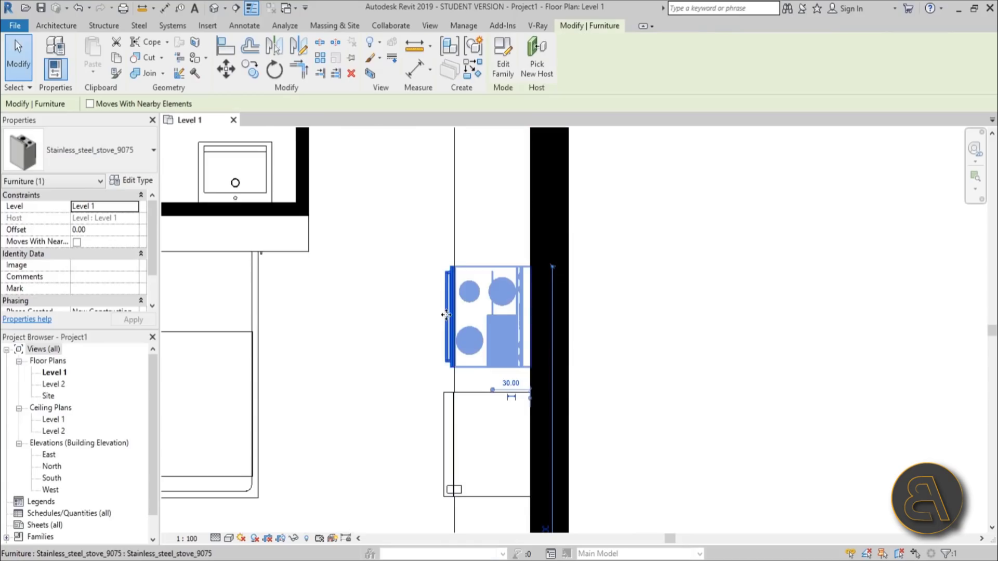
key(Up)
key(Up)
key(Up)
key(Up)
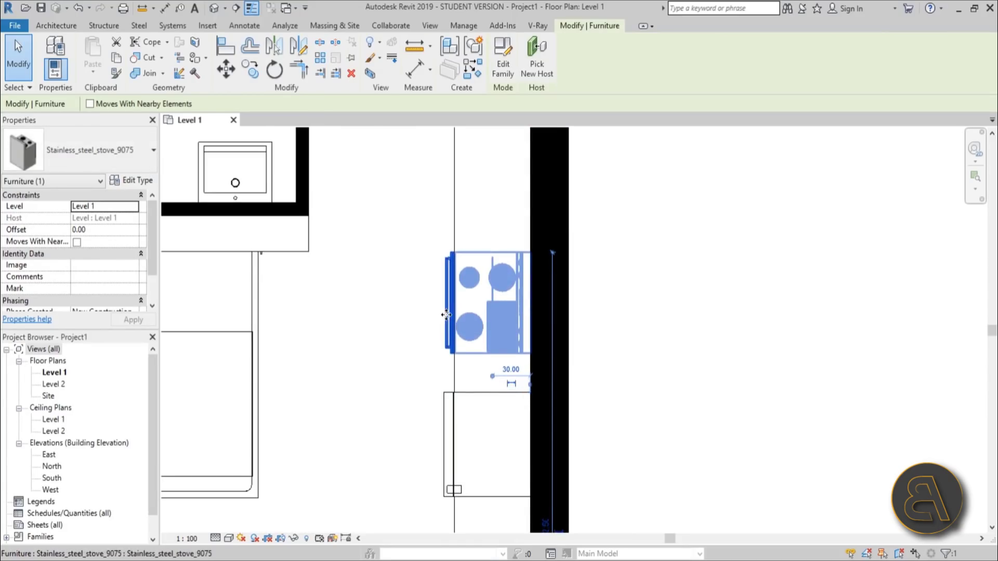
key(Delete)
scroll(453, 360, down, 4)
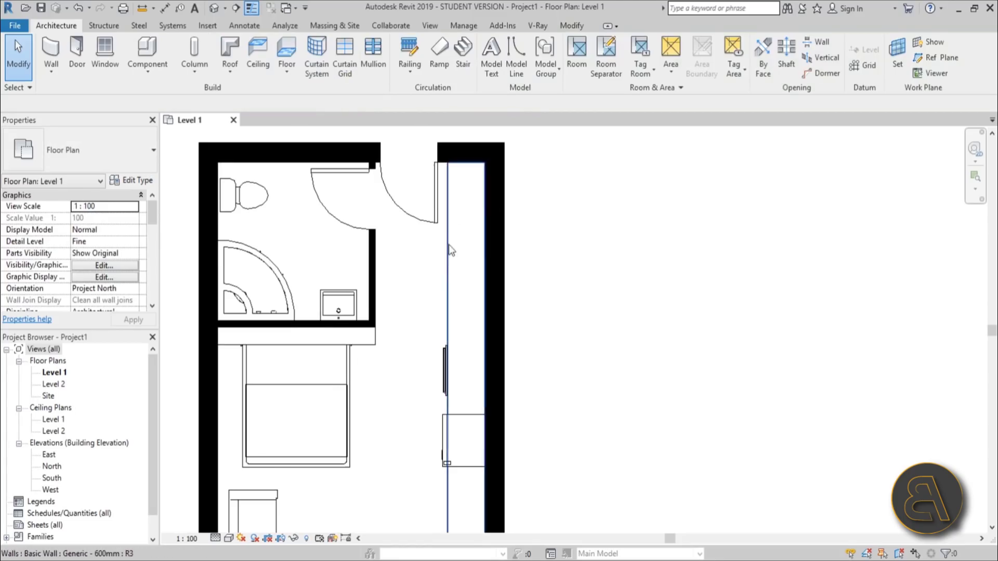
- Nudge the stove and the refrigerator together slightly south along the east wall
click(450, 262)
scroll(492, 282, down, 3)
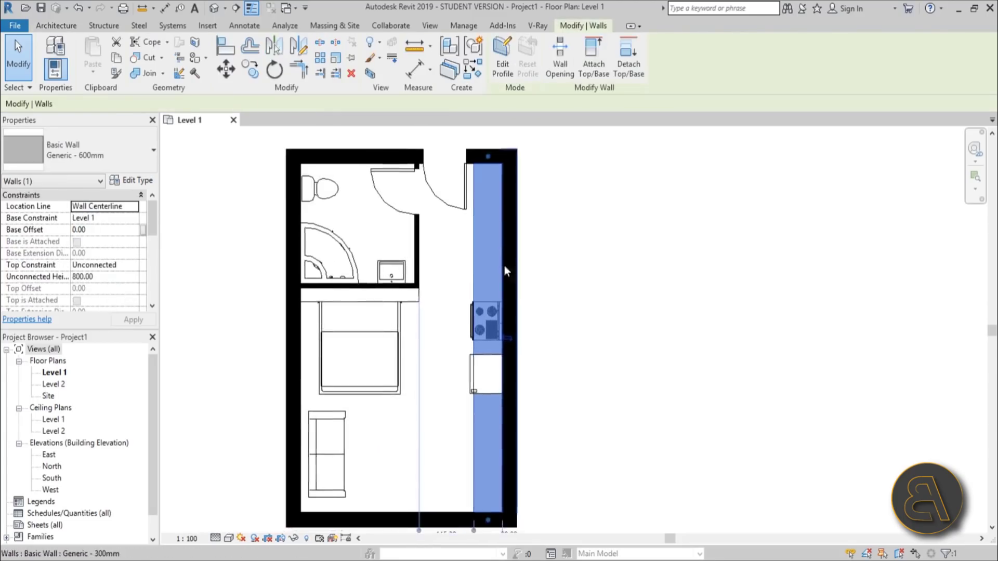
scroll(488, 329, up, 2)
click(479, 304)
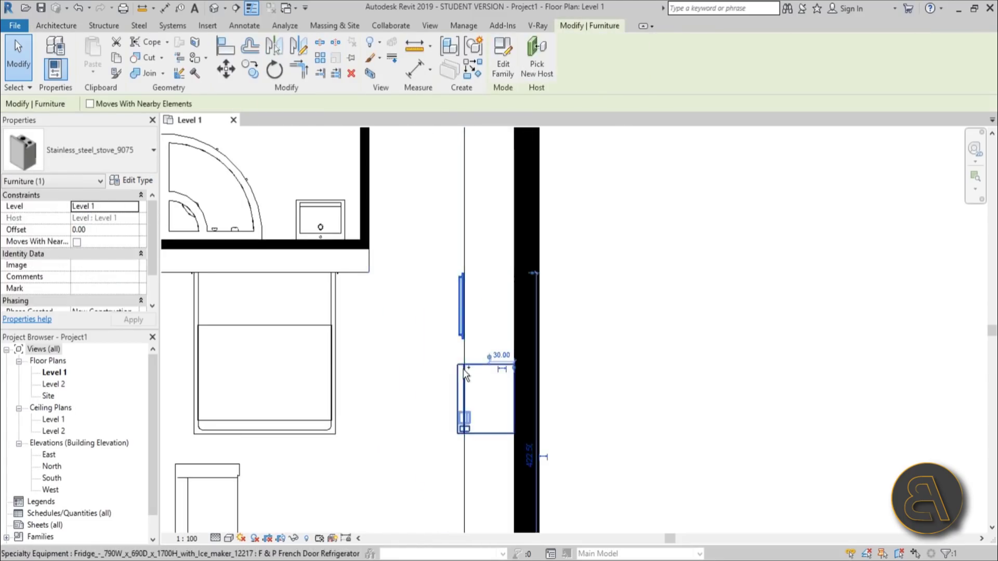
ctrl+click(372, 260)
scroll(374, 260, down, 2)
key(Down)
key(Down)
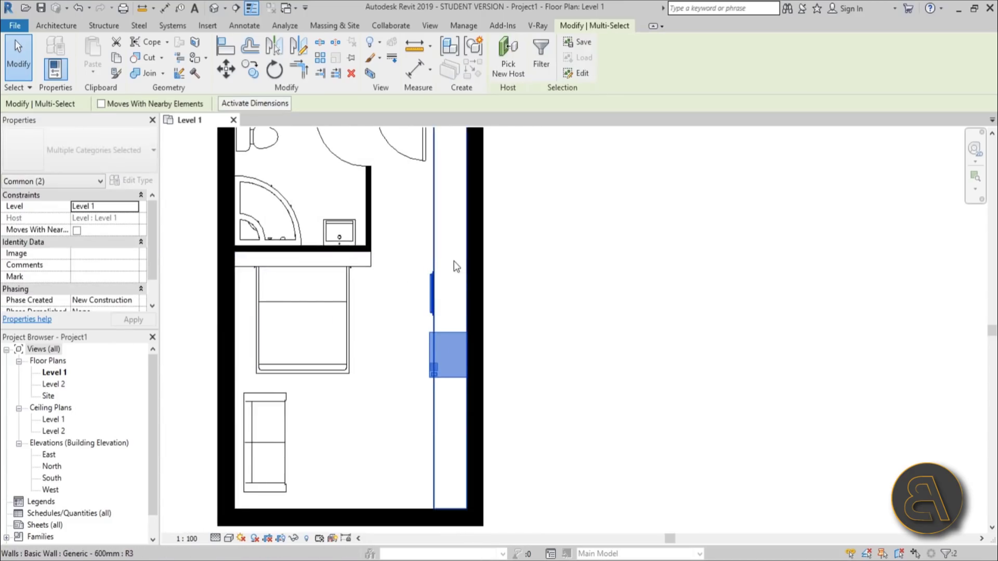
key(Escape)
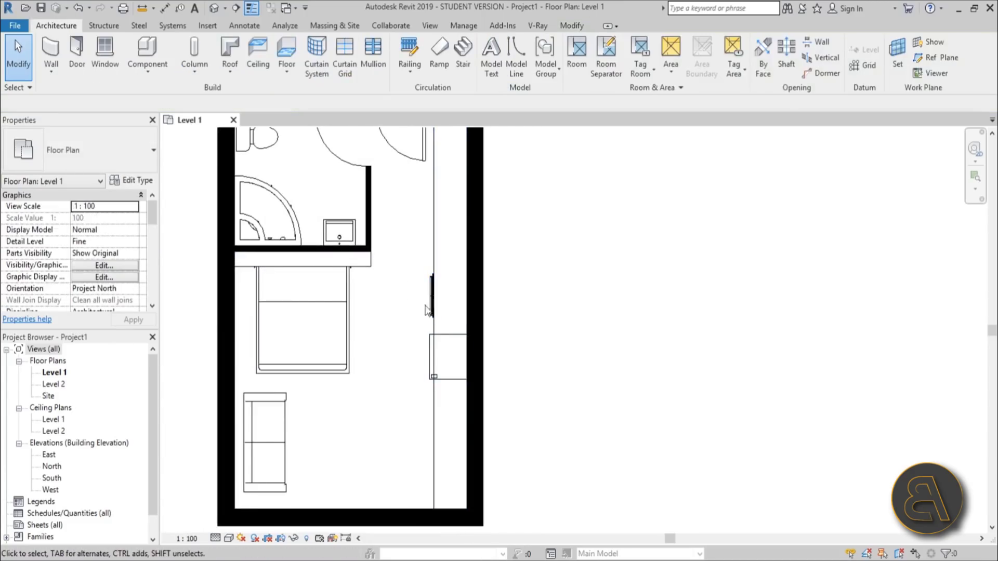
- In the default 3D view, set the top constraint of all the walls to Up to level: Level 2
click(437, 239)
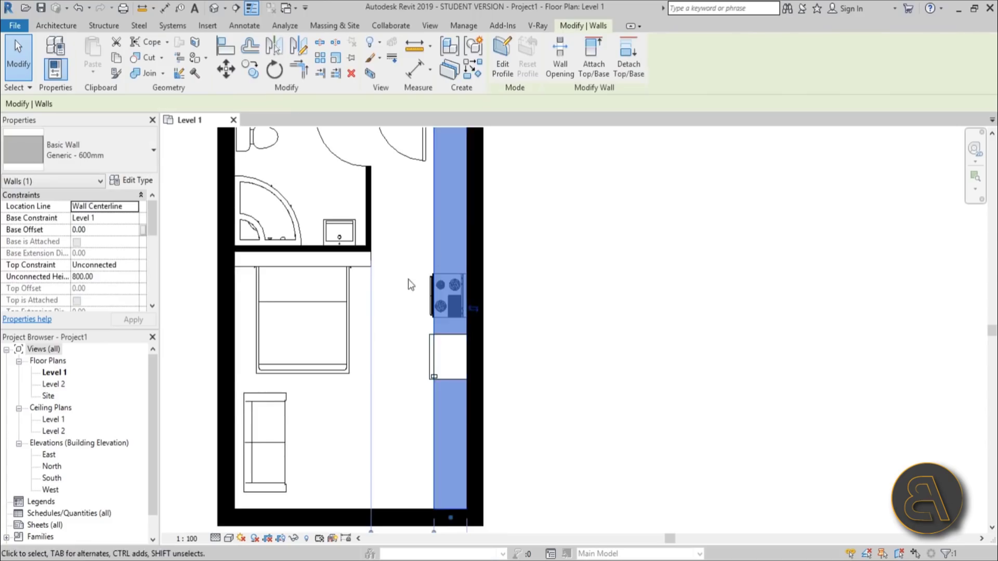
scroll(408, 279, down, 3)
click(209, 10)
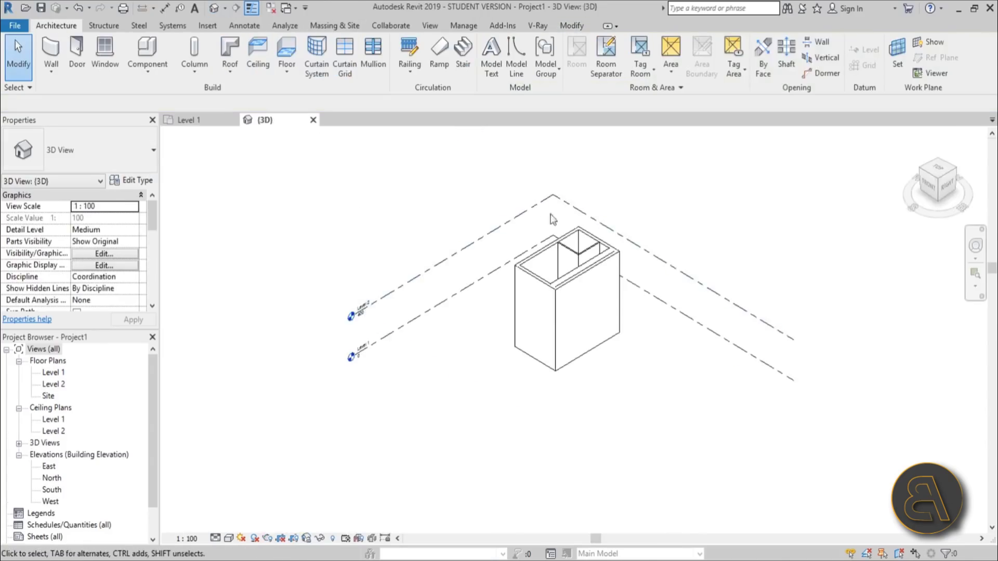
shift+middle_drag(552, 220, 520, 171)
drag(712, 283, 400, 238)
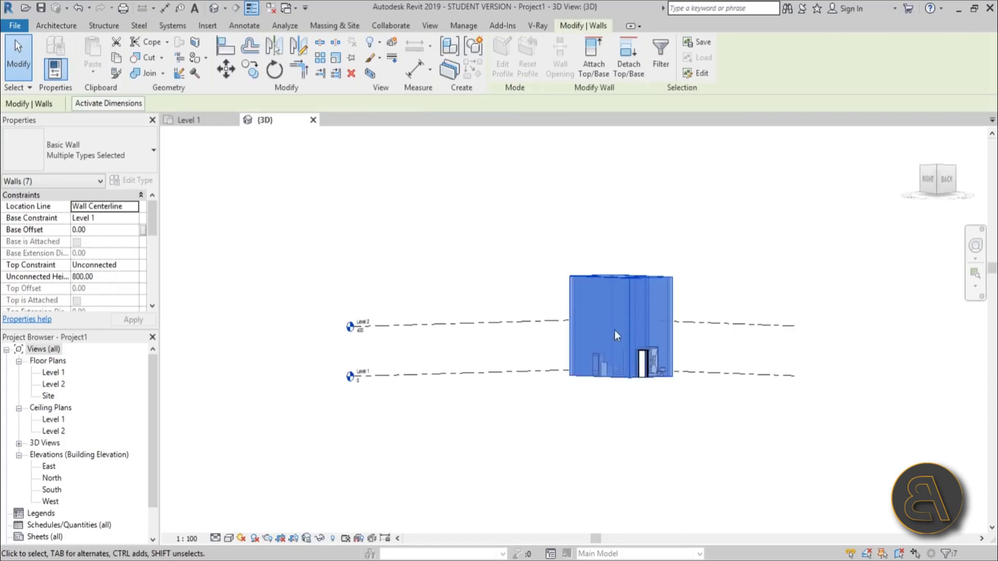
scroll(616, 336, up, 1)
click(132, 266)
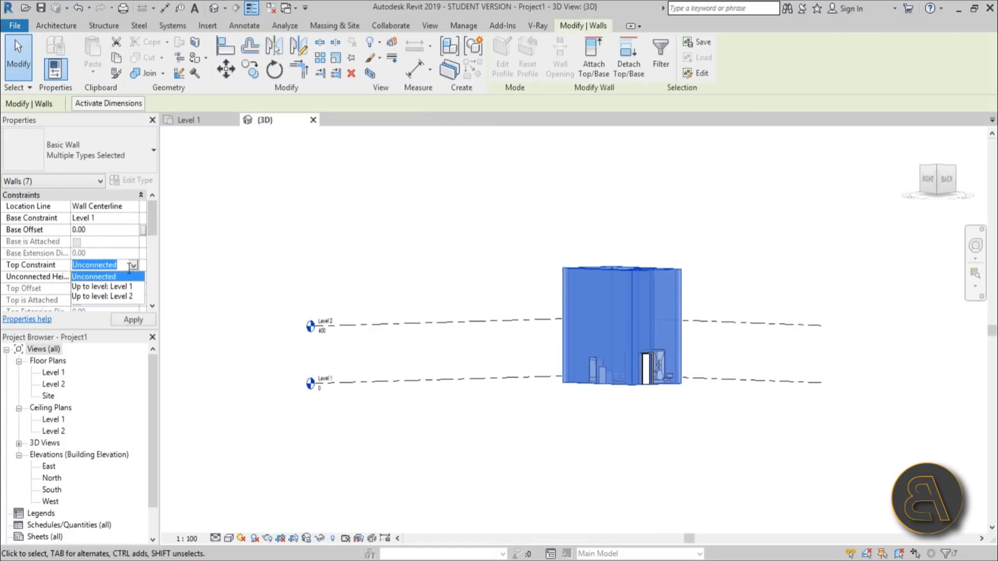
click(132, 319)
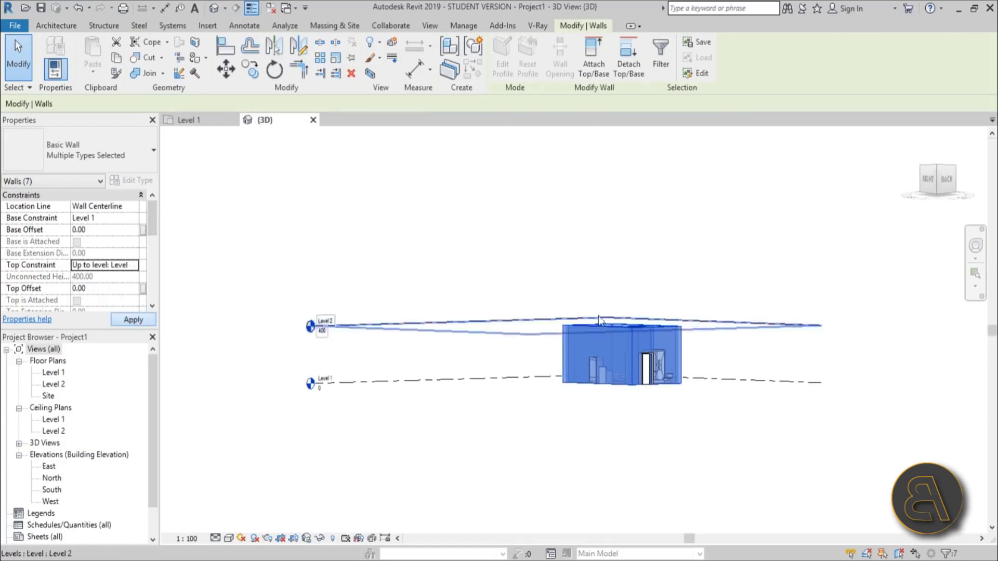
- Set the elevation of Level 2 to 300
click(312, 328)
click(322, 330)
shift+middle_drag(460, 345, 432, 377)
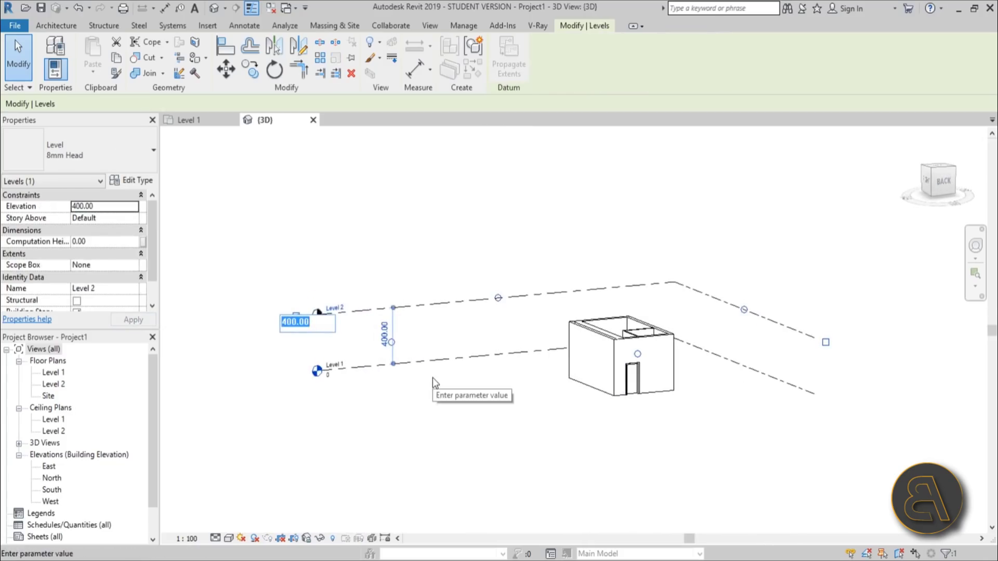
key(BackSpace)
text(300)
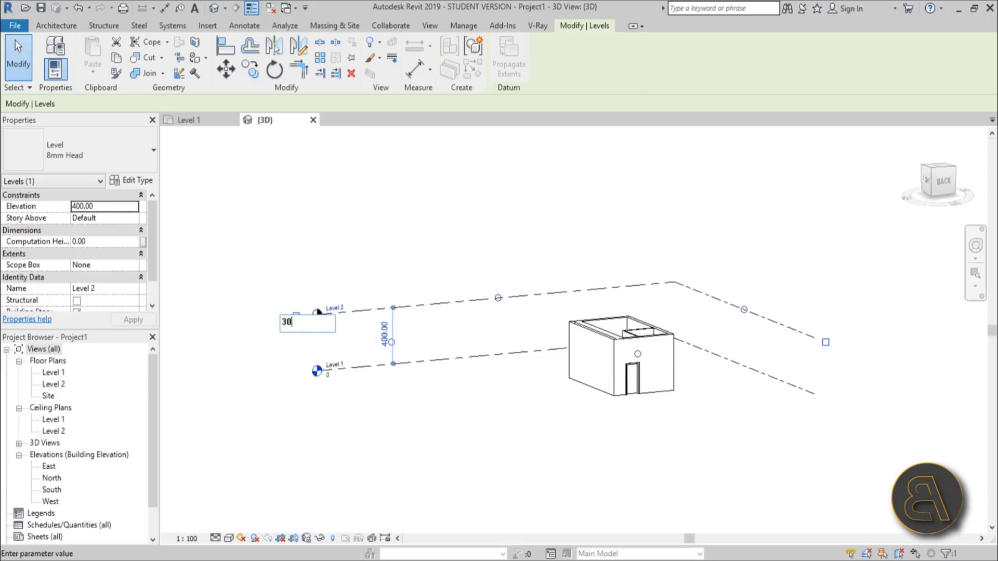
key(Return)
click(640, 224)
- Temporarily hide the west and south outer walls in the 3D view to expose the interior
shift+middle_drag(640, 223, 618, 375)
scroll(485, 374, up, 5)
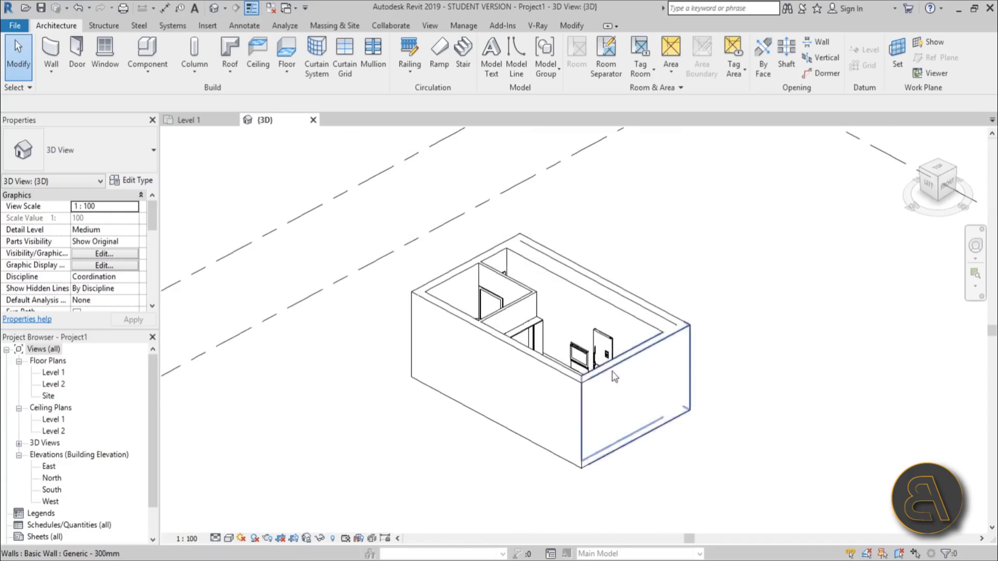
scroll(618, 375, up, 3)
click(619, 371)
ctrl+click(473, 349)
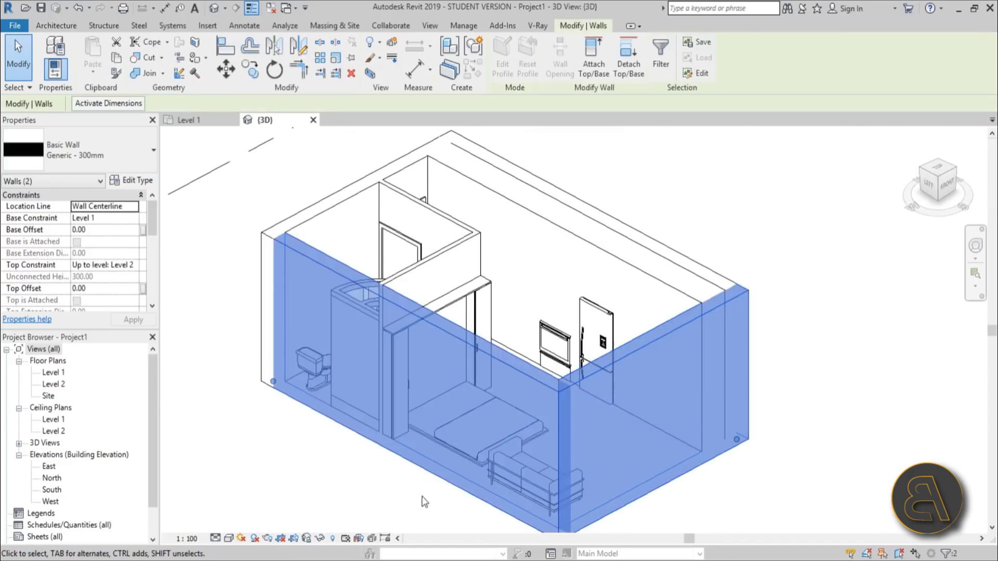
click(323, 543)
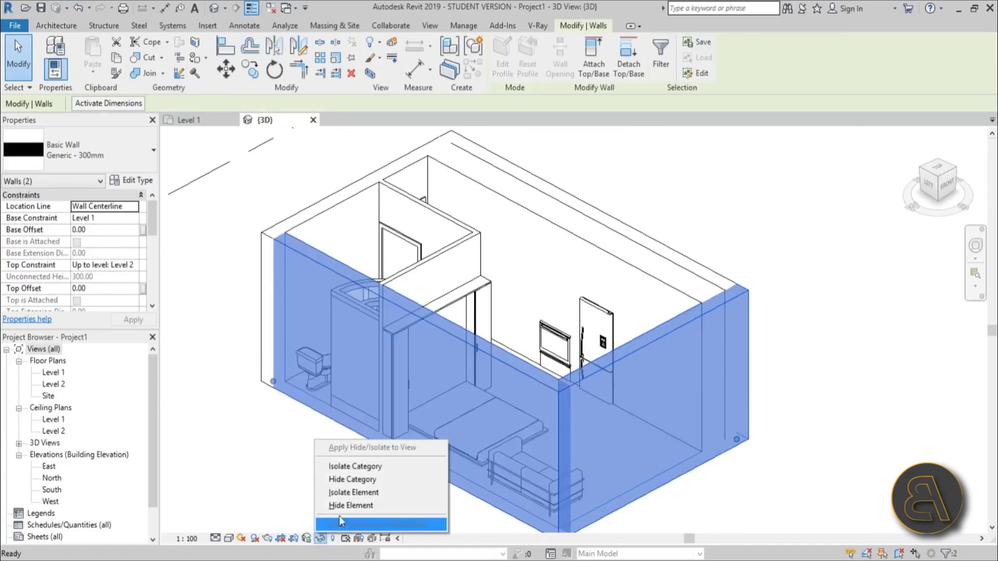
click(343, 509)
- Open the profile of the Generic - 600mm kitchen unit wall for editing
shift+middle_drag(416, 332, 676, 292)
click(678, 290)
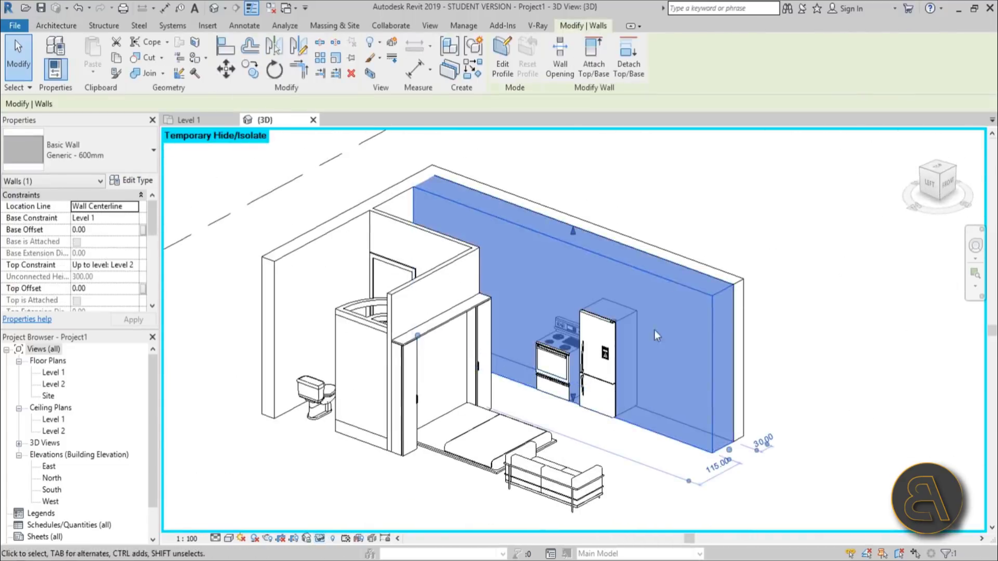
click(503, 74)
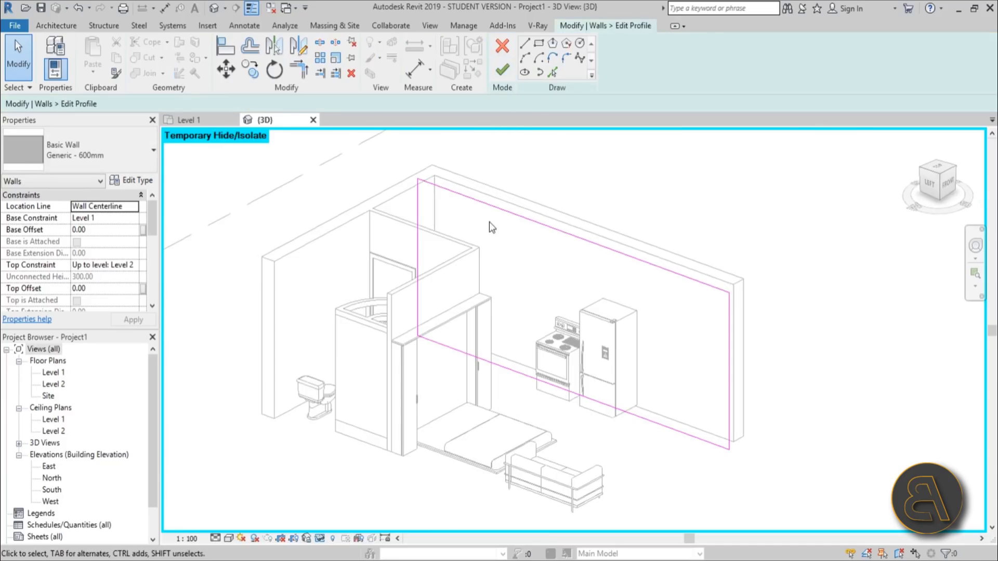
shift+middle_drag(439, 298, 433, 266)
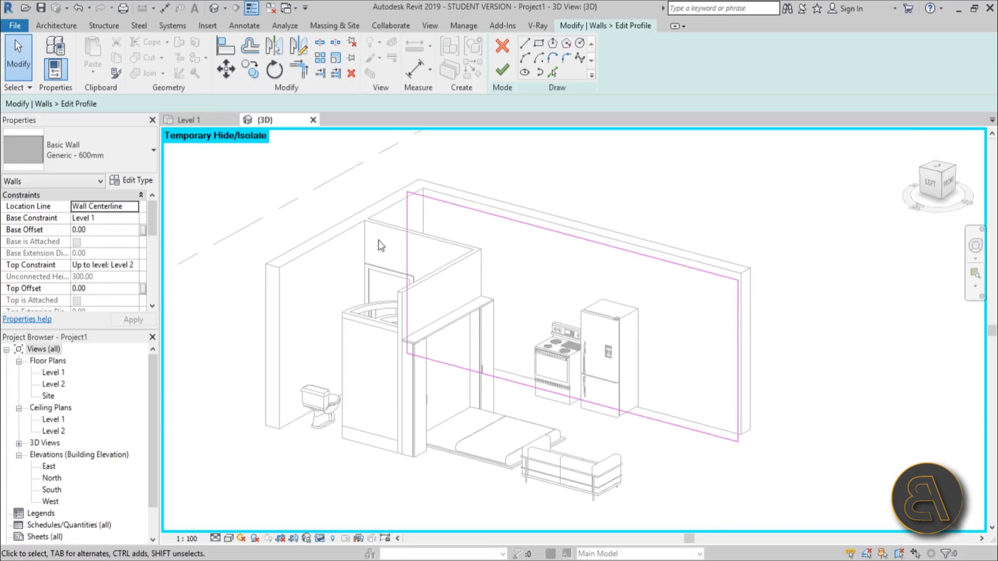
- Align the profile's north edge to the north wall's inner face and its south edge to the east wall's end face, removing the conflicting constraints
click(409, 210)
click(316, 273)
key(l)
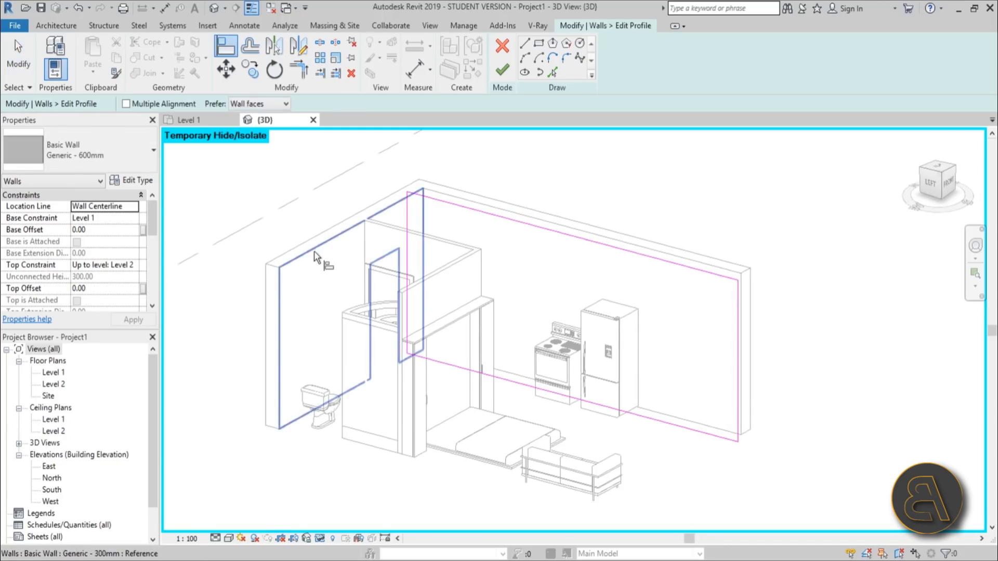
click(408, 214)
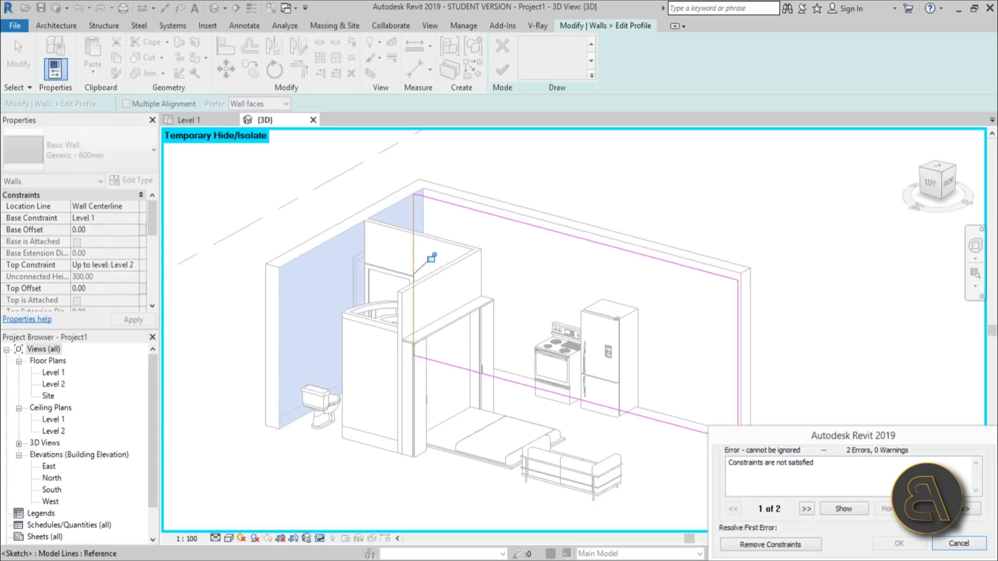
click(757, 547)
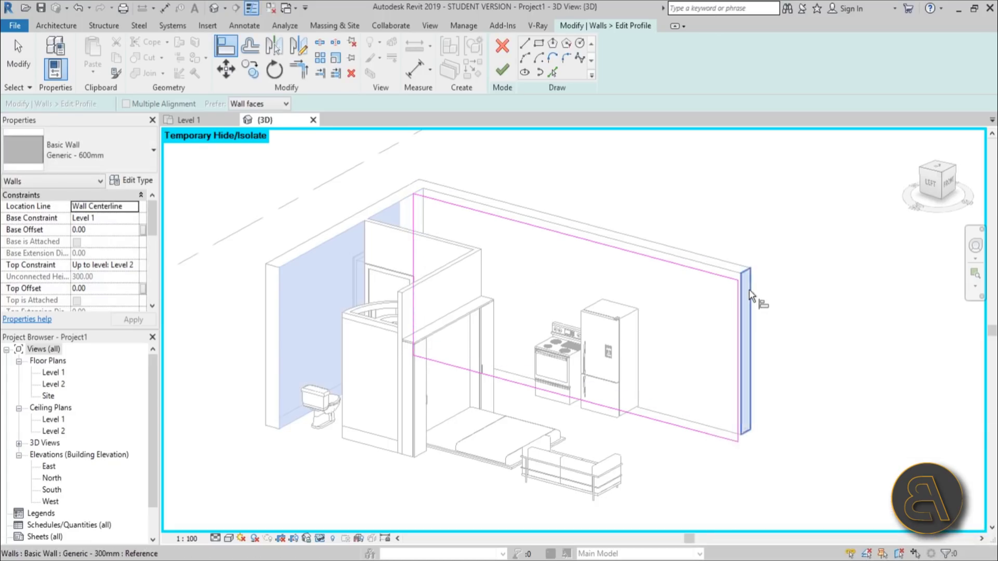
click(737, 300)
click(778, 545)
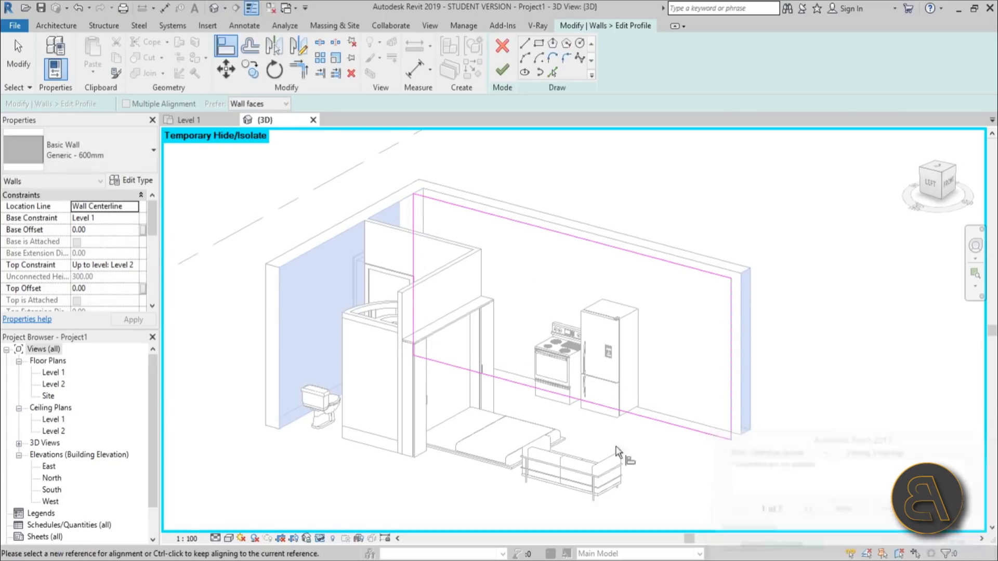
- In the Left orientation, sketch vertical profile lines along both sides of the refrigerator
shift+middle_drag(619, 456, 618, 382)
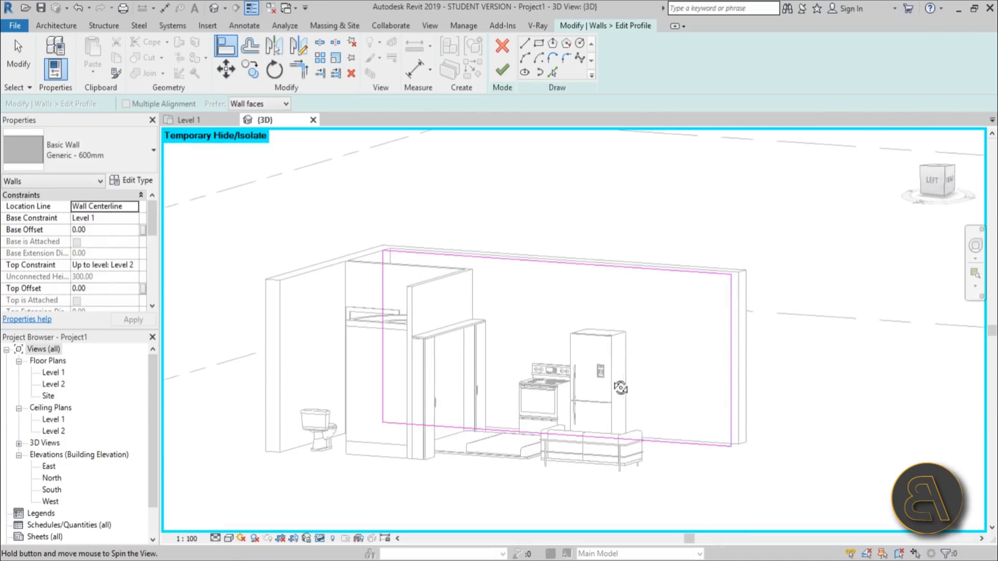
click(931, 183)
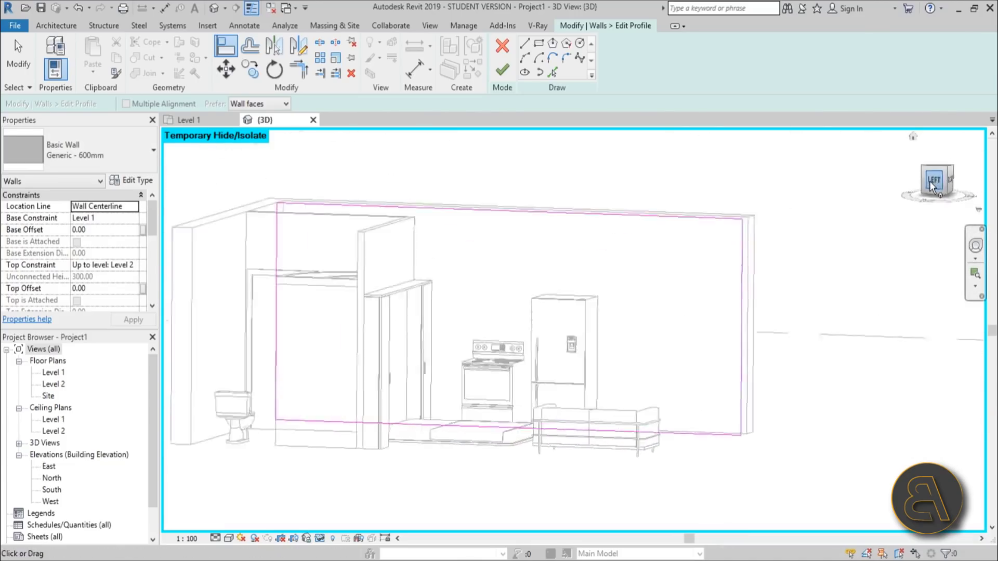
scroll(887, 211, up, 3)
middle_drag(289, 325, 622, 289)
click(324, 349)
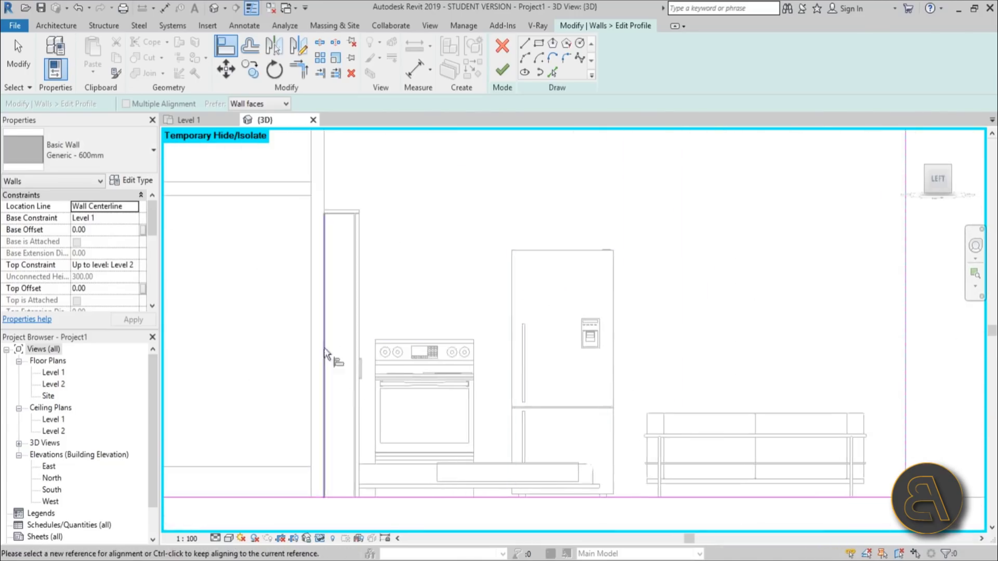
click(524, 44)
scroll(570, 463, up, 4)
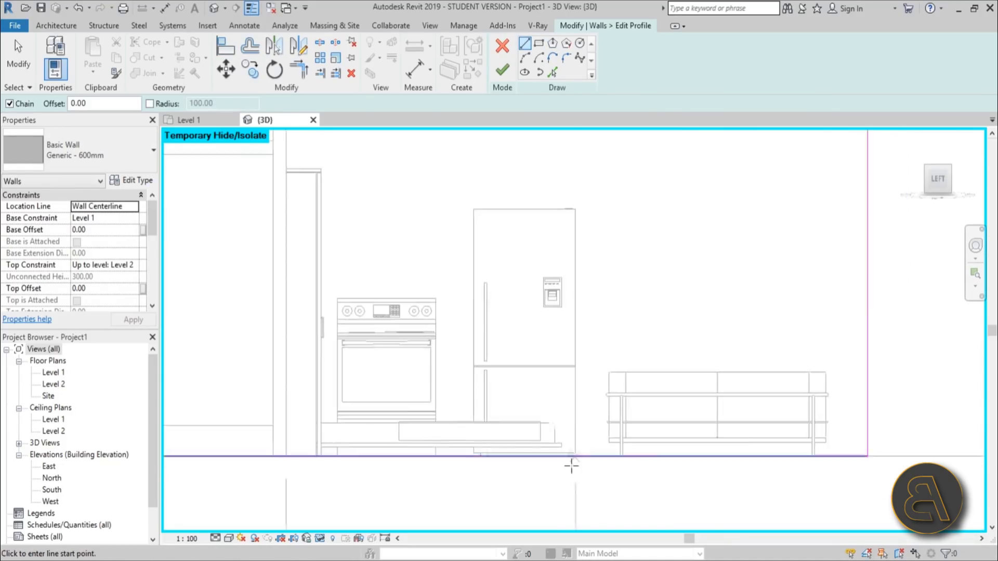
click(581, 429)
scroll(581, 430, down, 2)
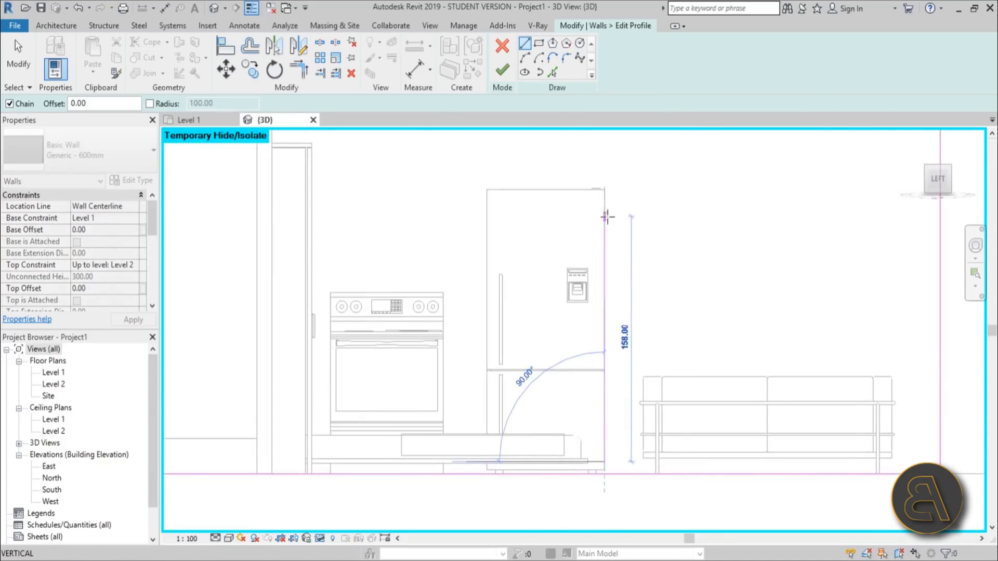
click(605, 210)
click(487, 209)
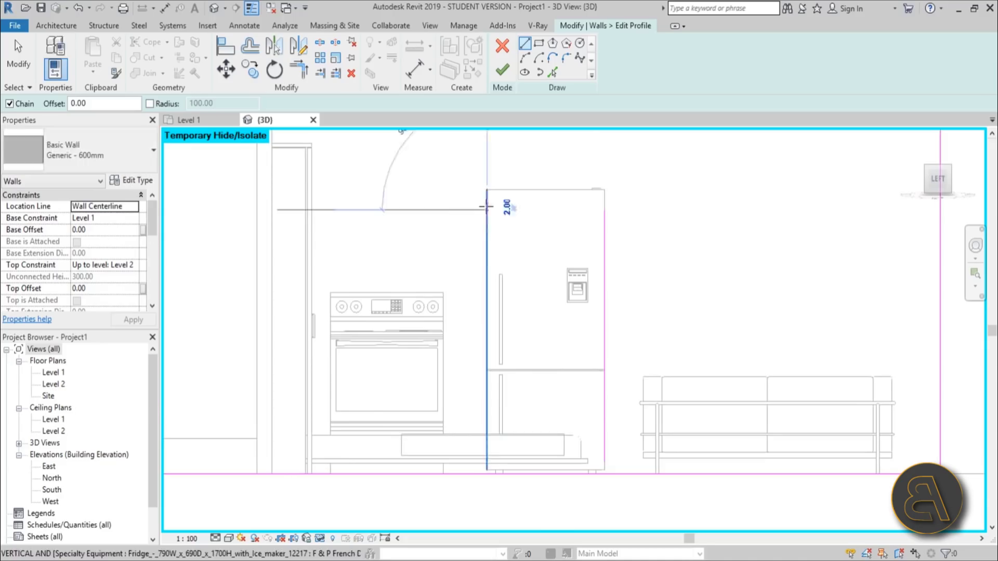
click(487, 421)
- Sketch vertical profile lines along both sides of the stove
scroll(444, 317, up, 3)
click(445, 430)
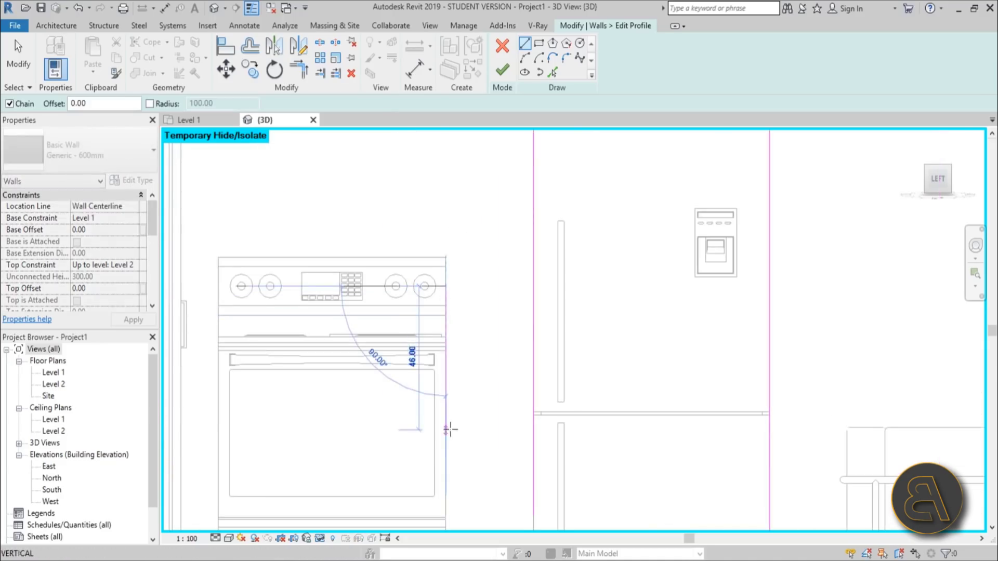
click(445, 267)
click(218, 266)
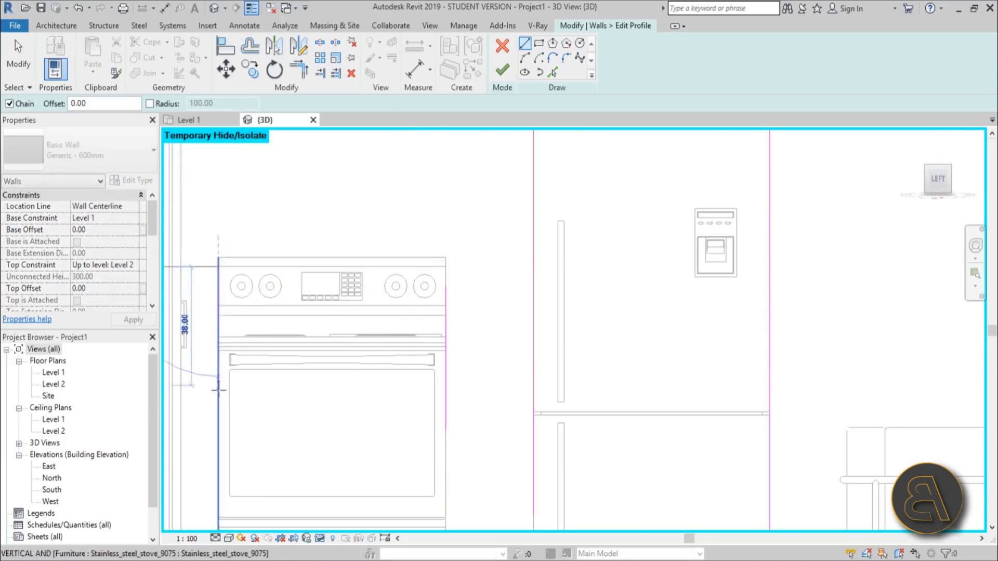
click(217, 457)
key(Escape)
key(Escape)
- Sketch a line north from the refrigerator's top, 86 cm down short of the north wall, and 168 cm back to the stove
scroll(480, 359, down, 3)
scroll(482, 359, down, 3)
scroll(494, 359, up, 4)
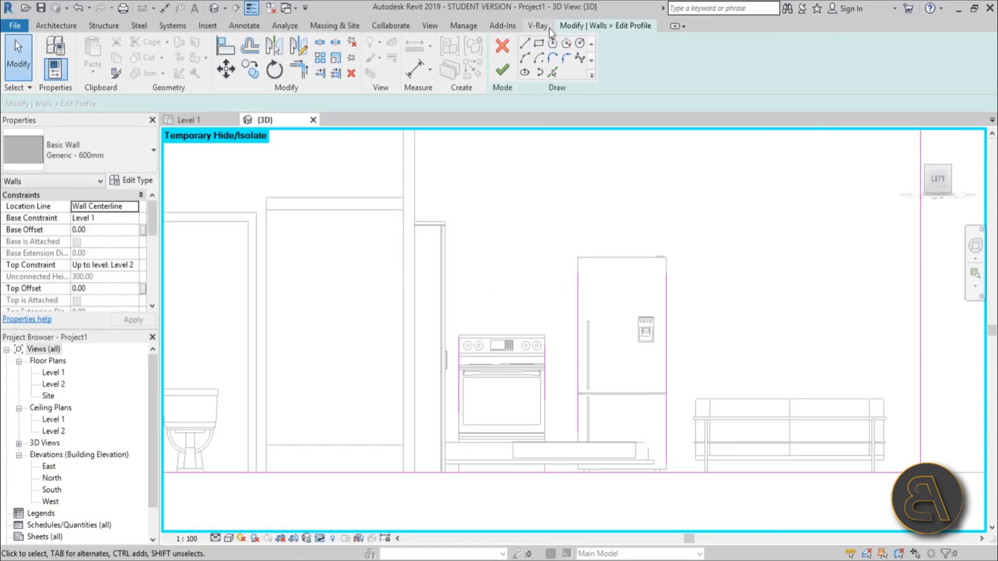
click(525, 44)
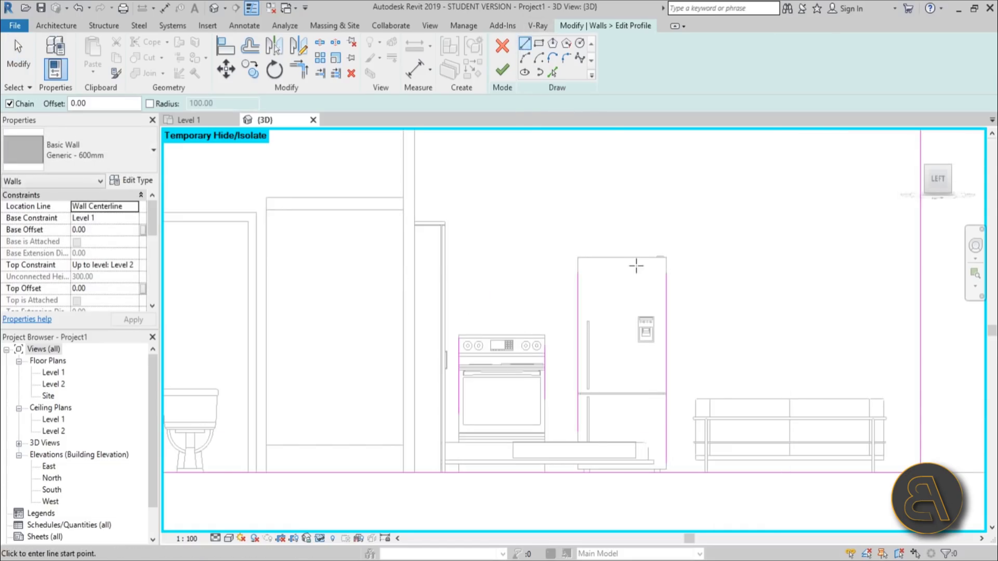
click(665, 258)
scroll(343, 257, down, 1)
middle_drag(355, 264, 467, 247)
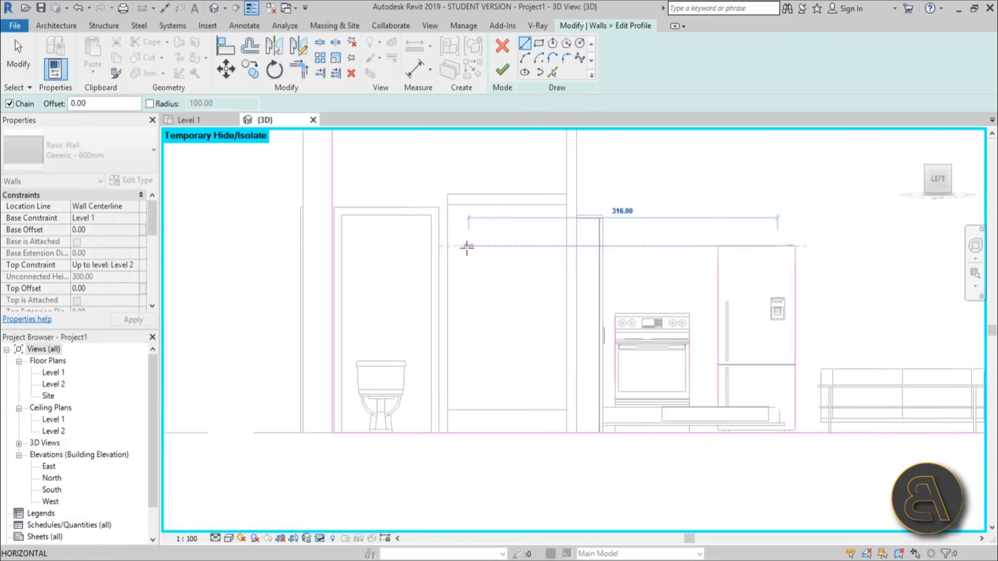
click(461, 246)
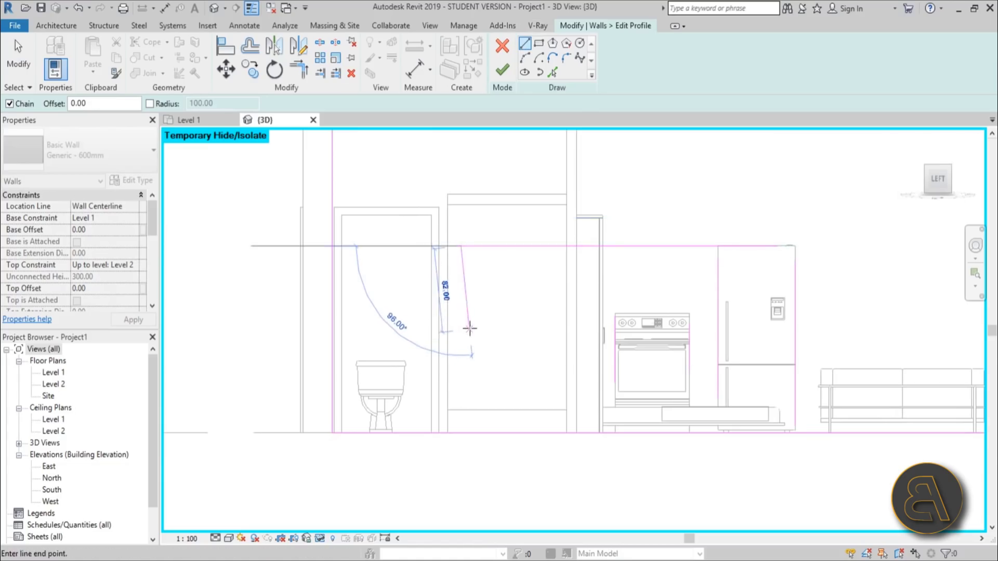
click(461, 334)
click(625, 333)
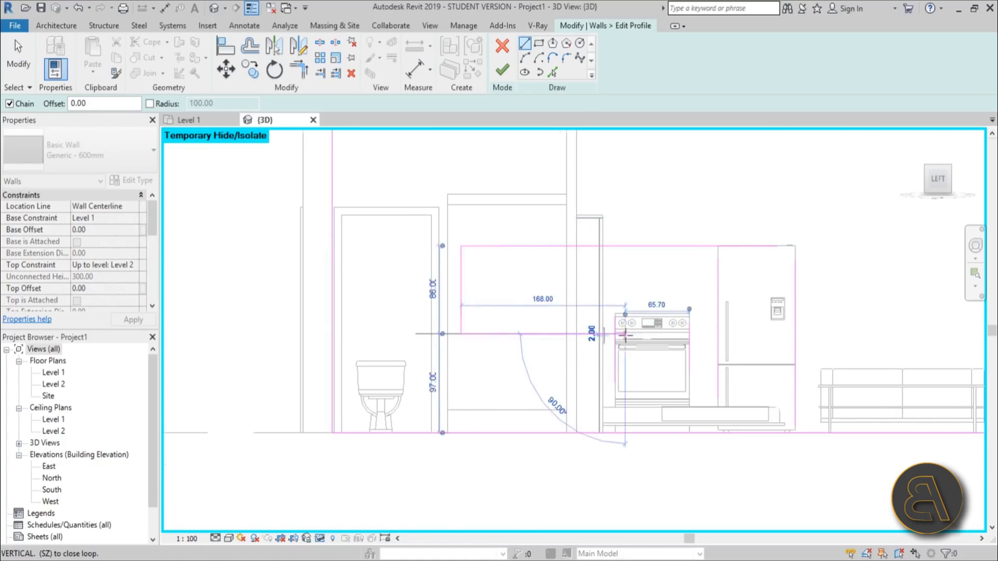
scroll(625, 332, up, 5)
key(Escape)
key(Escape)
- Lower the 168 cm horizontal profile line to the stove's cooktop edge, about 88 cm above the floor
click(597, 330)
drag(601, 311, 597, 383)
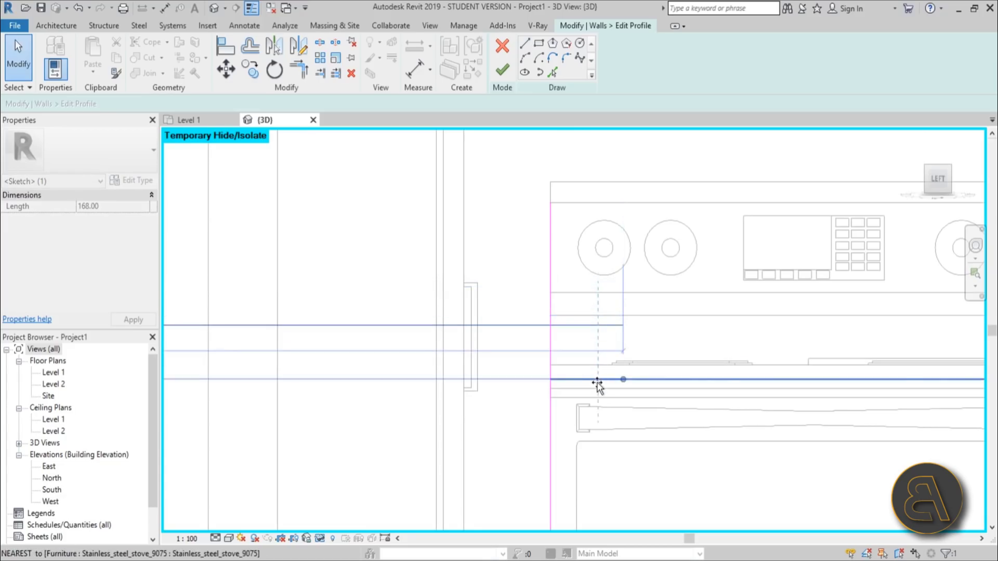
scroll(499, 334, down, 3)
scroll(615, 341, up, 4)
click(615, 341)
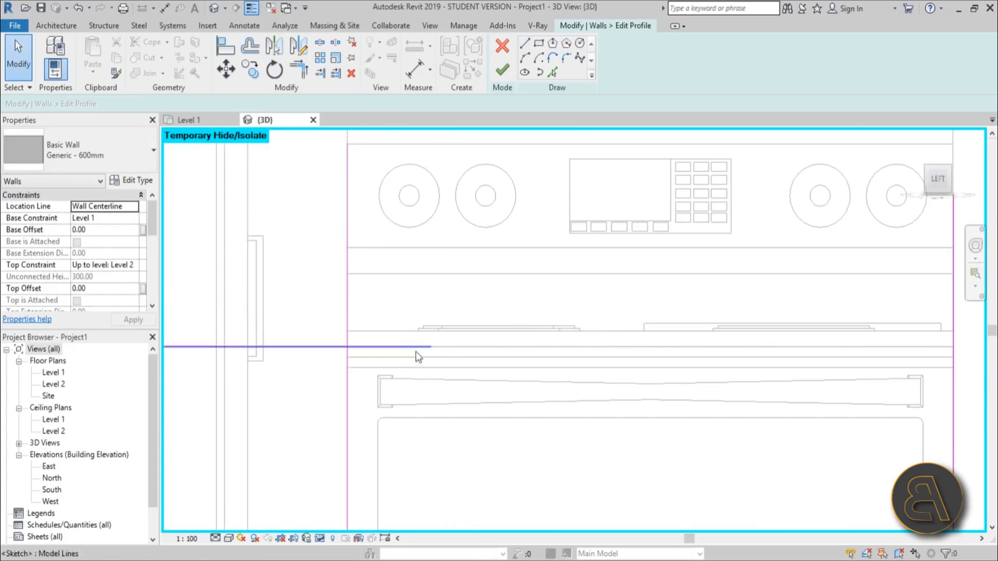
mouse_move(415, 349)
mouse_down()
mouse_move(407, 367)
mouse_move(561, 354)
mouse_up()
scroll(565, 350, down, 3)
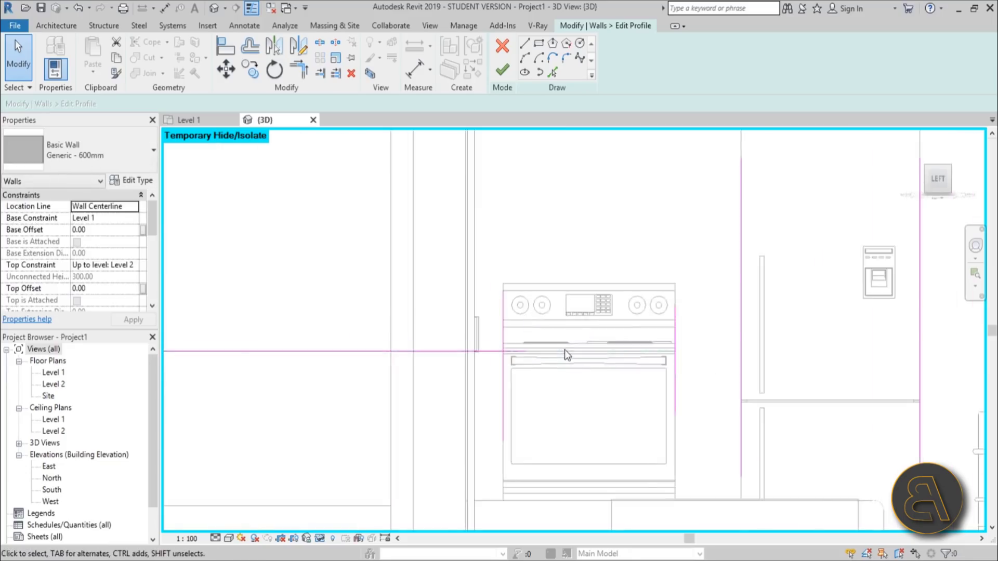
- Extend the lowered horizontal line southward past the stove to the refrigerator's north side
scroll(516, 385, up, 5)
click(555, 349)
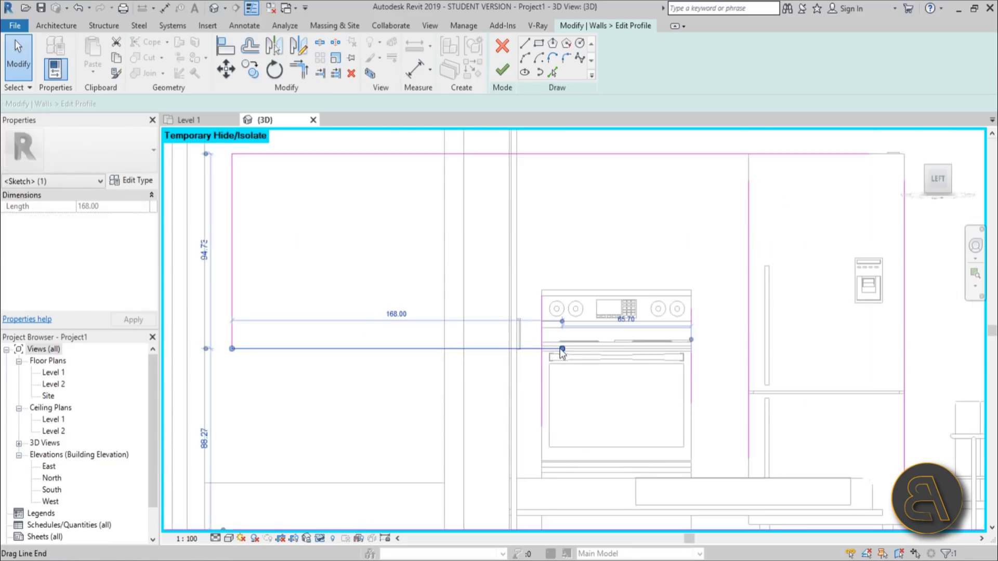
mouse_move(560, 349)
mouse_down()
mouse_move(758, 349)
mouse_move(748, 349)
mouse_up()
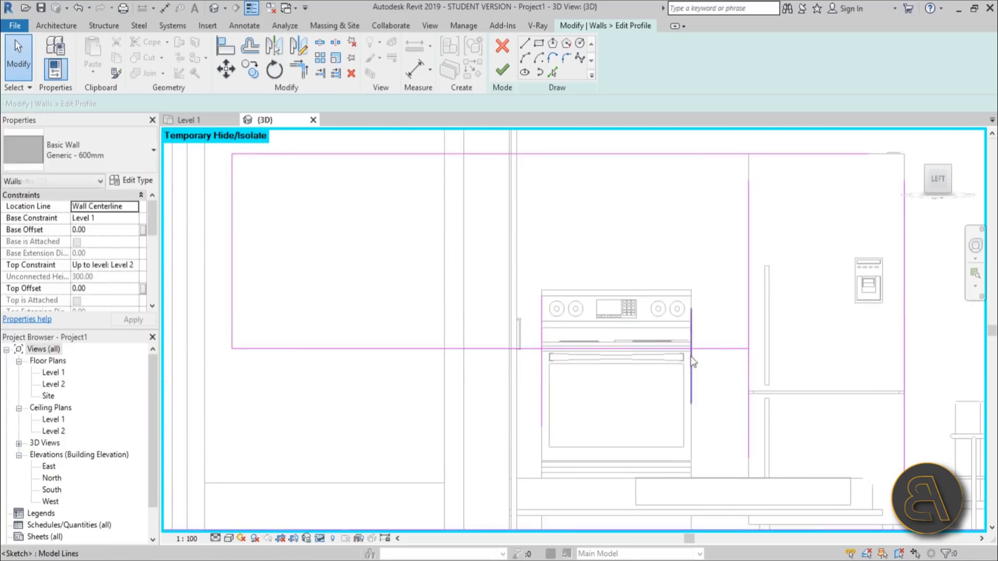
- Trim/Extend the top line to the refrigerator's south-side line and the cooktop-level line to its north-side line, forming corners
scroll(610, 317, down, 4)
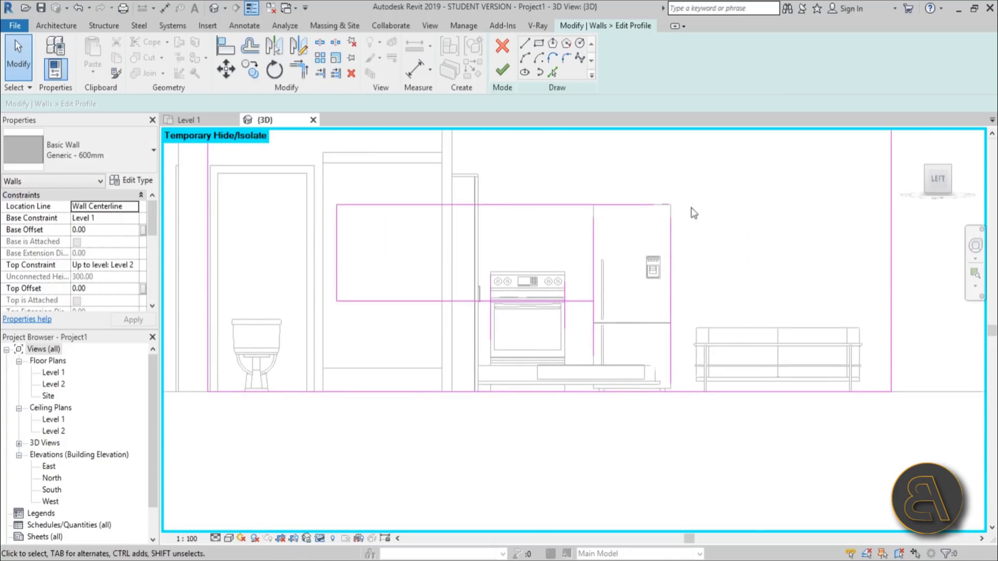
scroll(570, 325, down, 1)
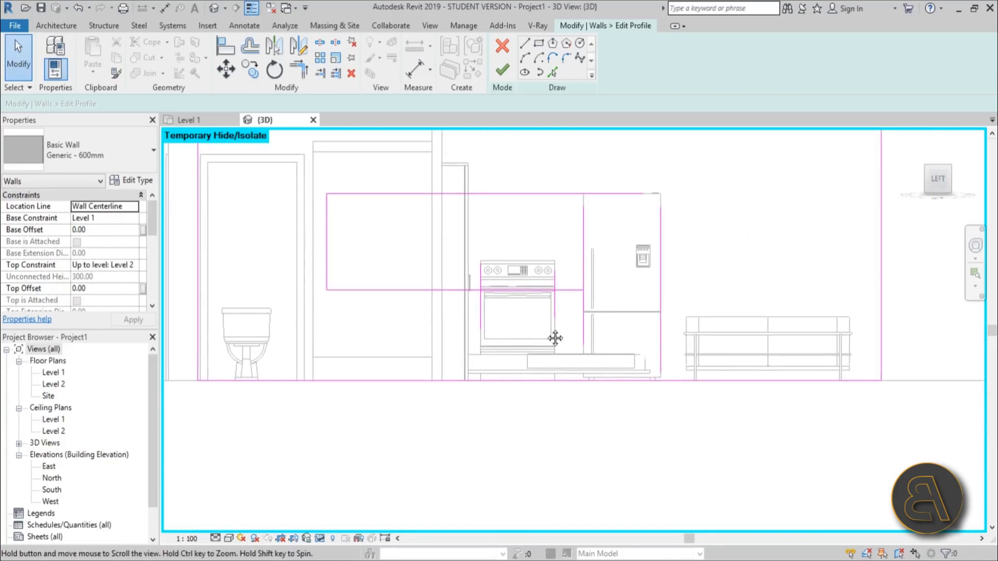
scroll(552, 339, up, 1)
middle_drag(519, 331, 510, 325)
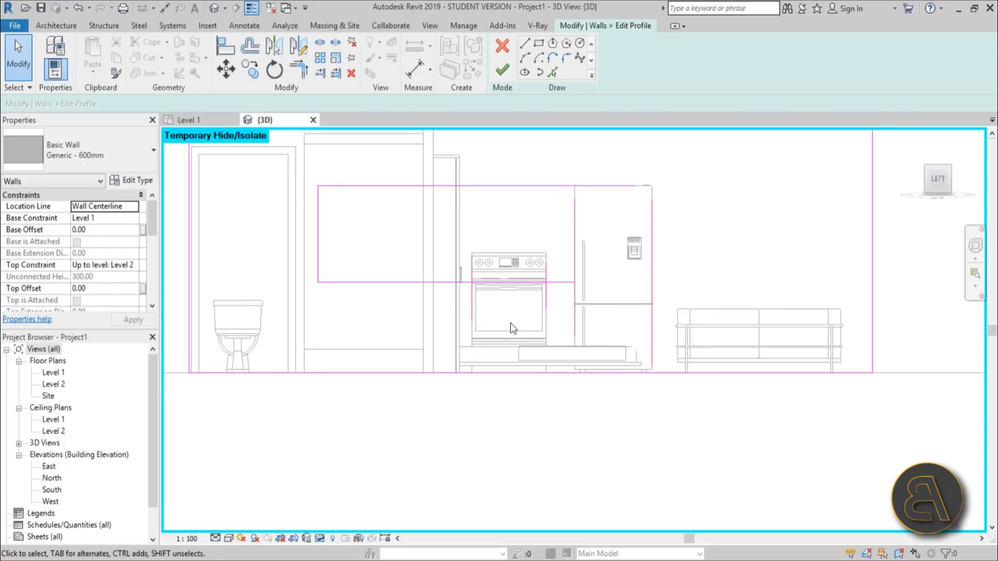
key(t)
key(r)
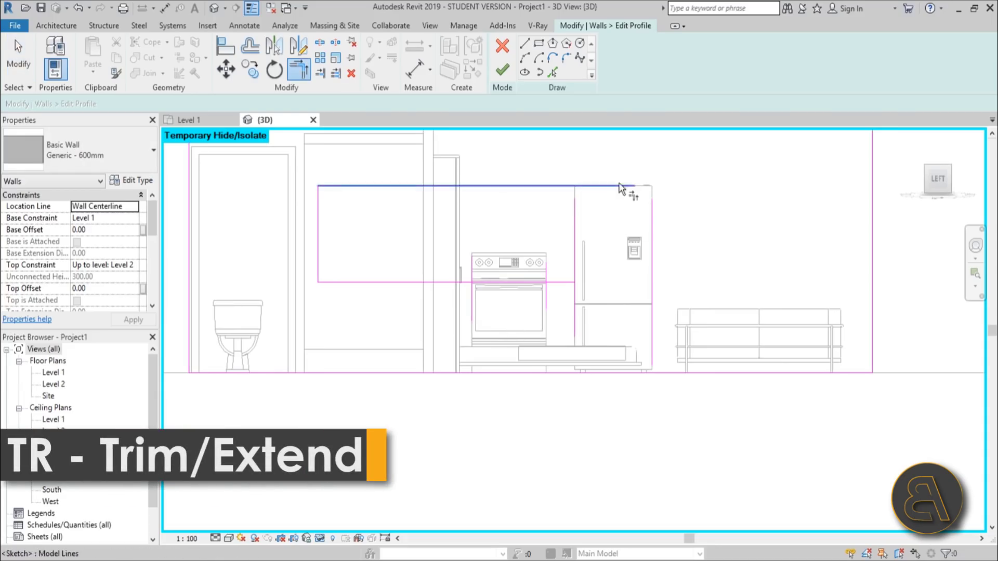
click(619, 185)
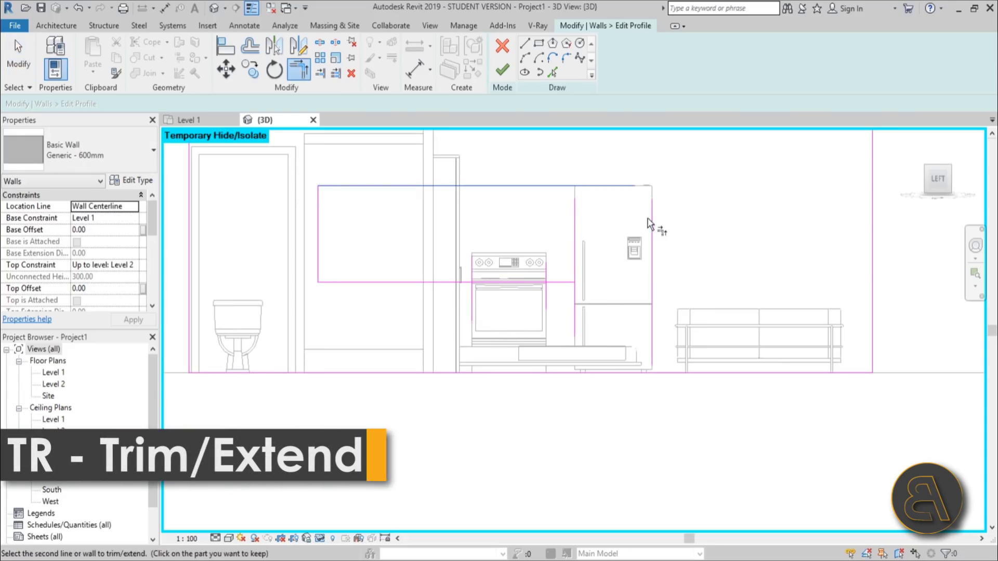
click(571, 283)
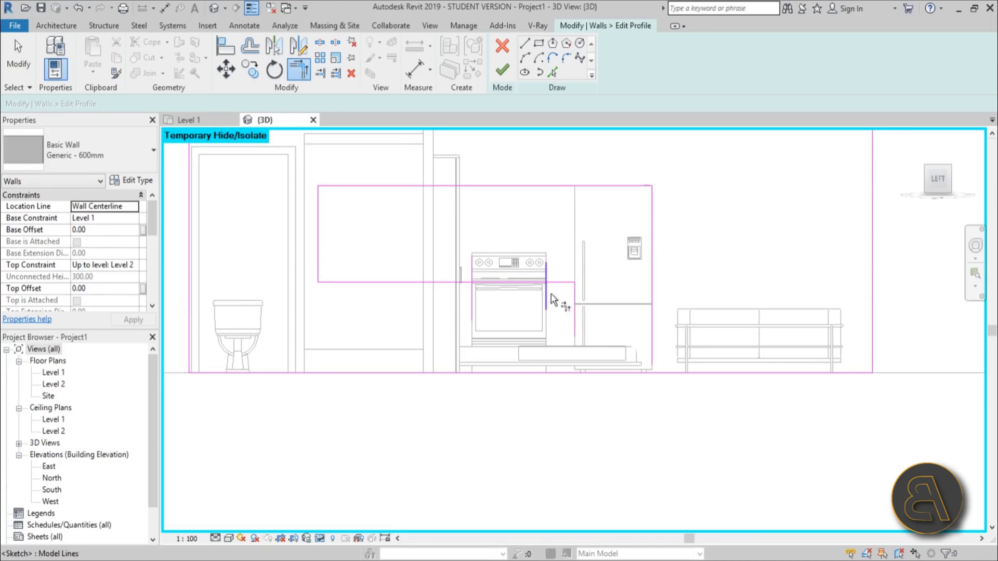
scroll(550, 292, up, 2)
key(Escape)
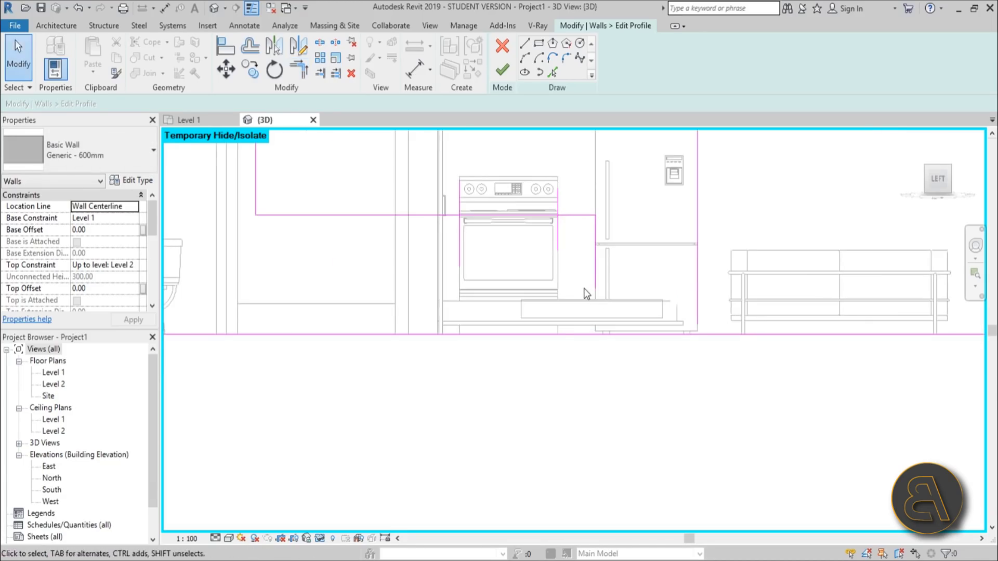
- Split the cooktop-level line within the stove's width and the floor line between the stove and the refrigerator
key(s)
key(l)
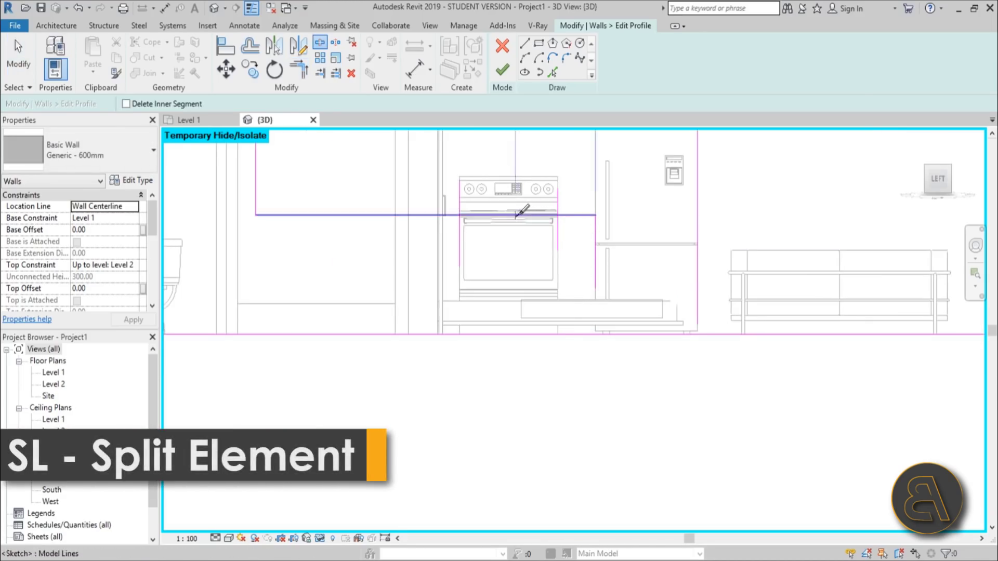
click(515, 215)
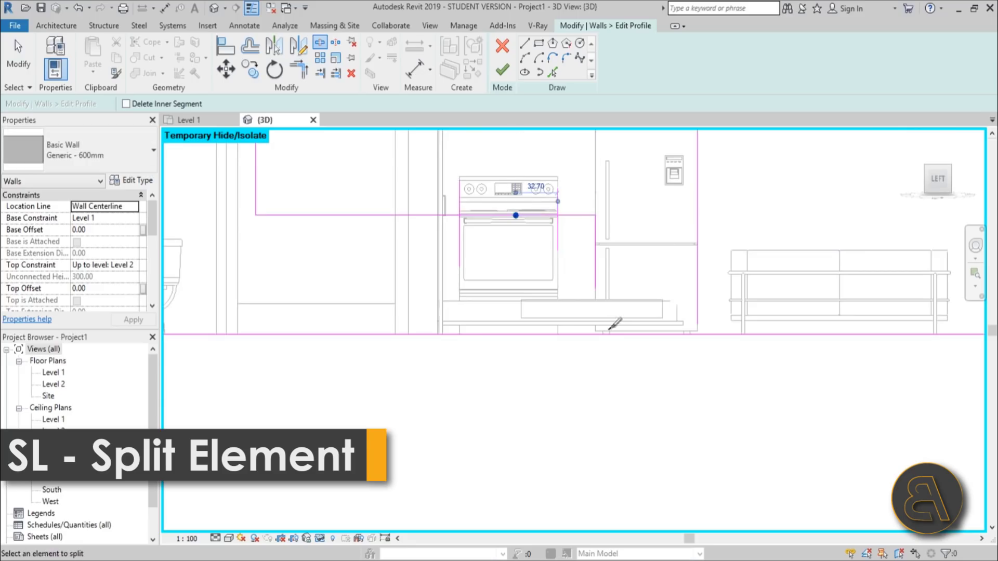
click(581, 335)
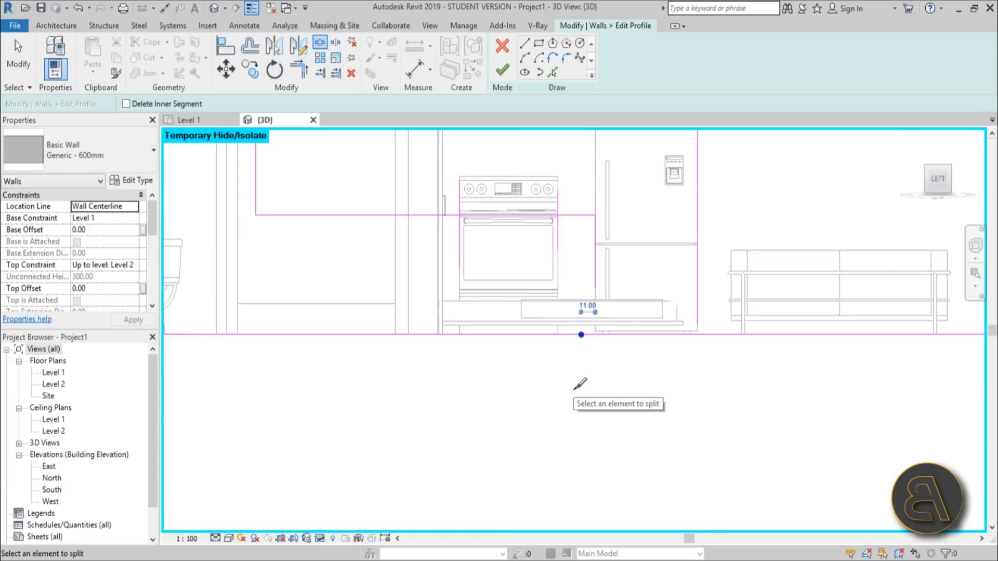
key(Escape)
- Shorten the two floor segments, ending the southern one beneath the refrigerator and the northern one at the stove's north side
click(575, 335)
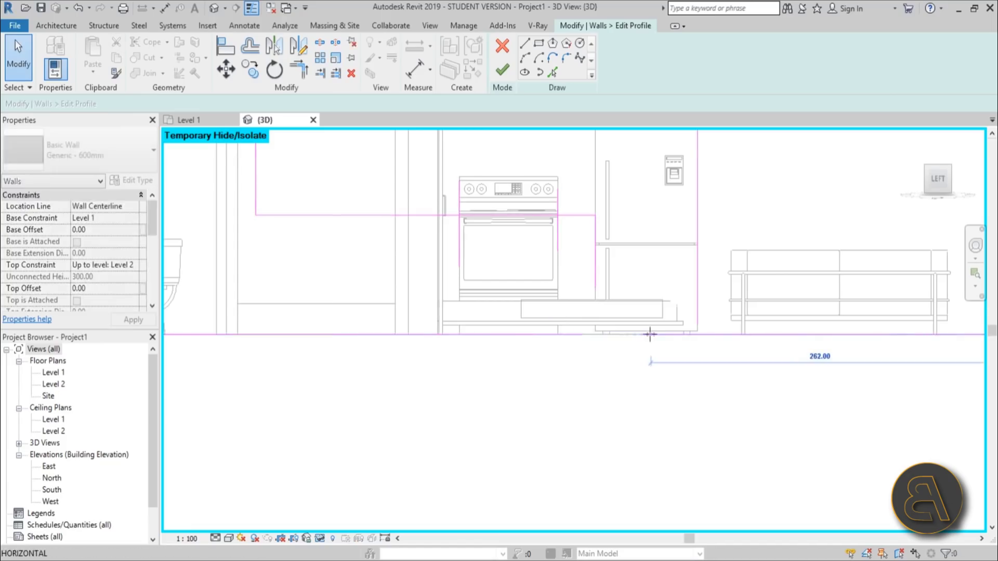
click(579, 336)
click(578, 340)
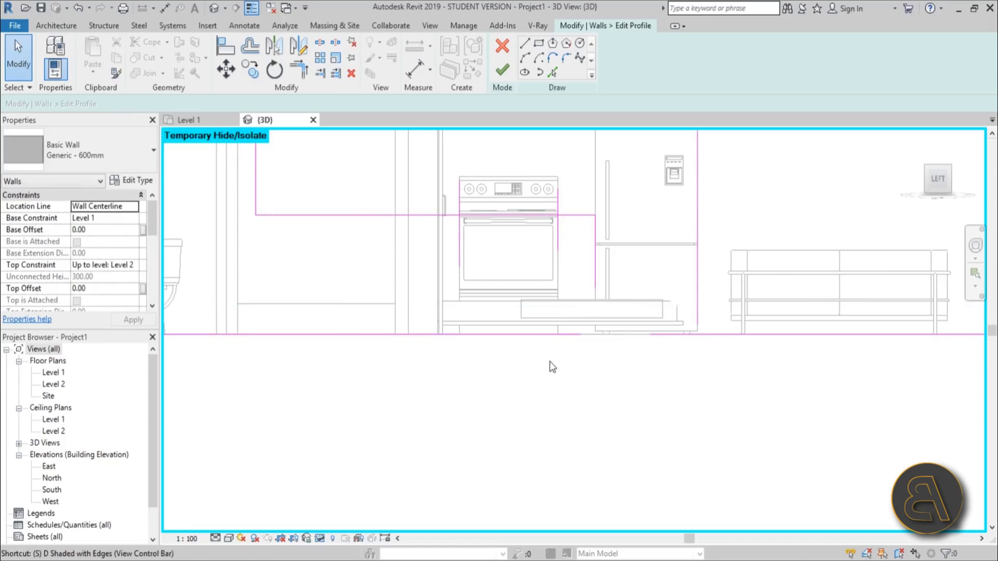
click(581, 335)
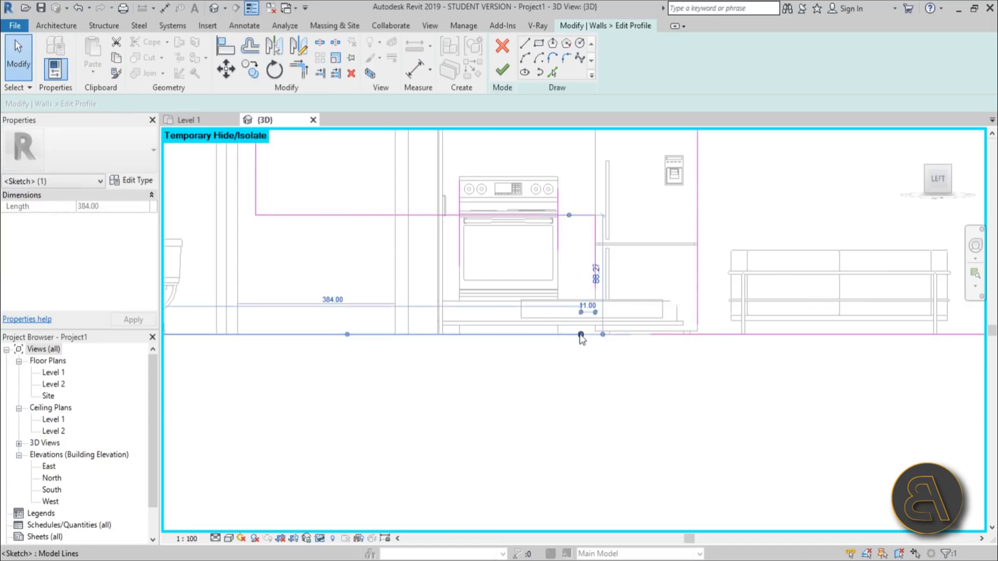
drag(581, 334, 459, 332)
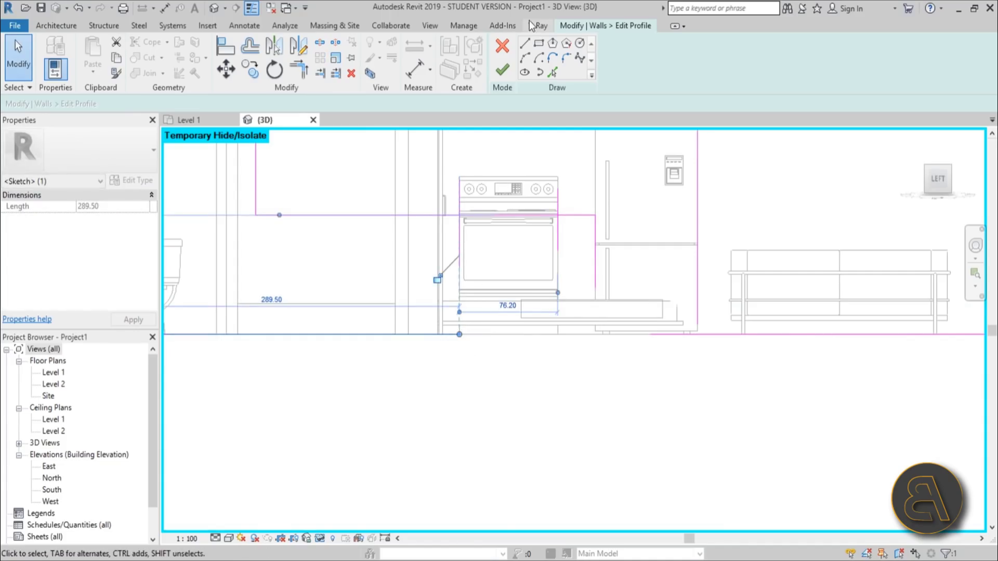
- Sketch a short floor-level line in the gap between the stove and the refrigerator
click(524, 43)
click(549, 335)
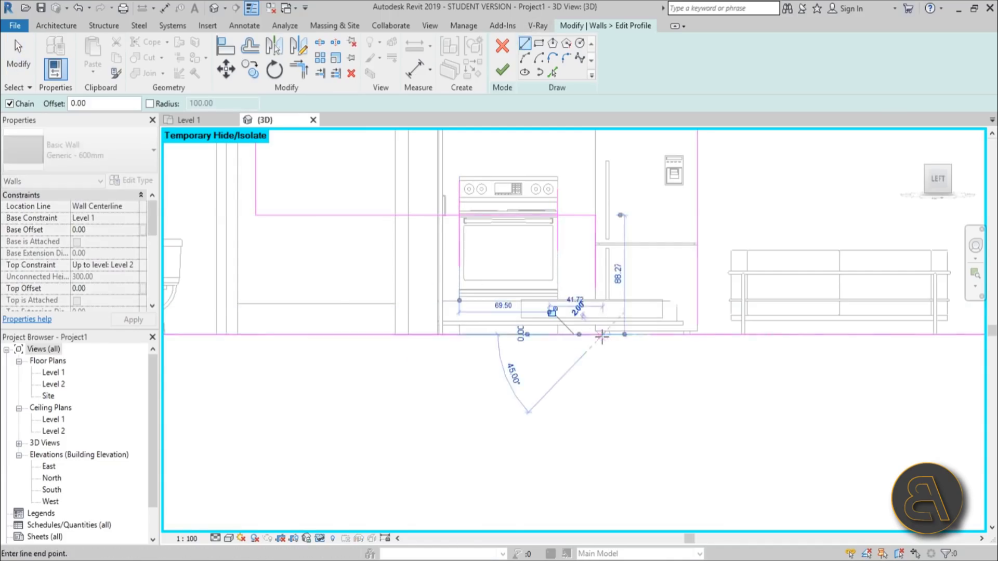
key(Escape)
key(Escape)
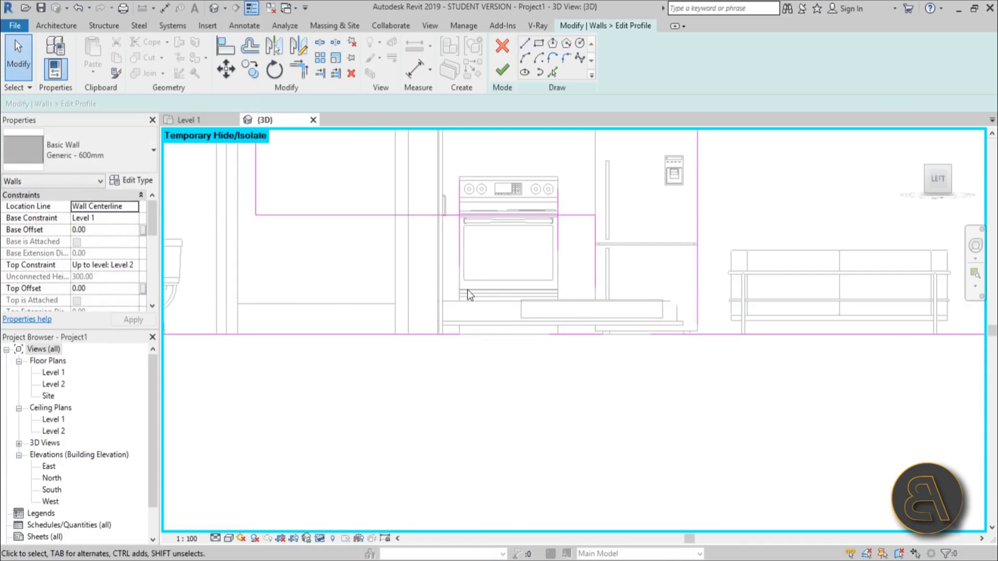
- Trim/Extend the vertical lines beside the stove and refrigerator to the cooktop-level and floor lines, forming clean corners
key(t)
key(r)
click(460, 245)
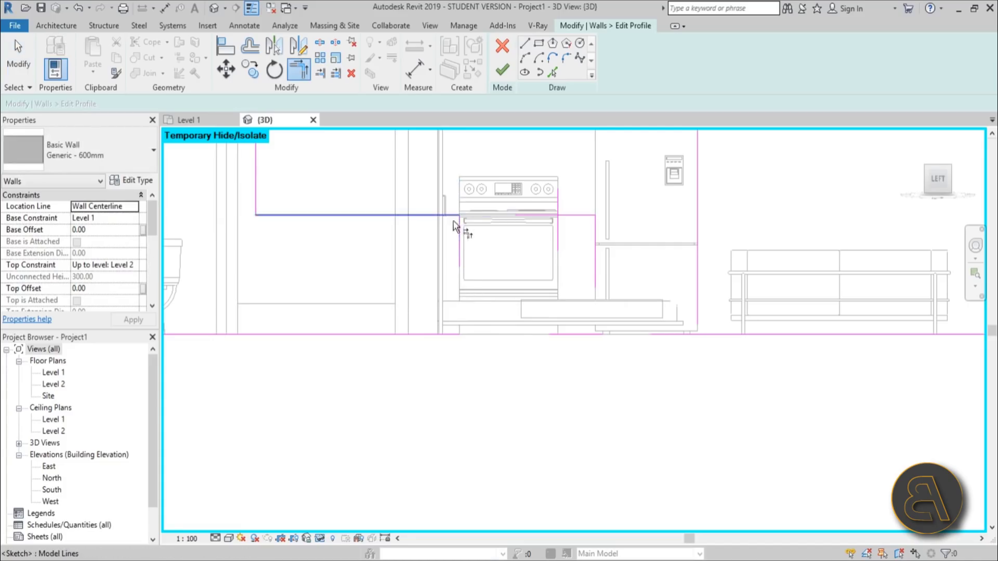
click(419, 334)
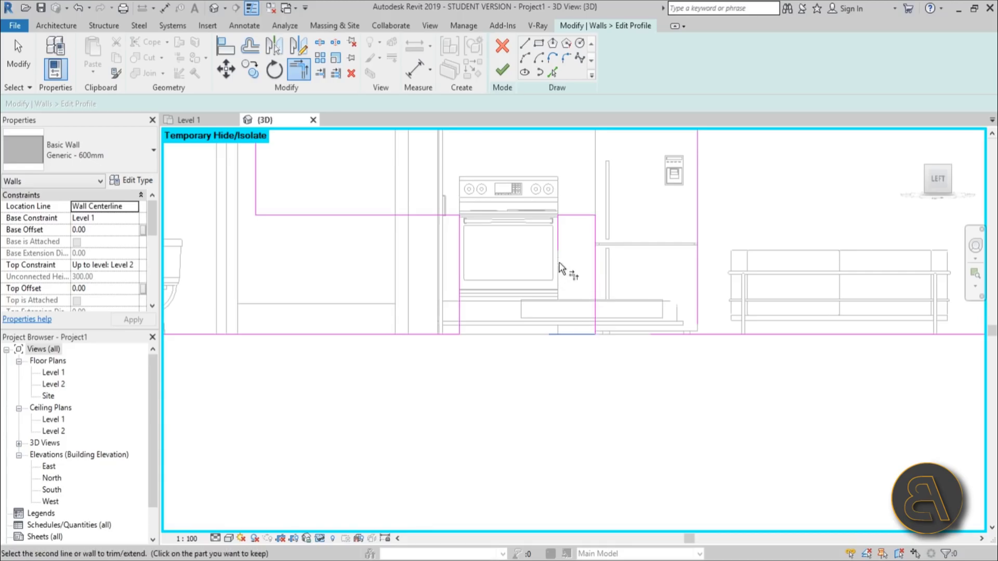
scroll(557, 253, down, 3)
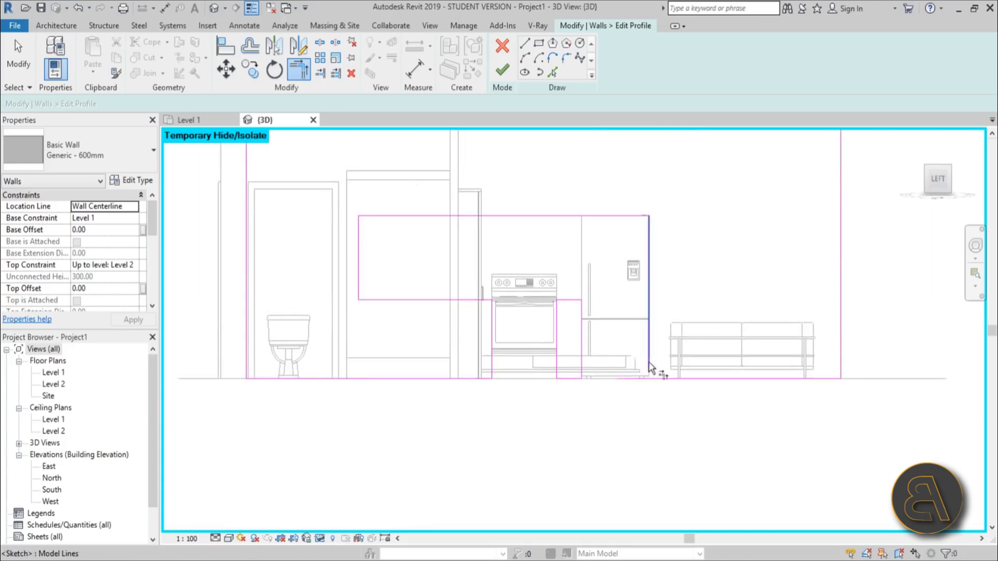
key(Escape)
key(Escape)
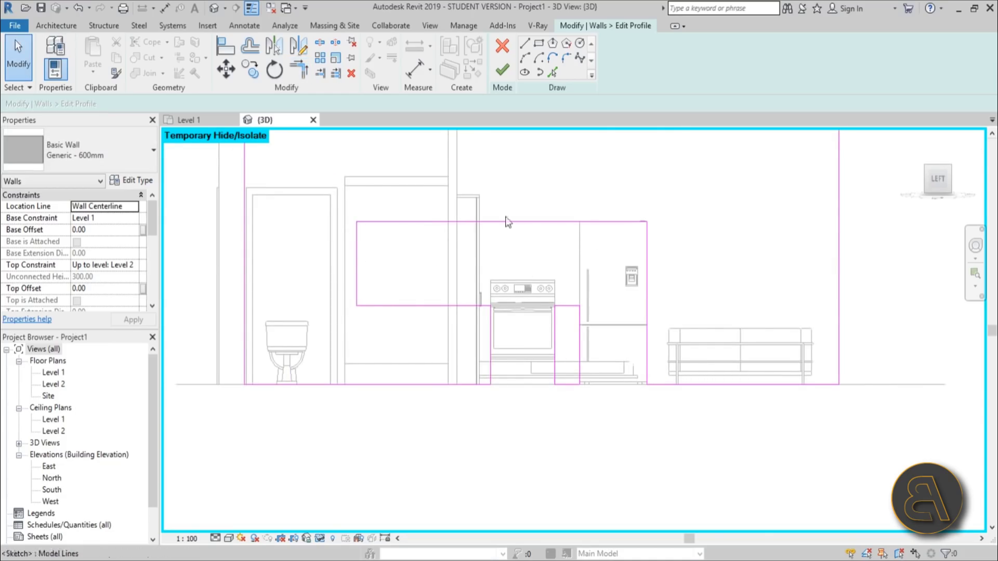
- Sketch a rectangle about 184 by 158 cm above the sofa, with its top level with the refrigerator's top
middle_drag(576, 346, 458, 341)
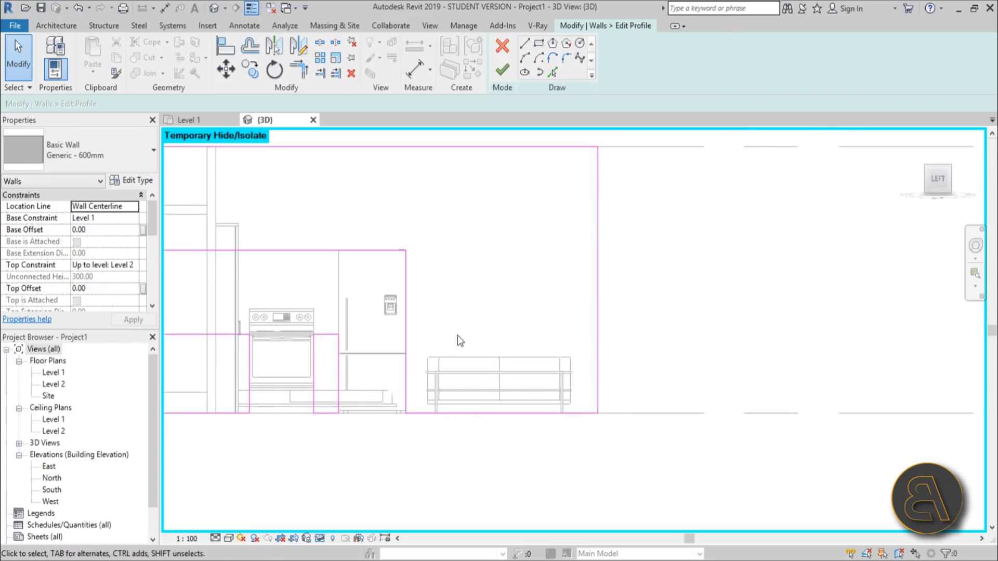
click(538, 43)
scroll(447, 375, up, 2)
click(415, 396)
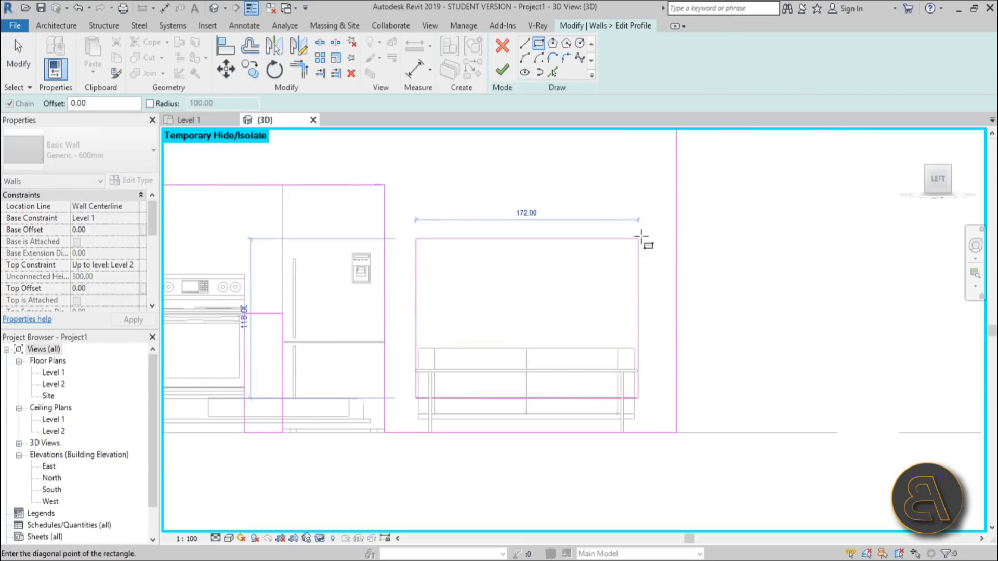
click(654, 186)
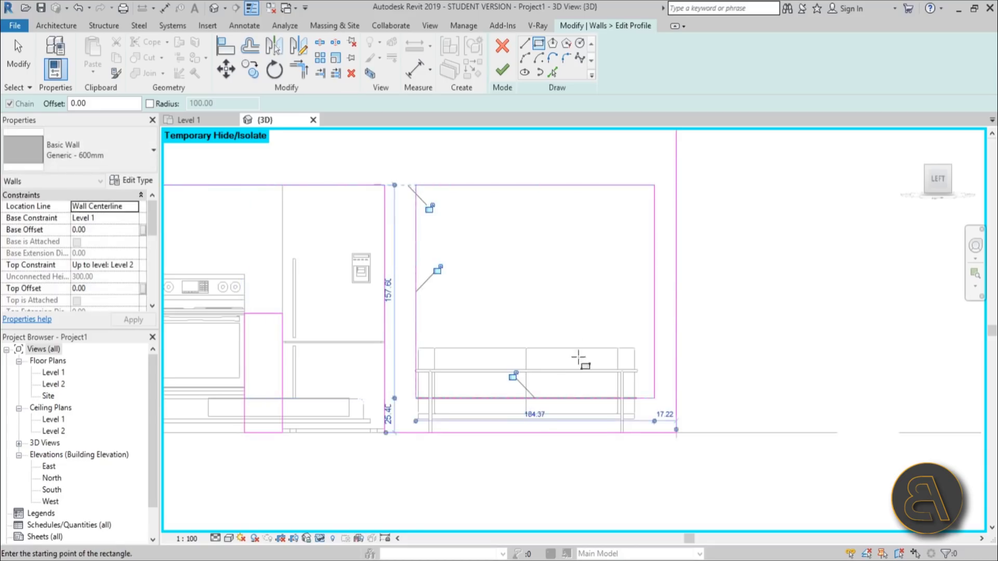
key(Escape)
key(Escape)
- Raise the rectangle's lower edge to make it 143 cm high and nudge its north edge for a width of about 185 cm
click(639, 399)
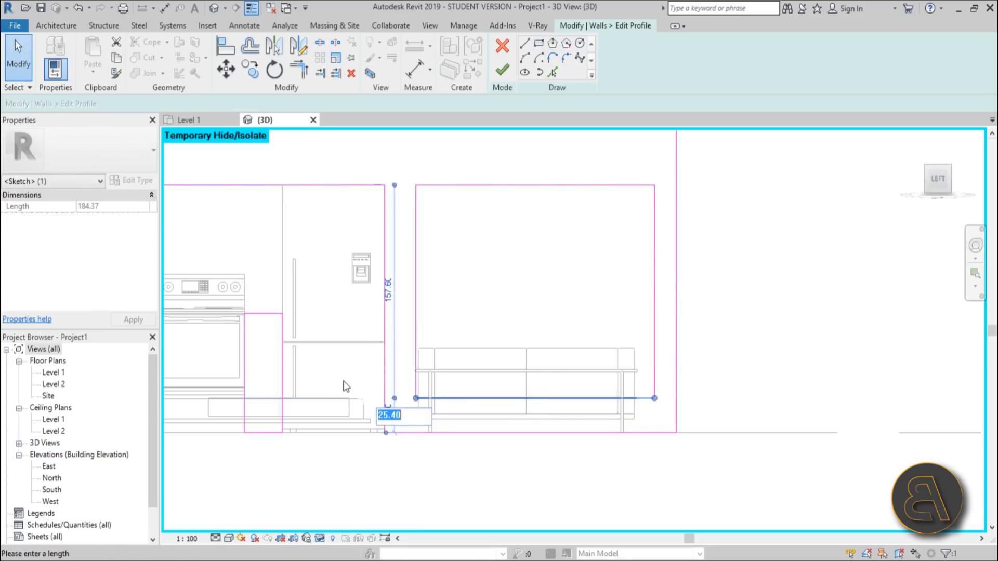
key(Return)
click(343, 384)
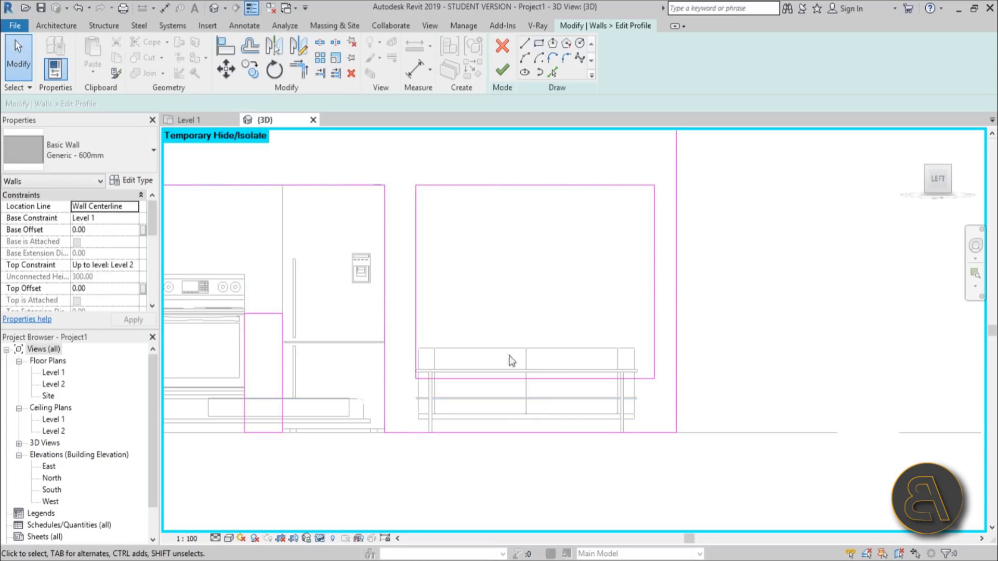
click(415, 333)
drag(416, 328, 416, 326)
click(681, 354)
- Delete the rectangle's south edge and extend its upper and lower lines to the wall profile's south edge
click(655, 339)
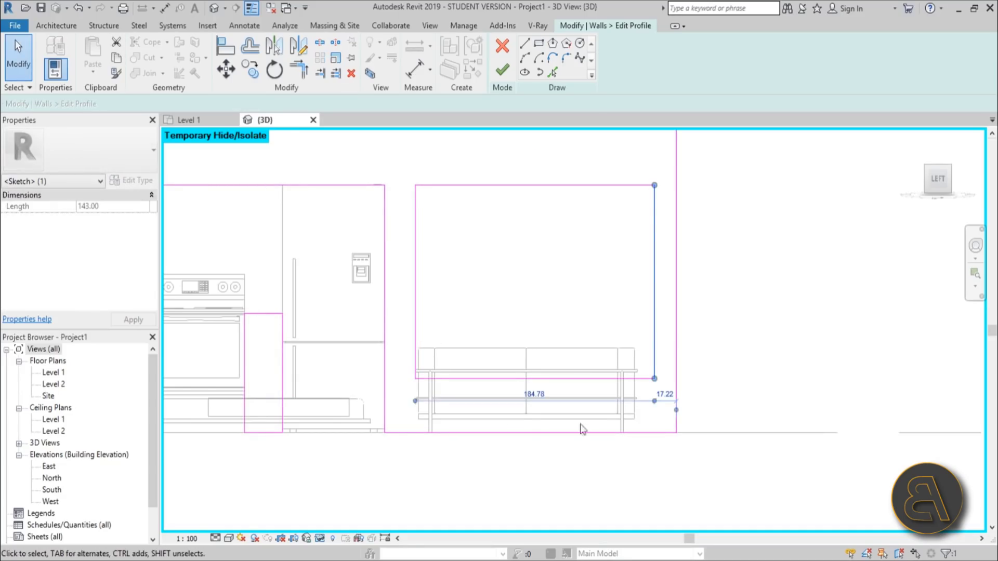
click(626, 325)
click(654, 340)
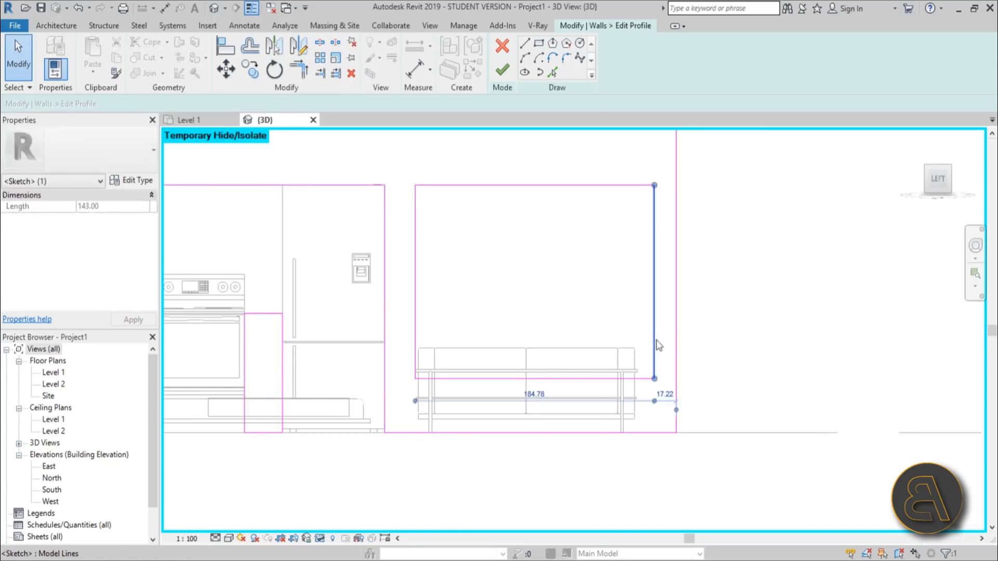
key(Delete)
click(624, 185)
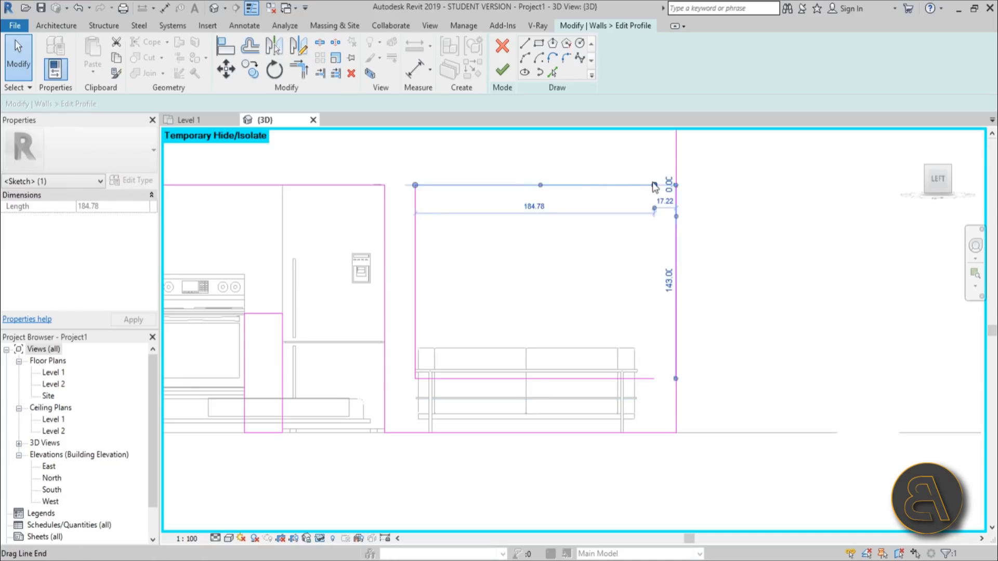
drag(654, 184, 675, 185)
click(643, 378)
drag(654, 378, 675, 378)
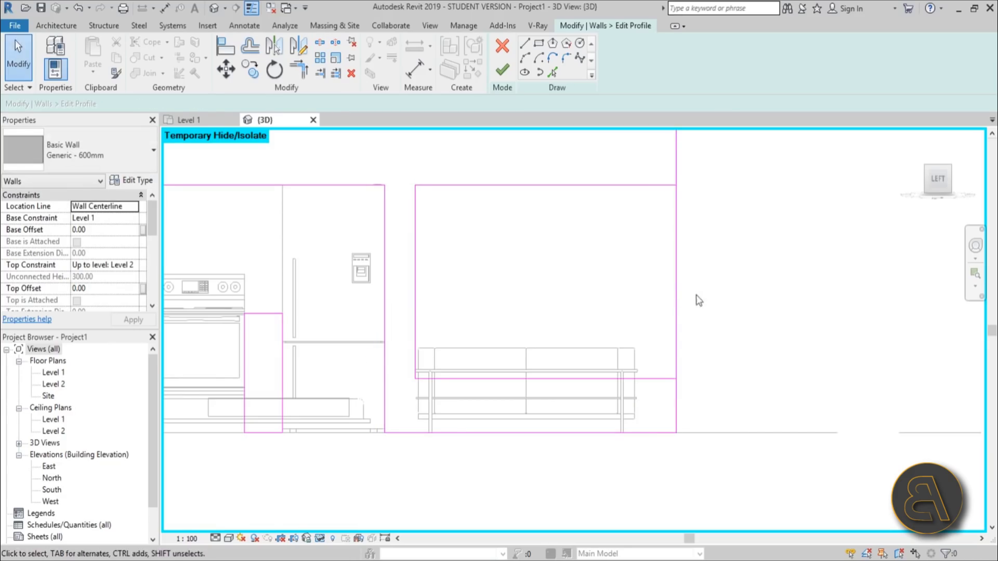
- Trim the wall profile's south edge to the opening's upper and lower lines and finish the profile edit
key(t)
key(r)
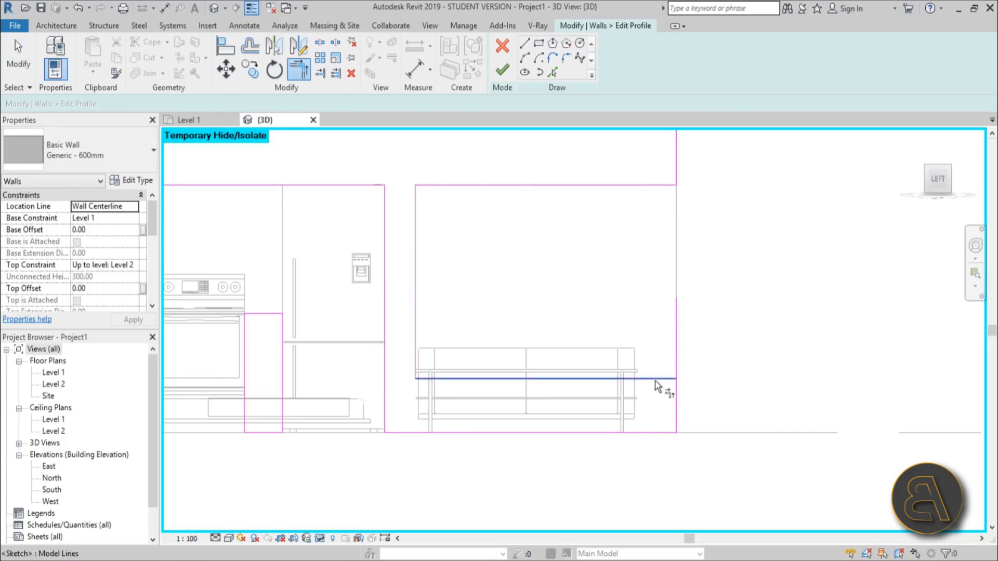
scroll(769, 357, down, 4)
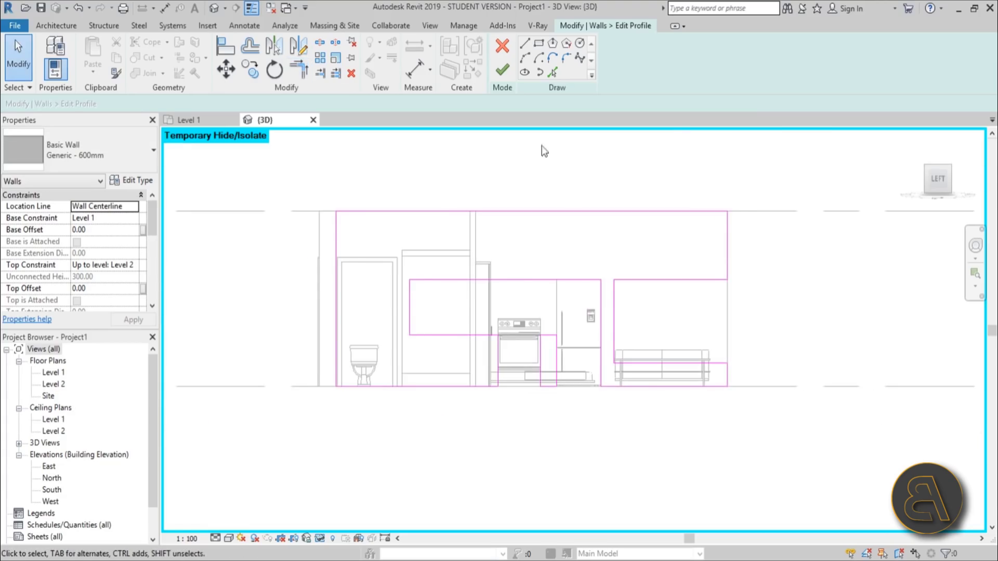
click(503, 73)
key(Escape)
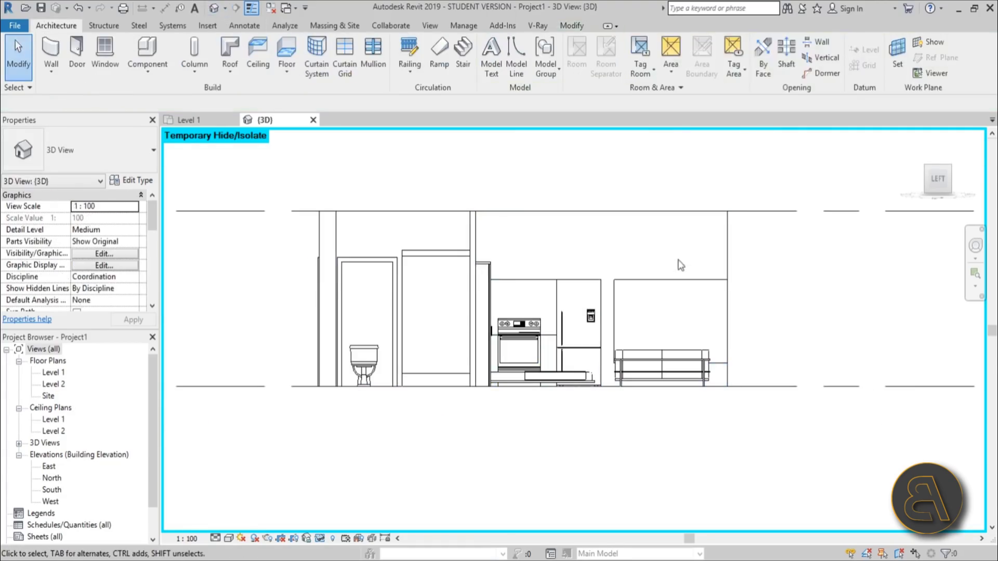
- Examine the reshaped kitchen unit wall in 3D, including the openings around the stove, refrigerator and living area
shift+middle_drag(639, 415, 657, 404)
scroll(598, 436, up, 5)
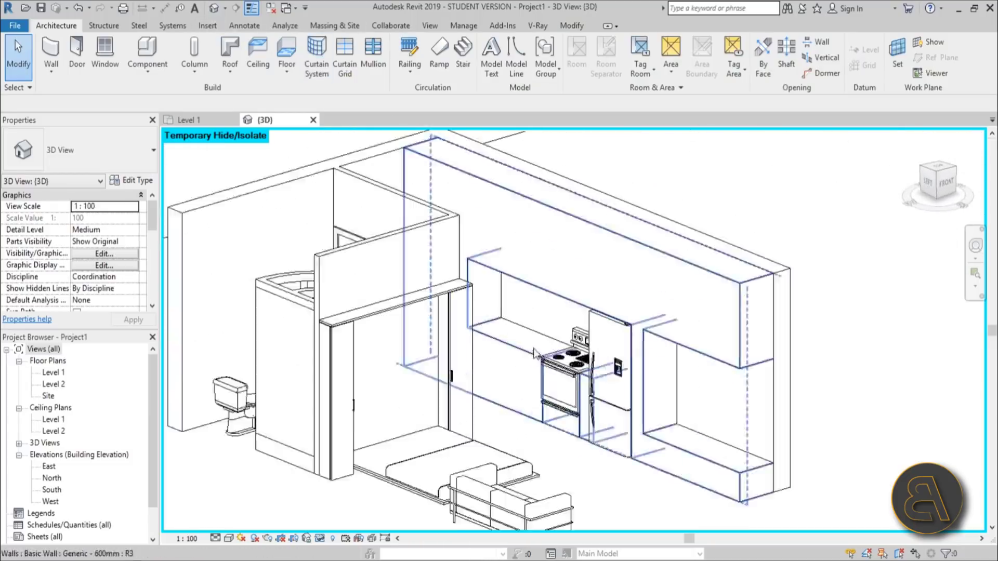
scroll(472, 329, down, 3)
shift+middle_drag(472, 329, 558, 381)
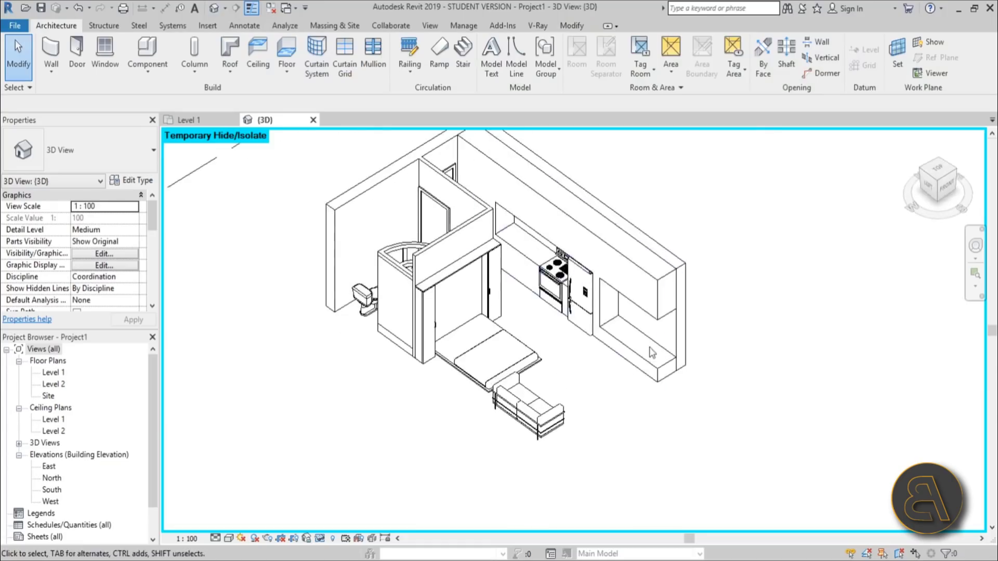
scroll(653, 353, up, 4)
scroll(685, 377, down, 2)
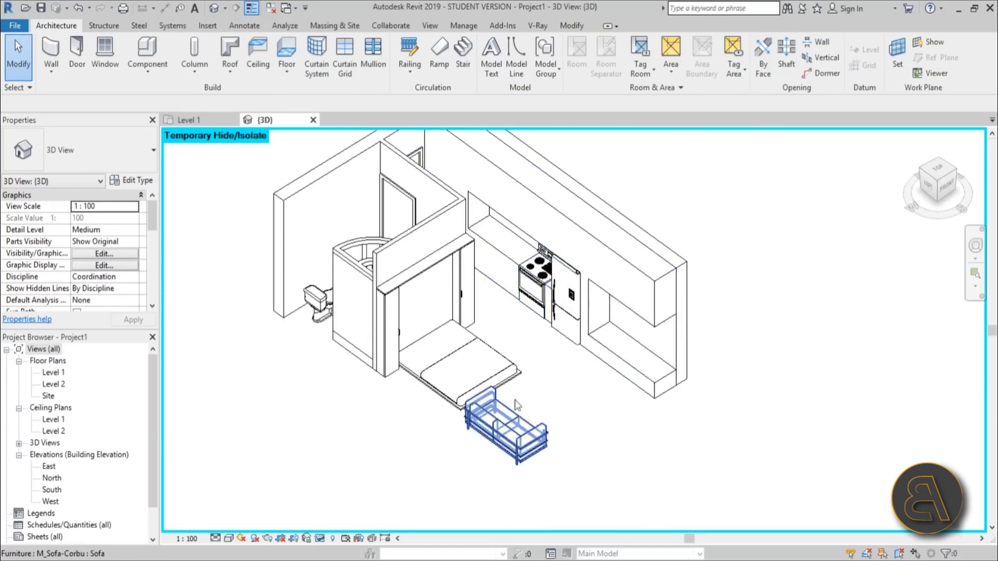
click(499, 379)
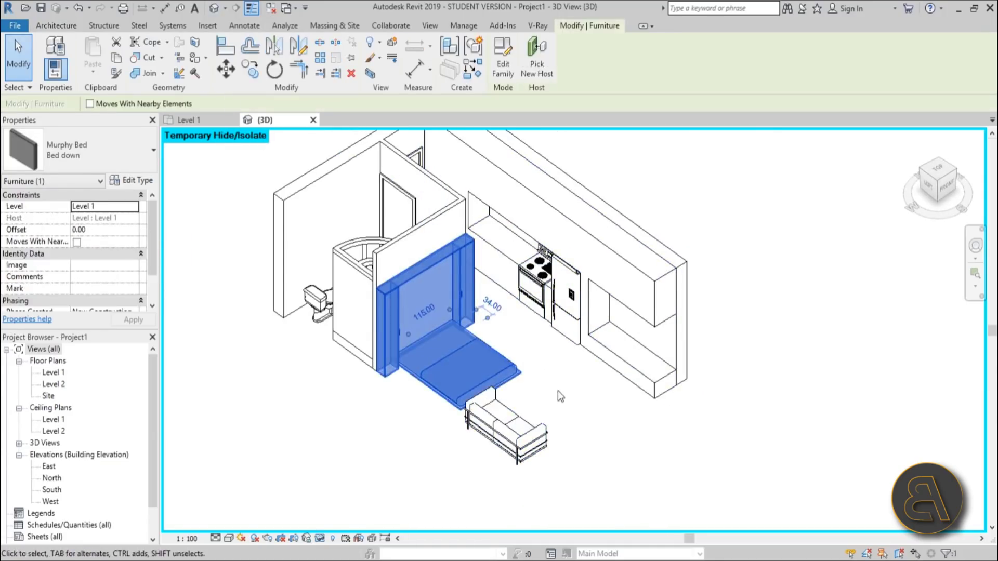
- Open the Level 1 floor plan and choose the Single Small Sink type of Kitchen_Sink_17522 for placement
double_click(55, 372)
scroll(470, 207, up, 5)
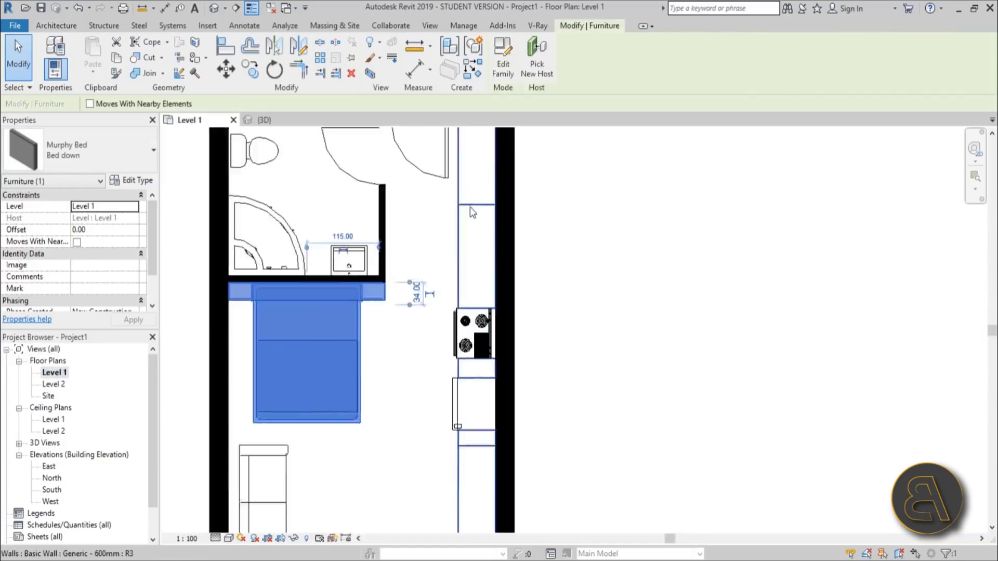
key(Escape)
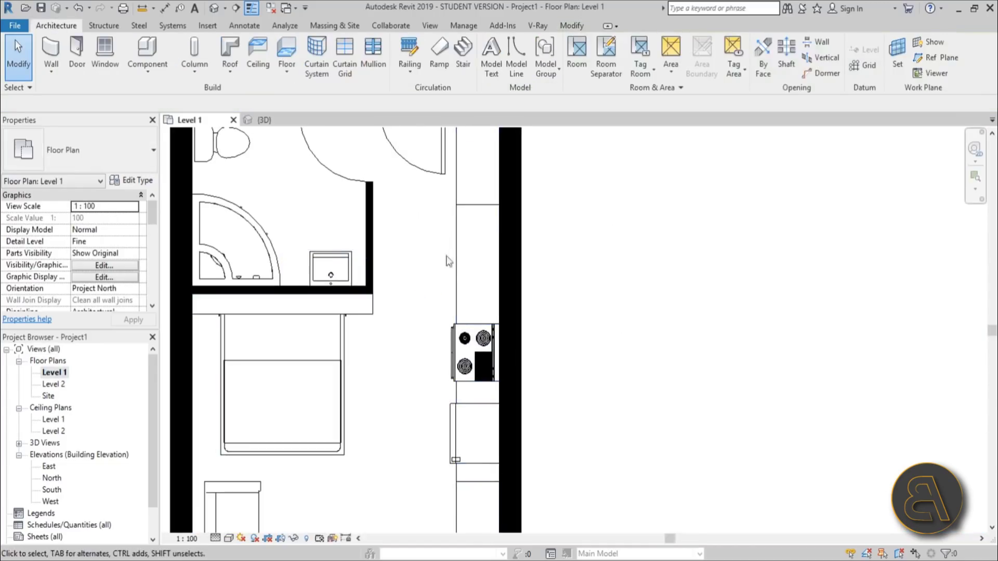
click(148, 60)
click(110, 157)
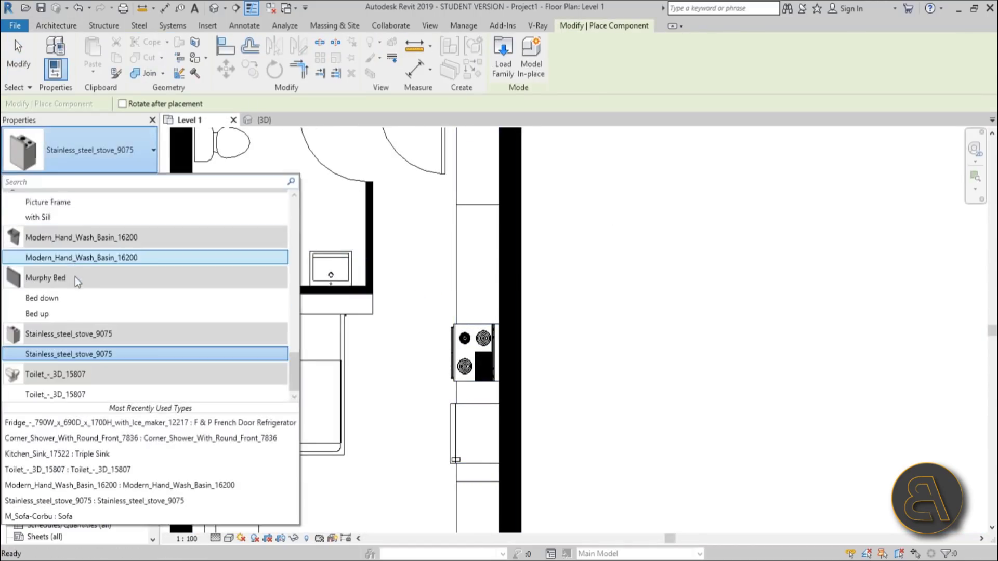
scroll(75, 287, up, 8)
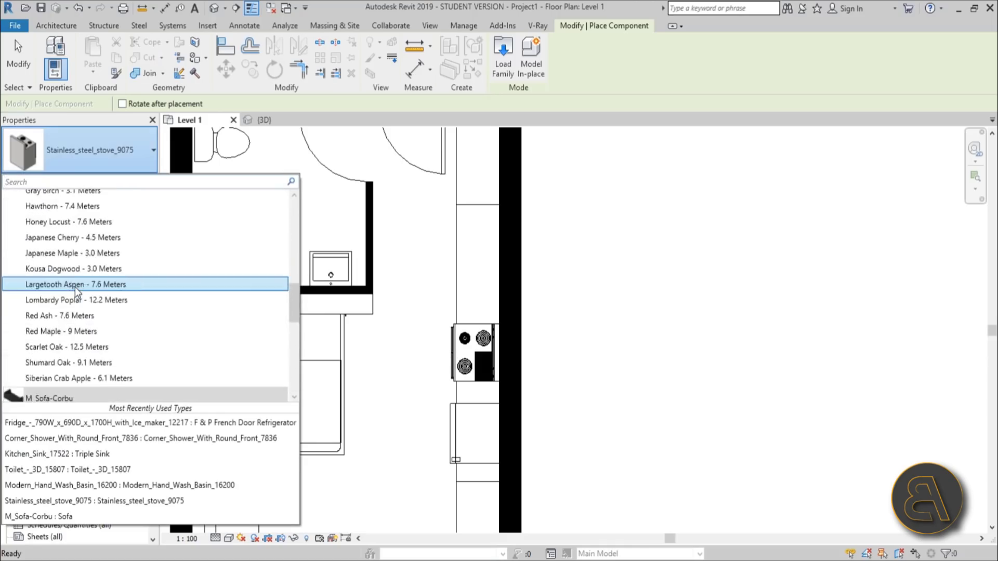
scroll(75, 286, up, 10)
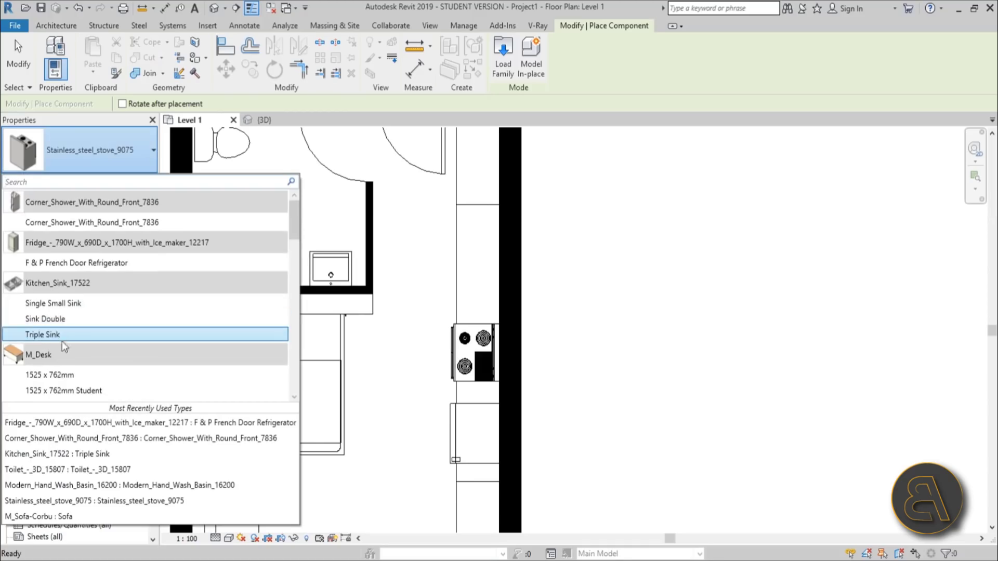
click(53, 305)
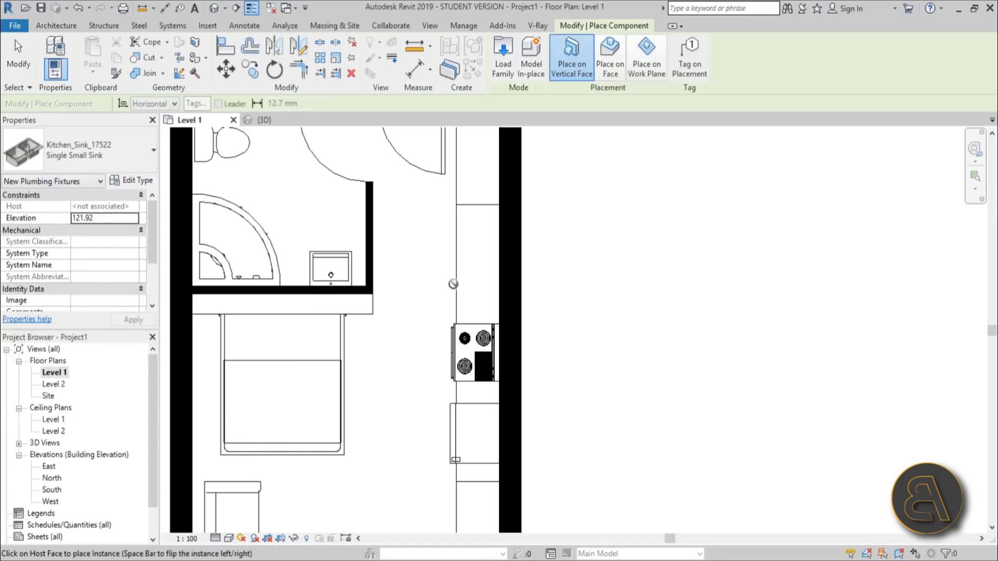
scroll(467, 272, up, 2)
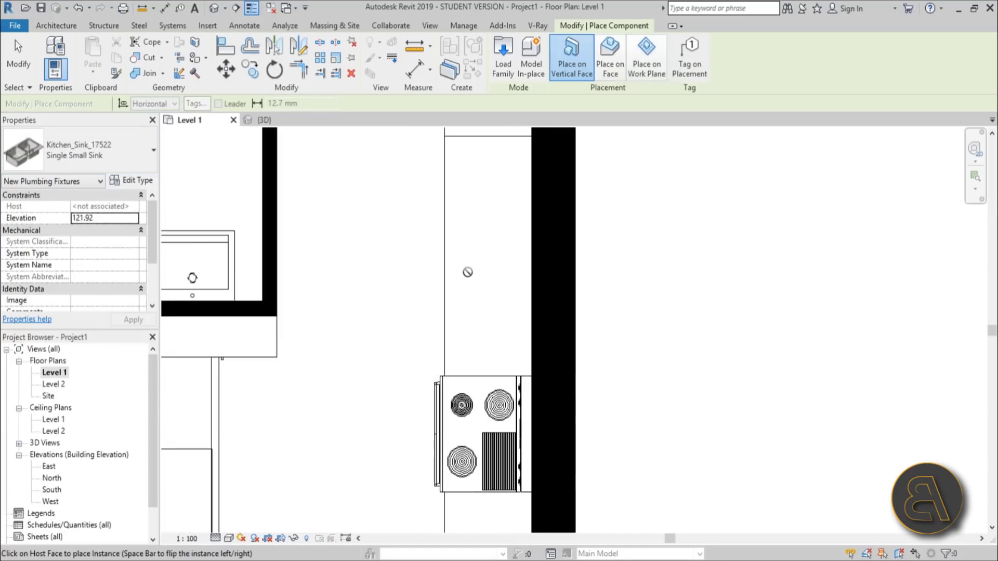
- Switch to the Sink Double type and place it on the counter's face north of the stove, with its faucet toward the wall
click(617, 76)
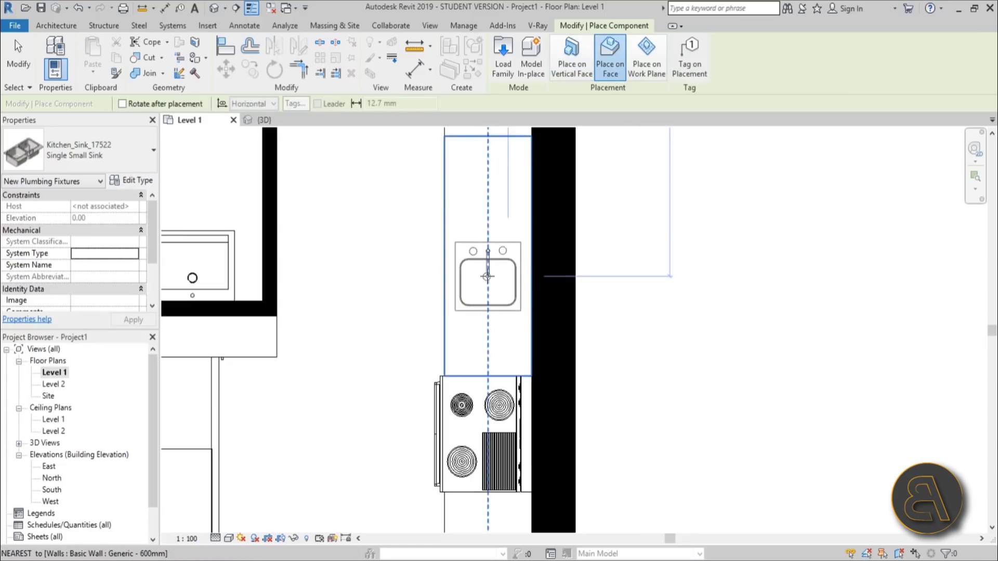
key(space)
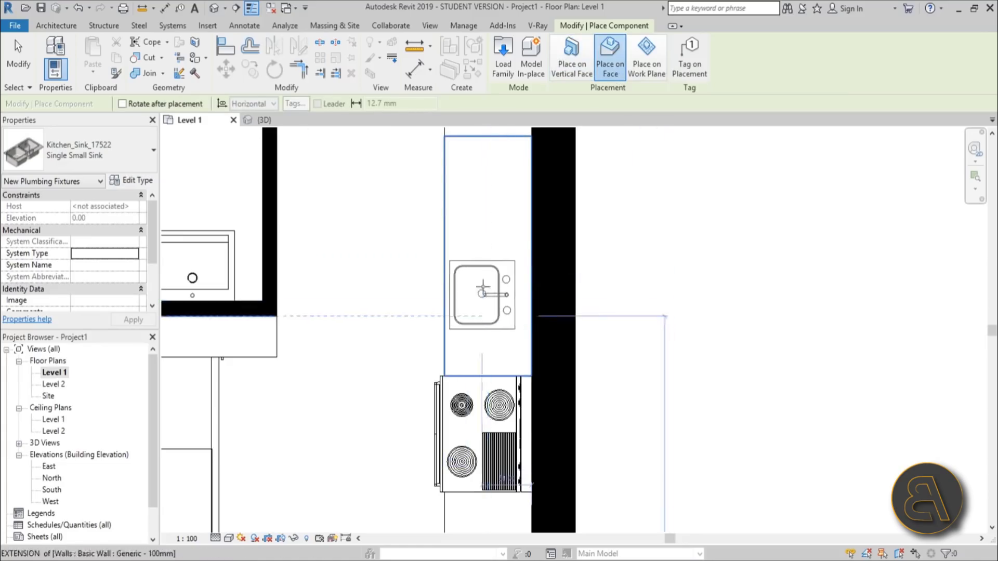
click(93, 149)
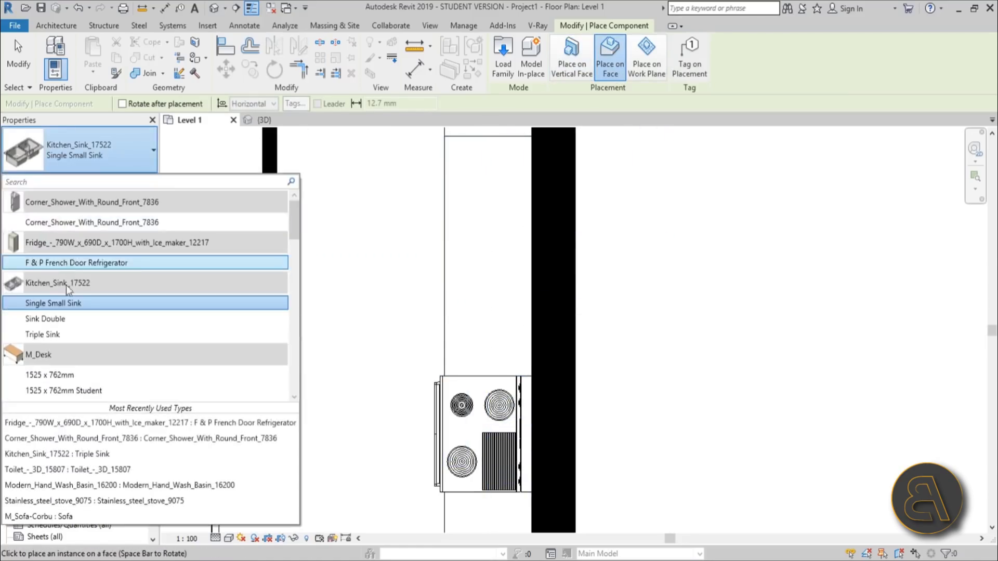
key(Escape)
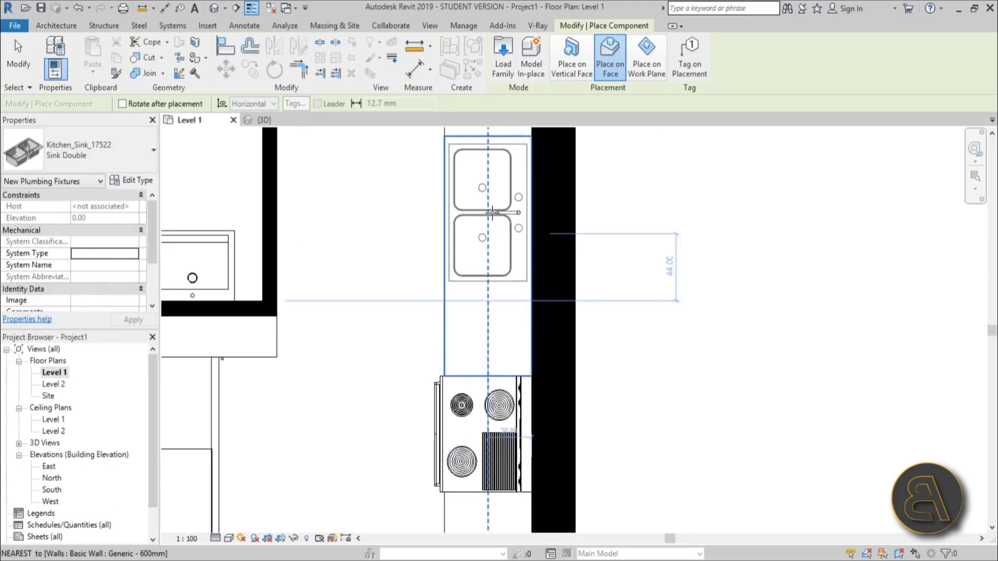
click(492, 213)
scroll(458, 289, down, 5)
key(Escape)
key(Escape)
middle_drag(461, 292, 480, 316)
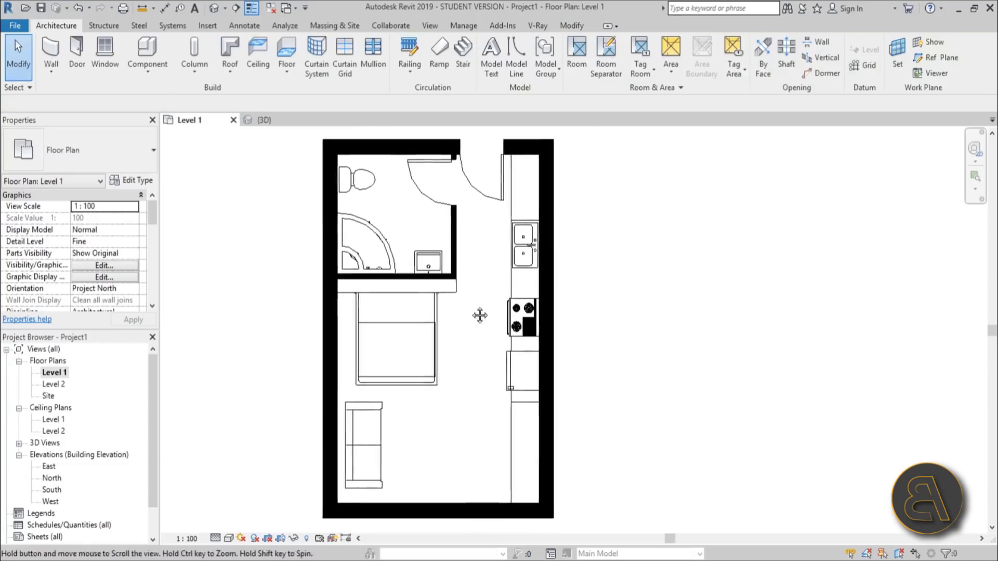
scroll(480, 316, down, 3)
scroll(515, 260, up, 6)
click(519, 272)
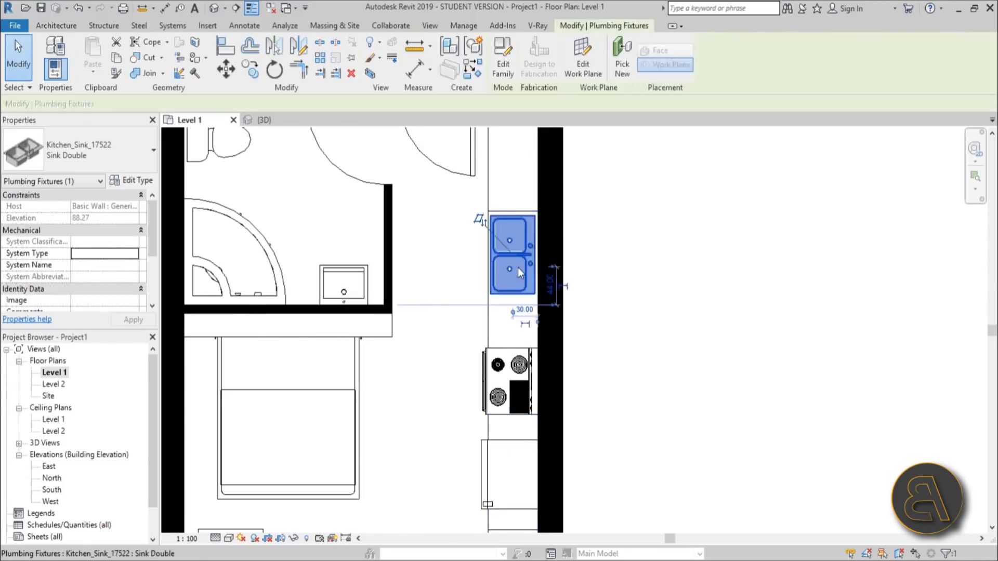
scroll(519, 273, down, 3)
click(434, 407)
- Load the M_TV - Flat Screen family from the Furniture library folder
middle_drag(435, 407, 459, 370)
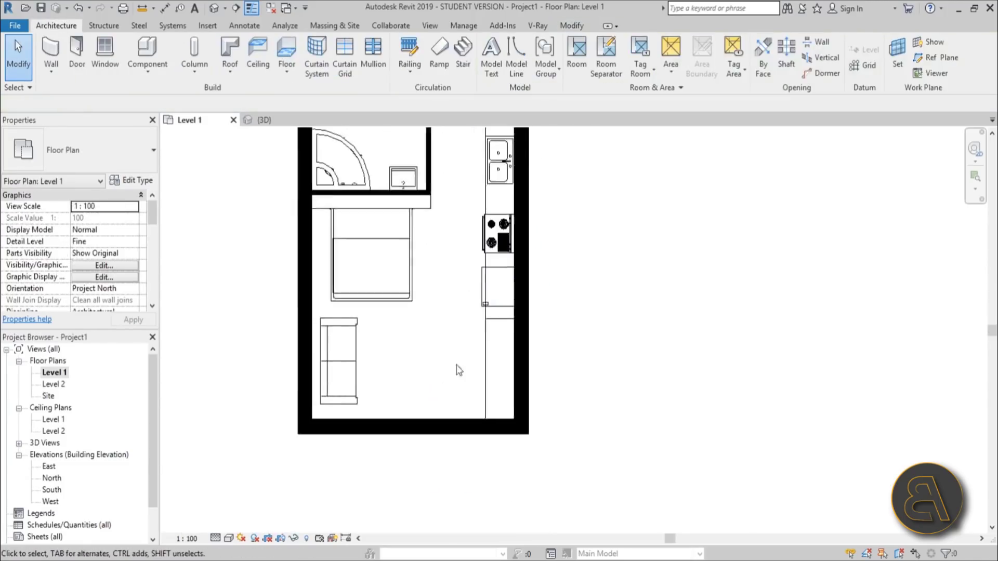
scroll(460, 364, up, 2)
click(148, 55)
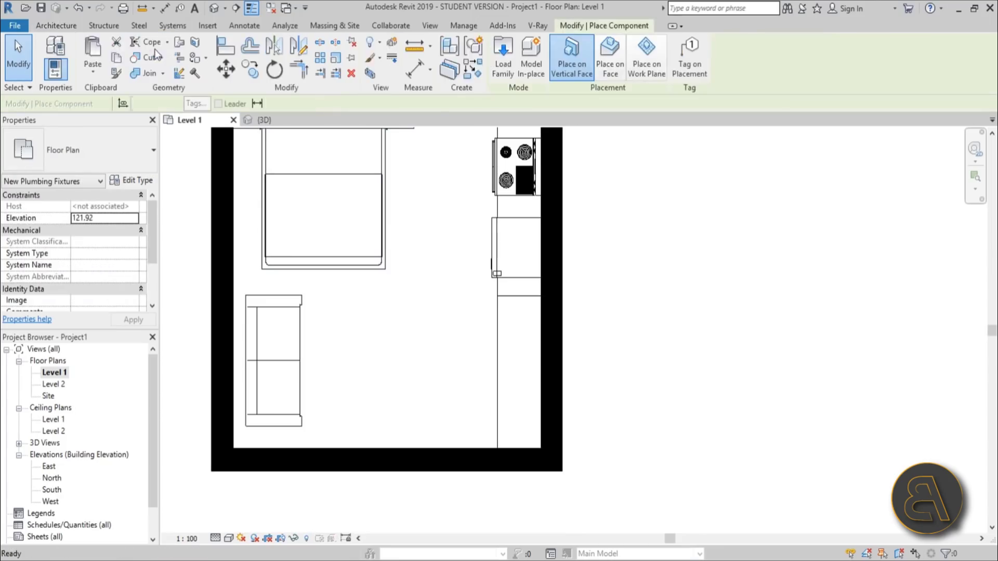
click(503, 76)
click(601, 134)
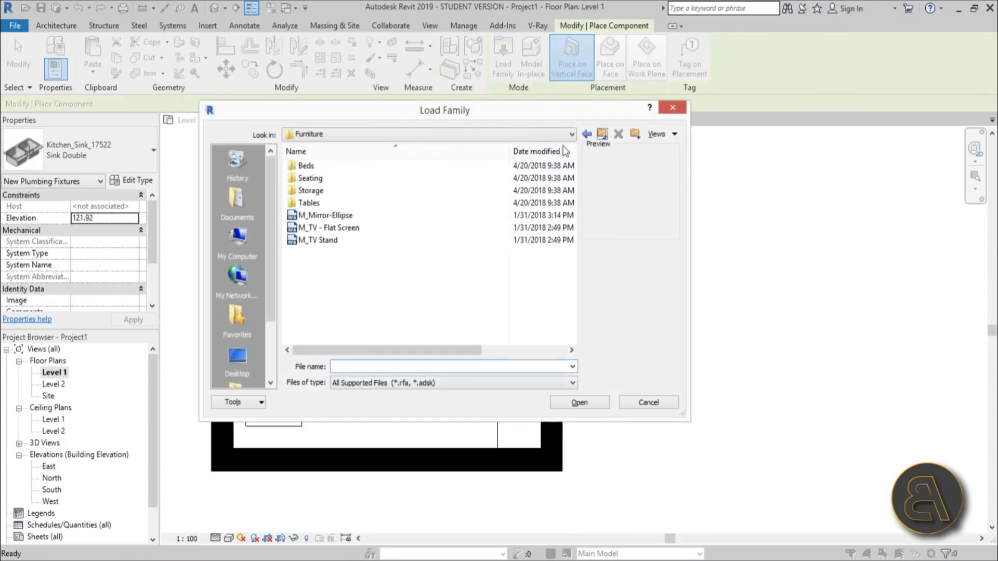
click(352, 244)
click(327, 215)
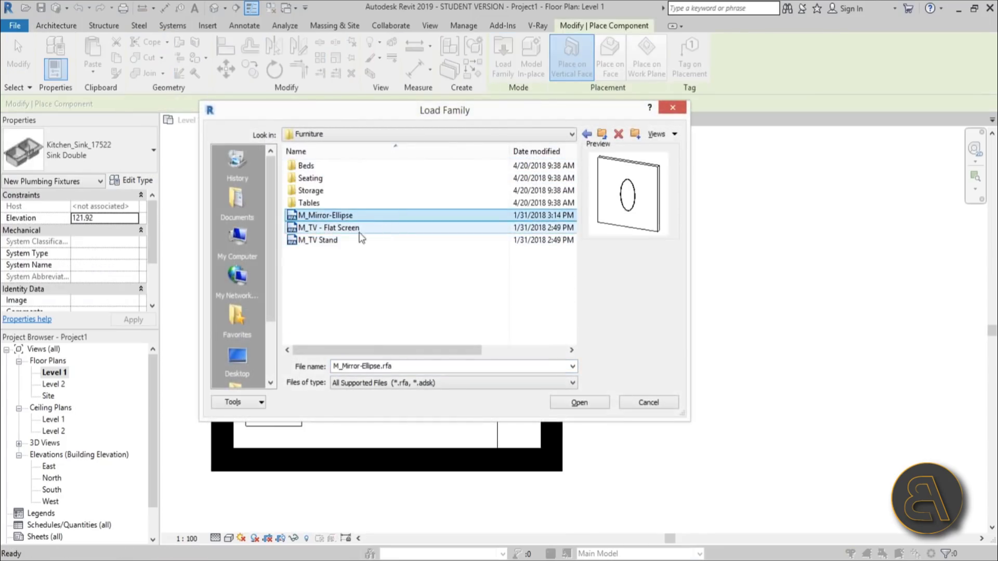
click(315, 228)
click(579, 402)
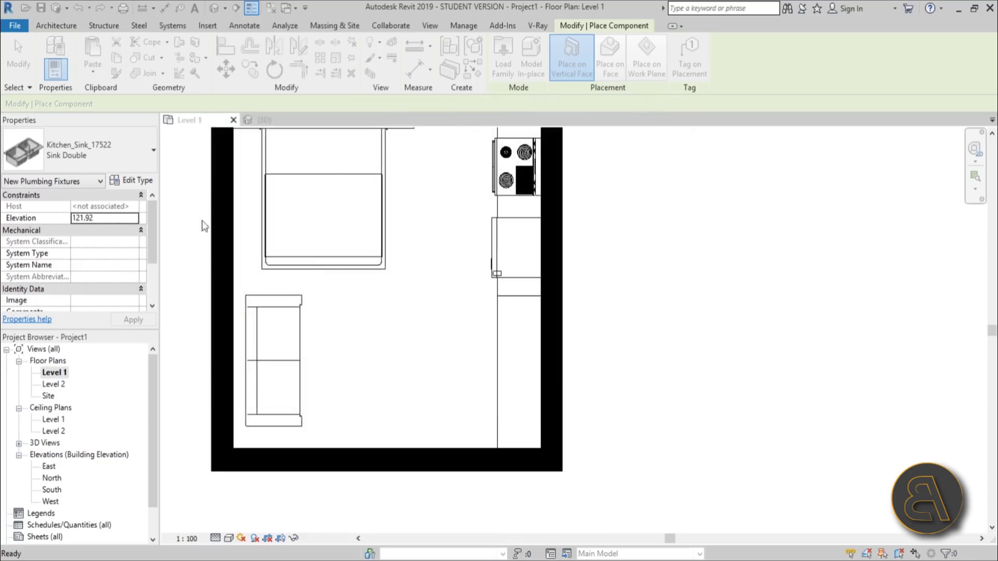
- Place the 1270mm flat-screen TV with a 40 cm offset on the low ledge opposite the sofa, about 100 cm from the south wall
click(83, 150)
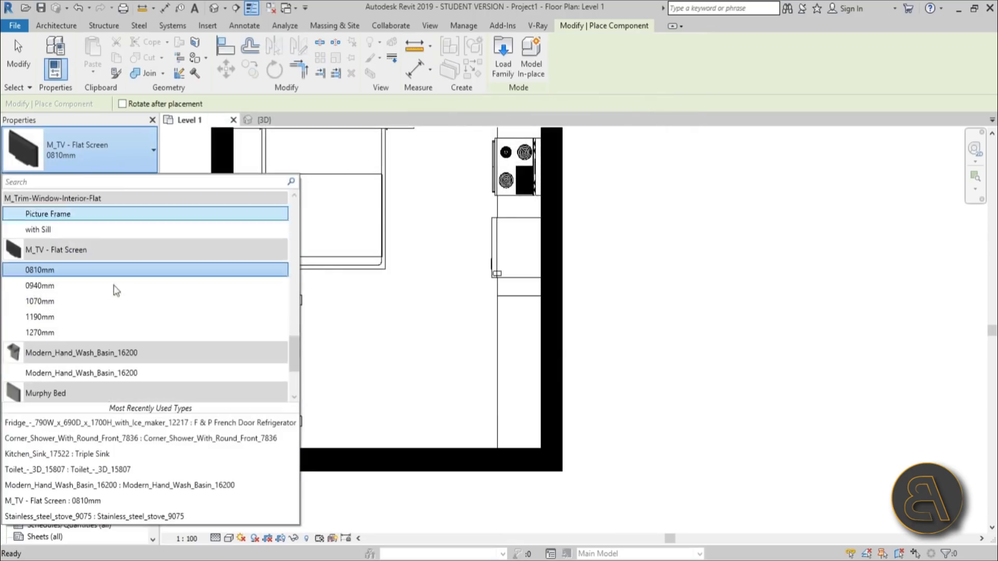
click(52, 330)
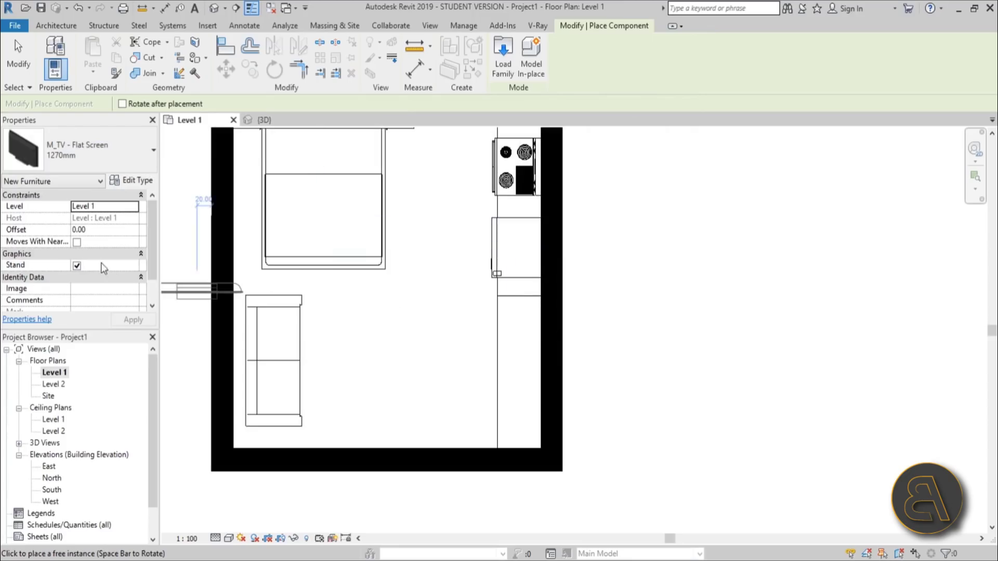
click(98, 229)
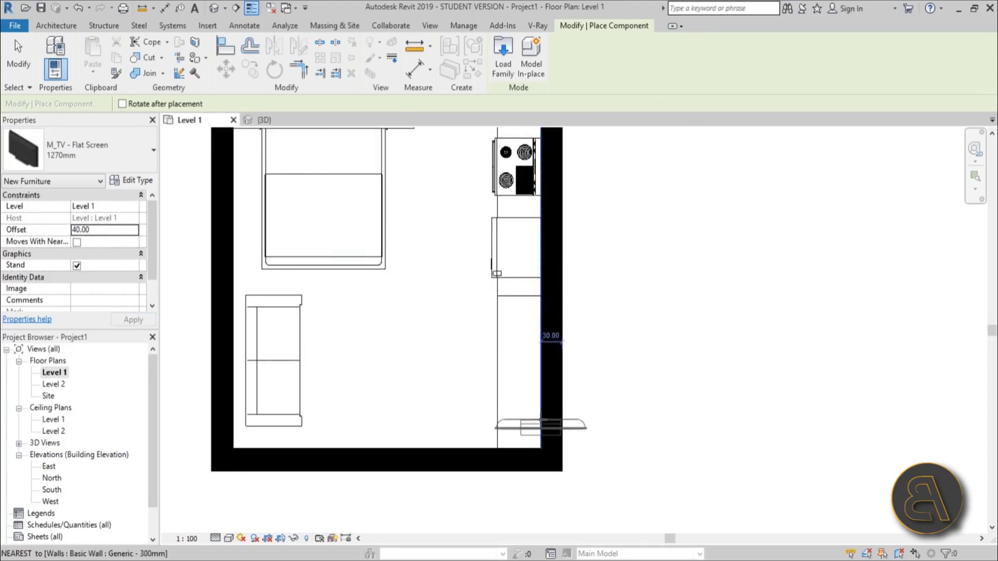
key(space)
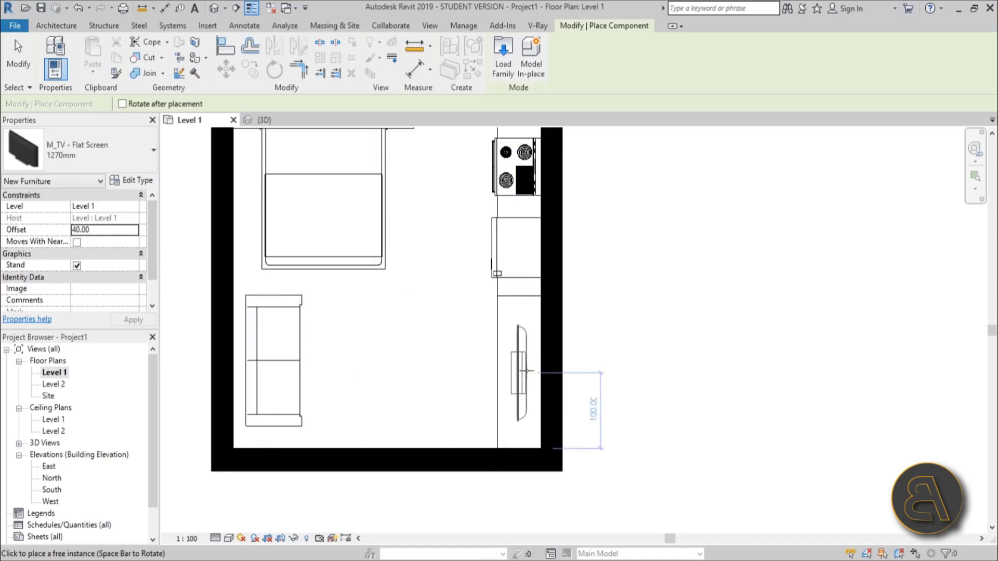
click(526, 370)
key(Escape)
key(Escape)
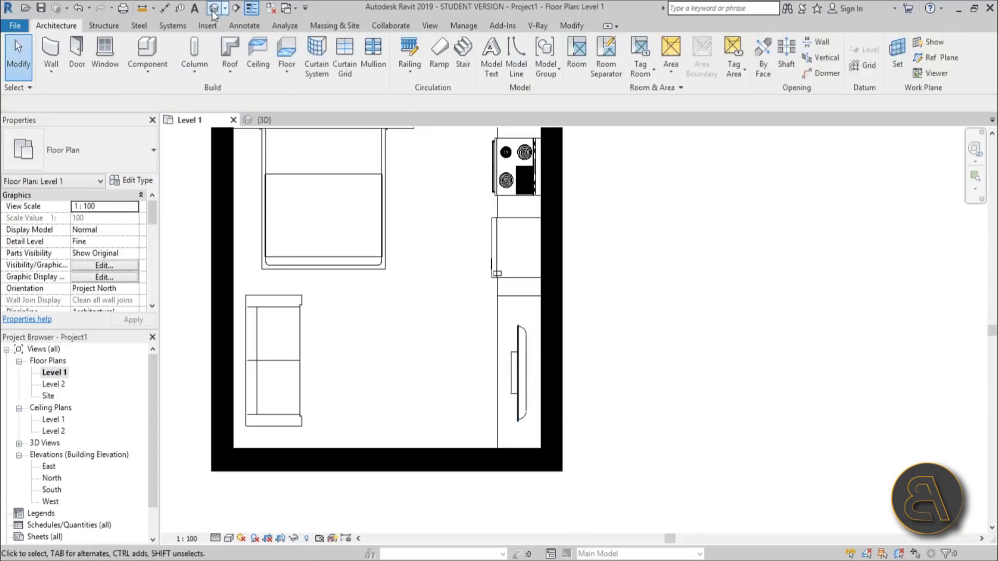
- Examine in 3D how the TV sits on the low ledge of the kitchen unit wall
click(214, 8)
shift+middle_drag(519, 312, 626, 441)
scroll(626, 440, up, 4)
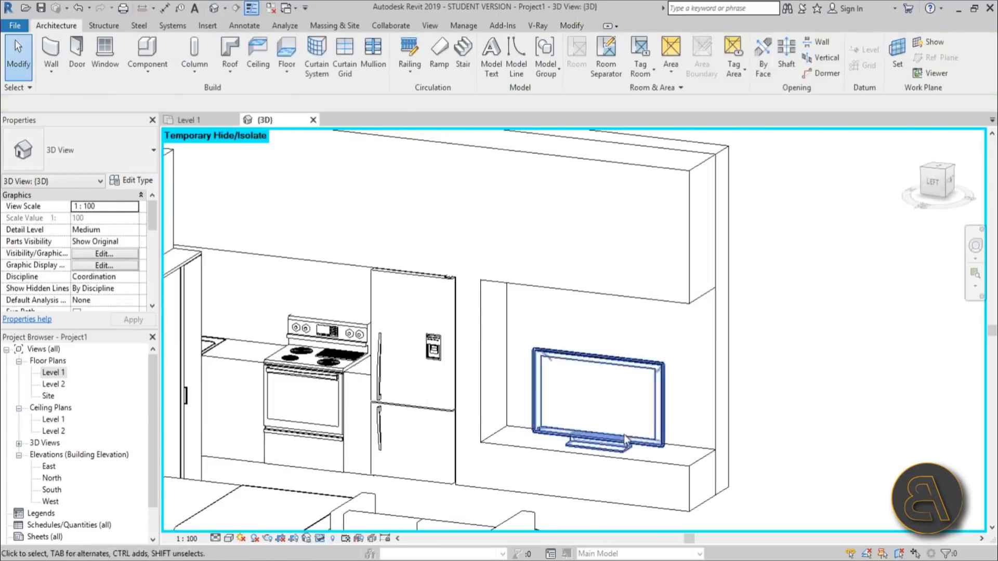
click(626, 441)
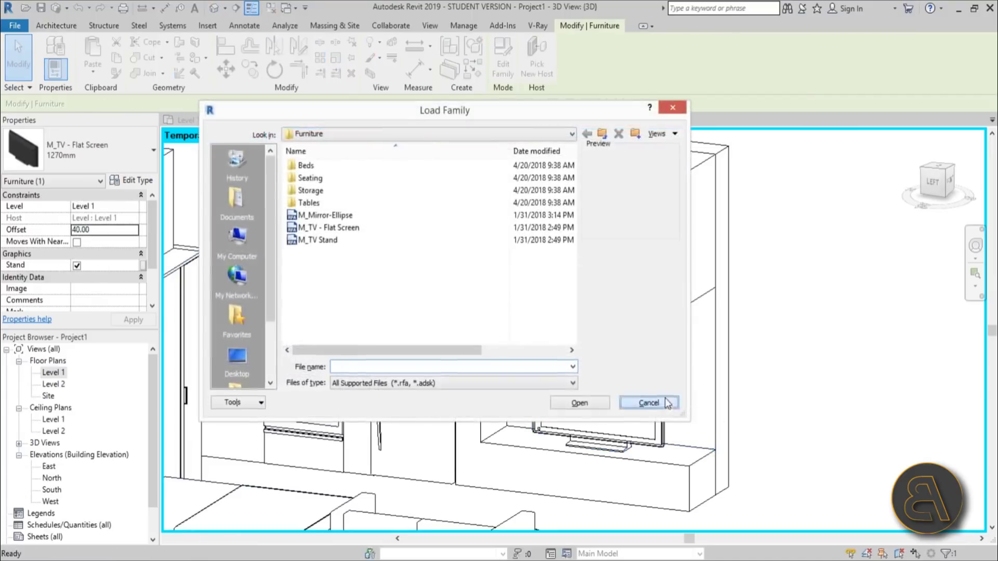
key(Escape)
key(Escape)
- Set the TV's offset to 0 and restore it to 40 cm
click(535, 387)
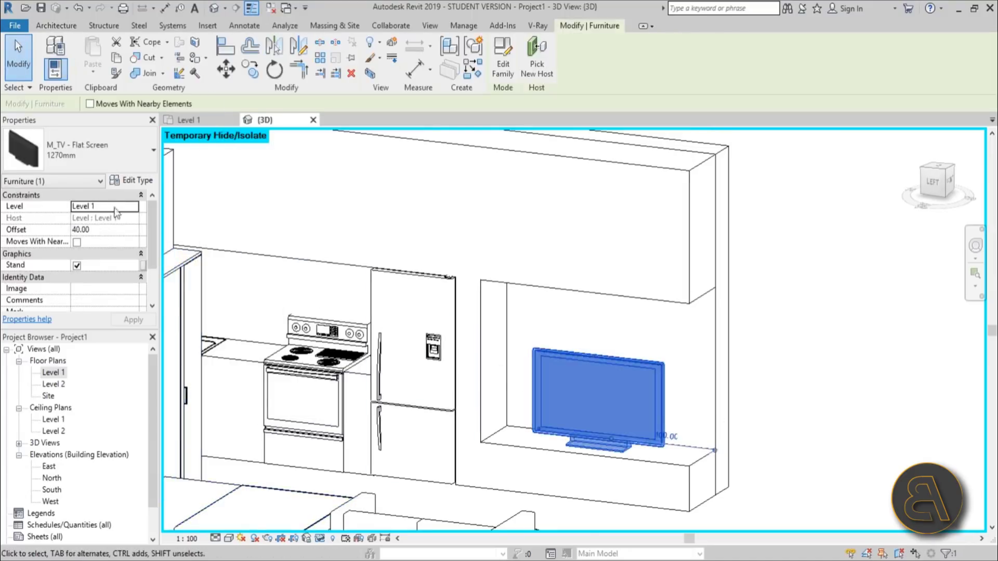
click(116, 232)
text(0)
key(Return)
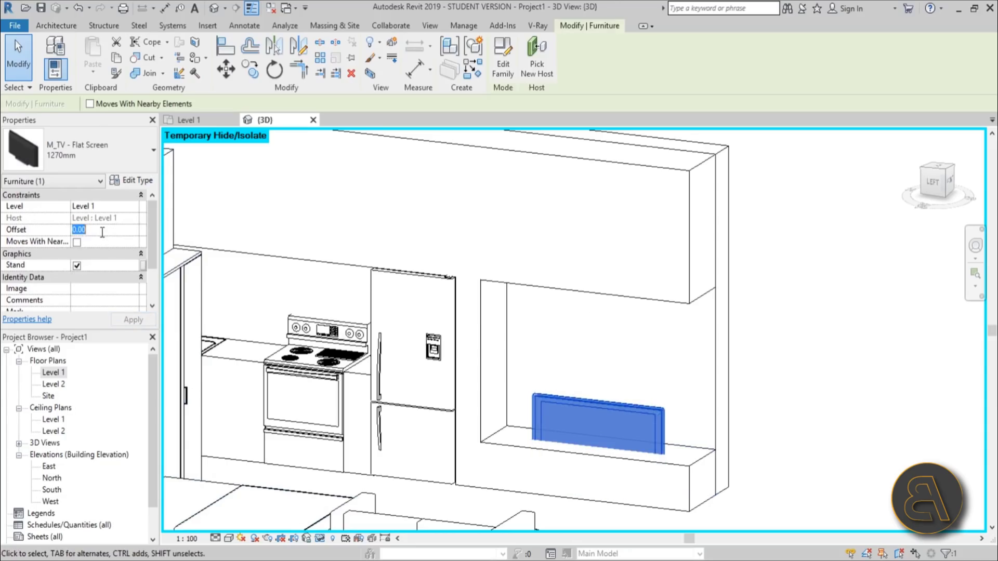
key(Escape)
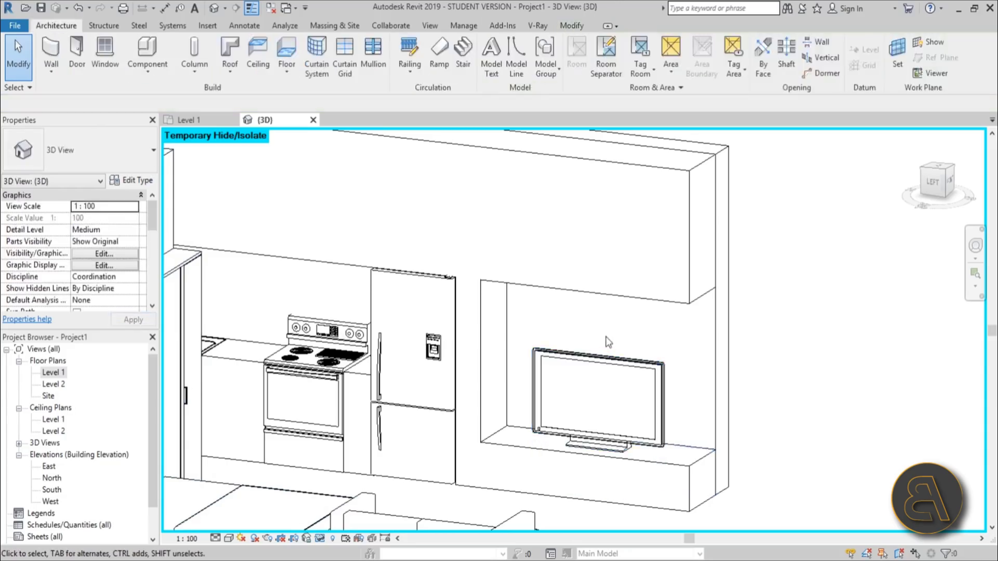
- Switch the Murphy bed to its folded-up type in the Level 1 floor plan
shift+middle_drag(606, 341, 555, 425)
click(460, 358)
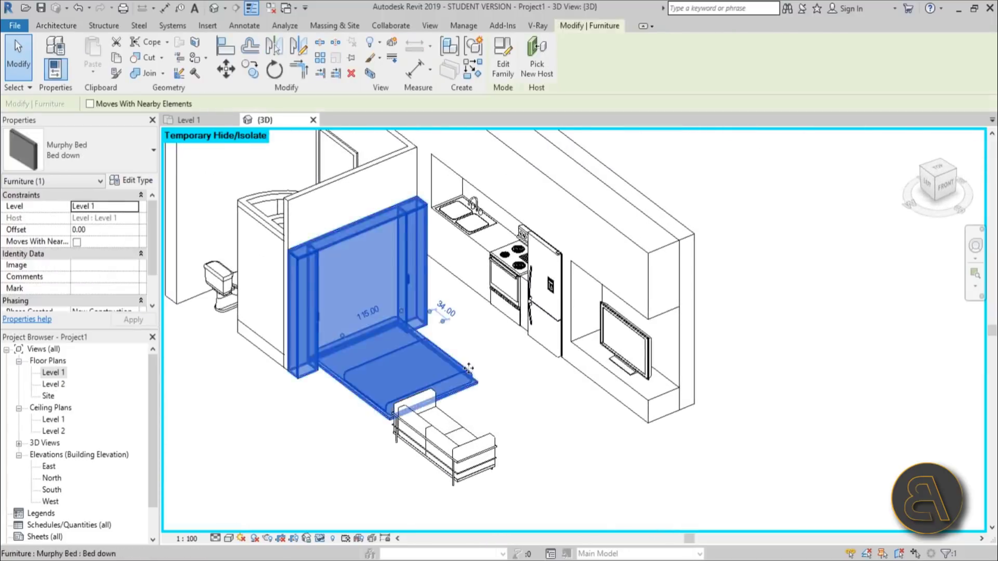
double_click(53, 372)
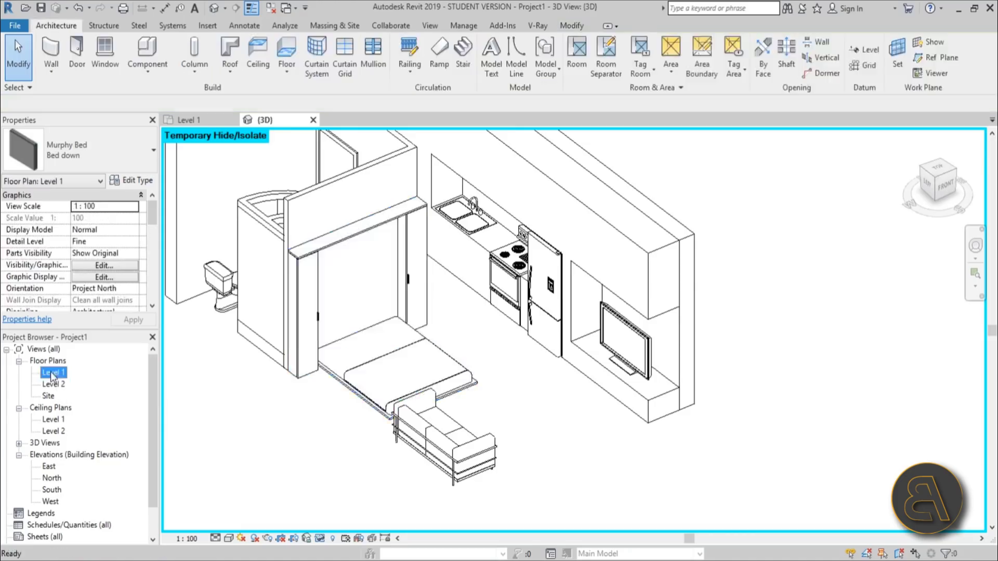
scroll(435, 410, up, 2)
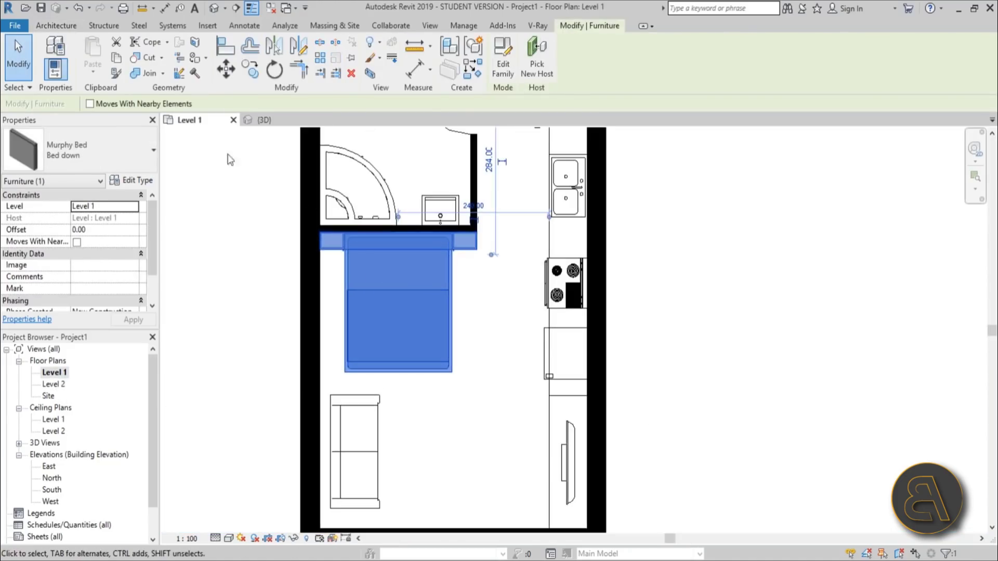
click(123, 151)
click(48, 370)
click(430, 324)
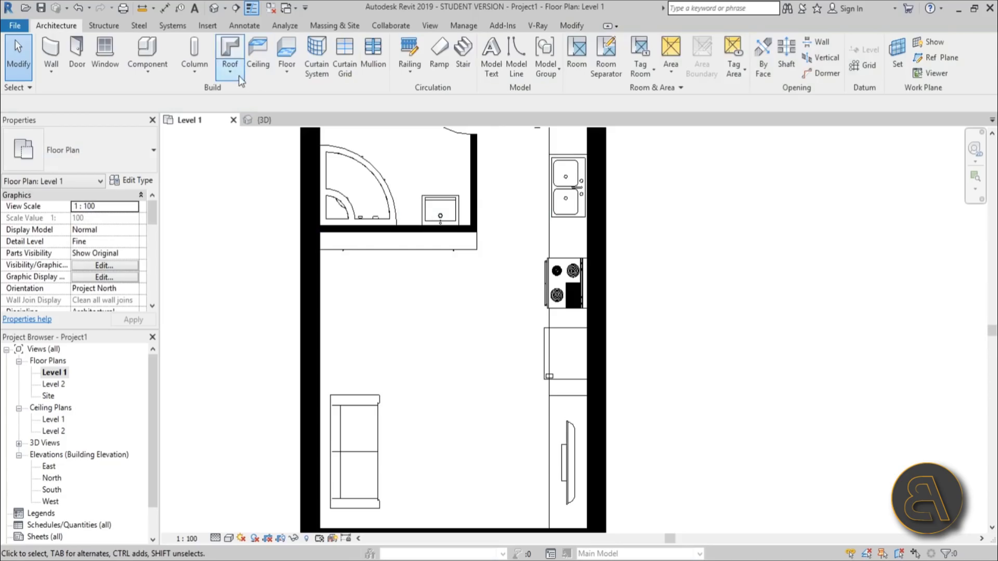
- Load the M_Table-Dining Round w Chairs family from the Tables folder of the Furniture library
scroll(439, 295, down, 3)
scroll(494, 235, up, 1)
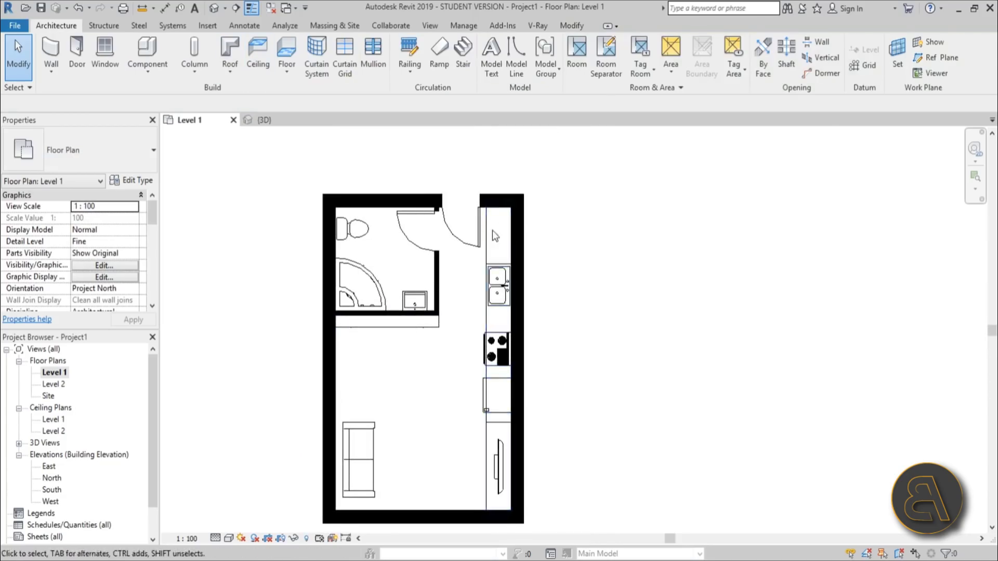
scroll(394, 328, up, 2)
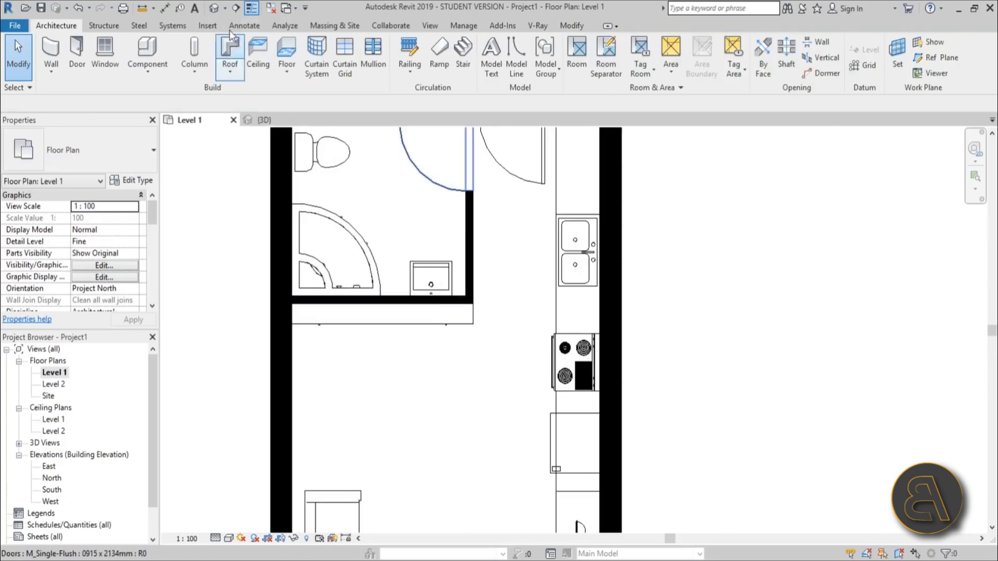
click(207, 26)
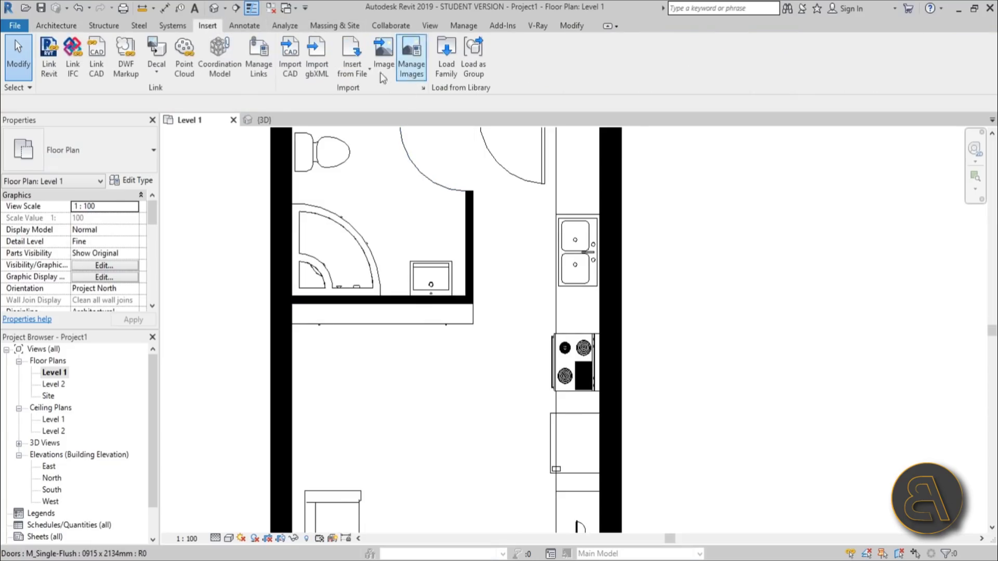
click(431, 26)
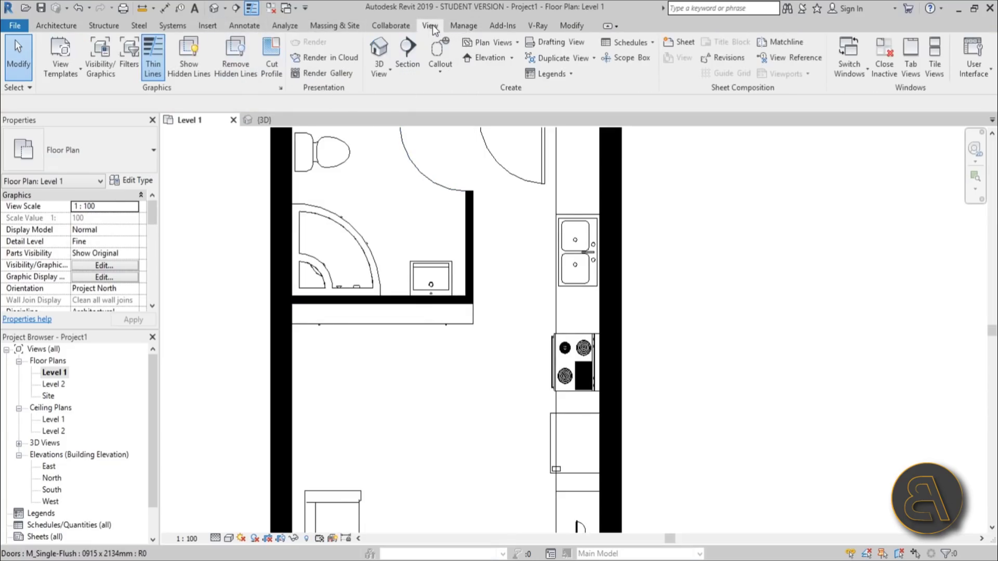
click(208, 27)
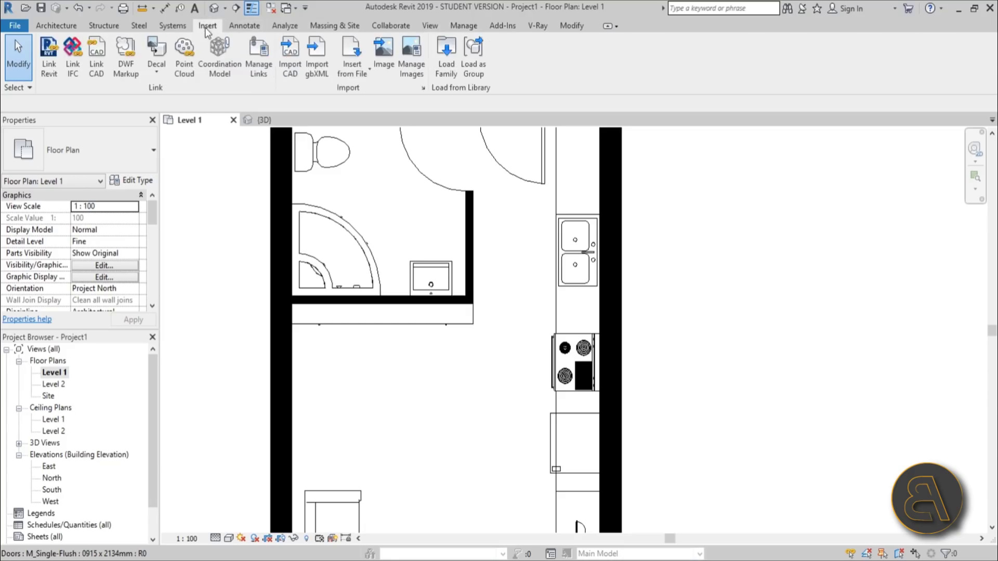
click(455, 79)
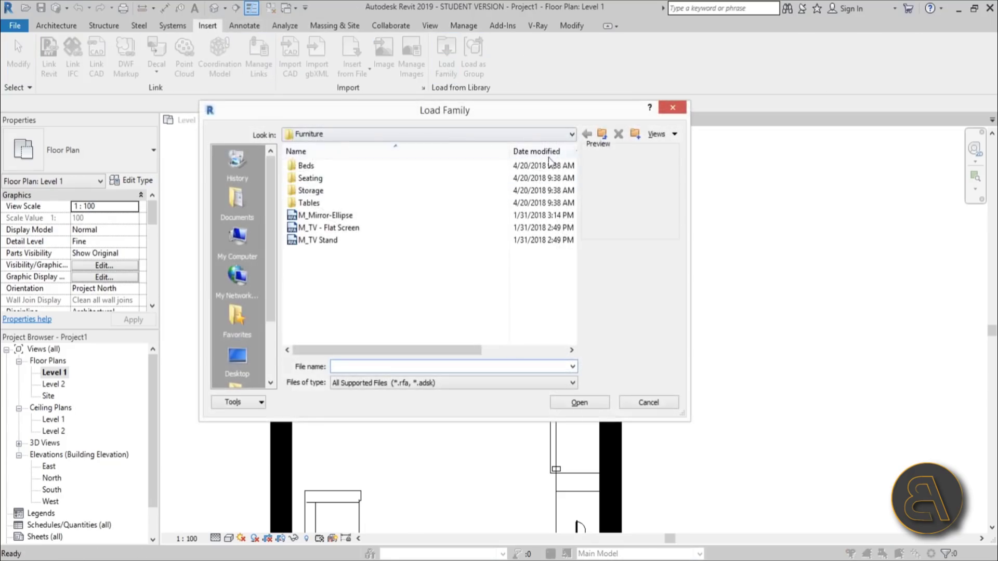
double_click(332, 203)
click(332, 203)
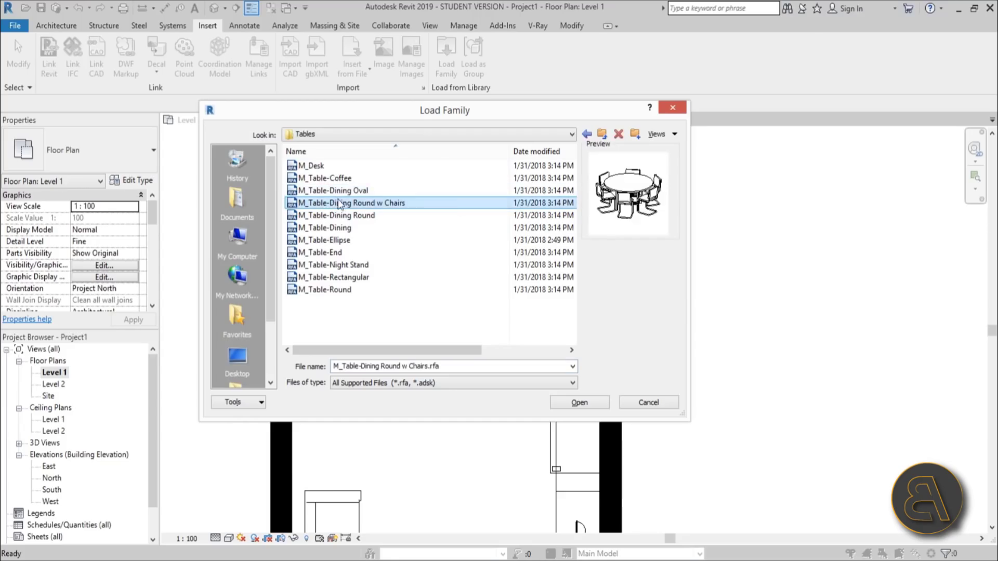
click(582, 402)
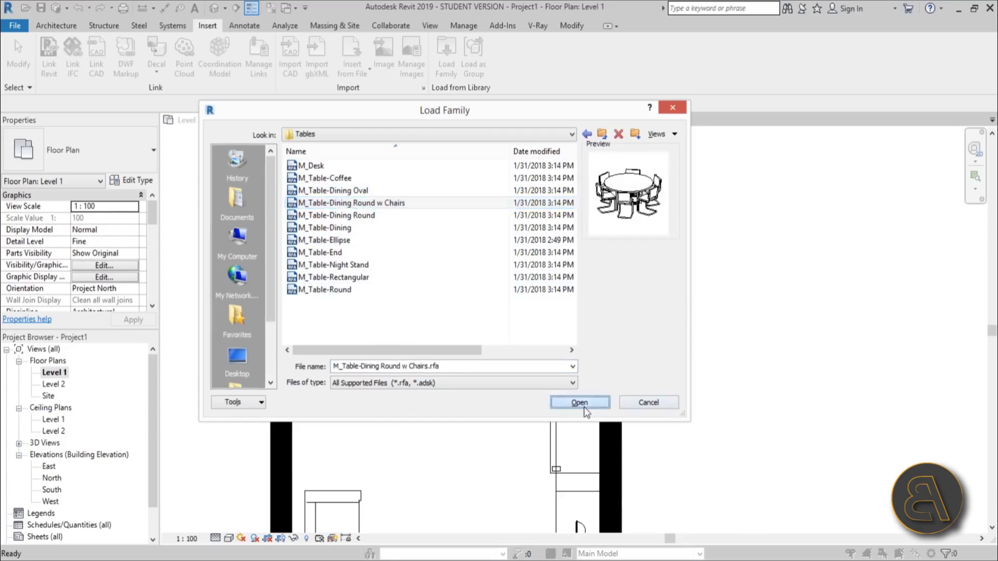
- Place the 0915mm Diameter round dining table with chairs between the Murphy bed and the sofa, about 140 cm south of the bathroom wall
click(57, 25)
click(147, 50)
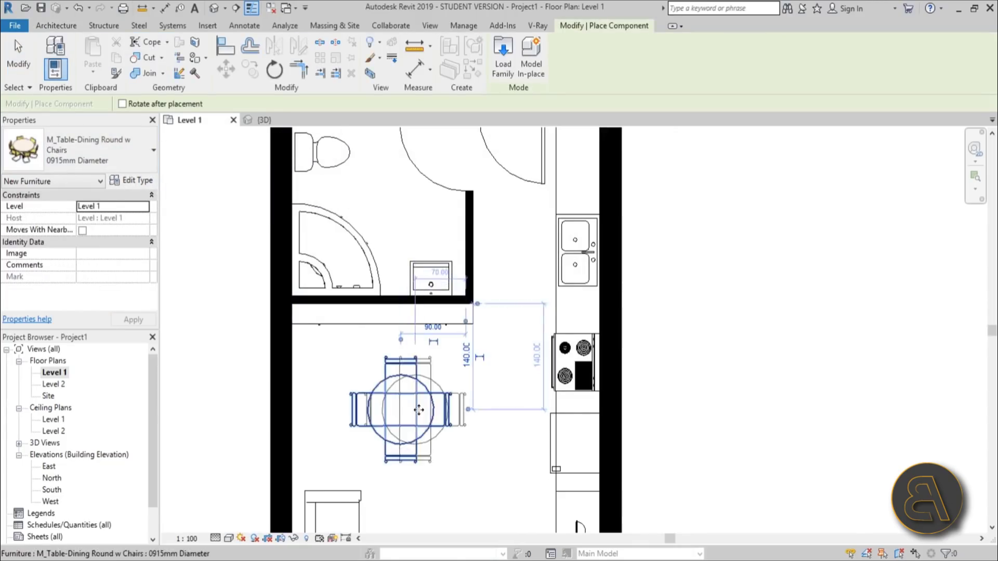
click(419, 410)
key(Escape)
key(Escape)
- Rotate the round dining table with its chairs by 45 degrees and view the furnished apartment in 3D
click(428, 383)
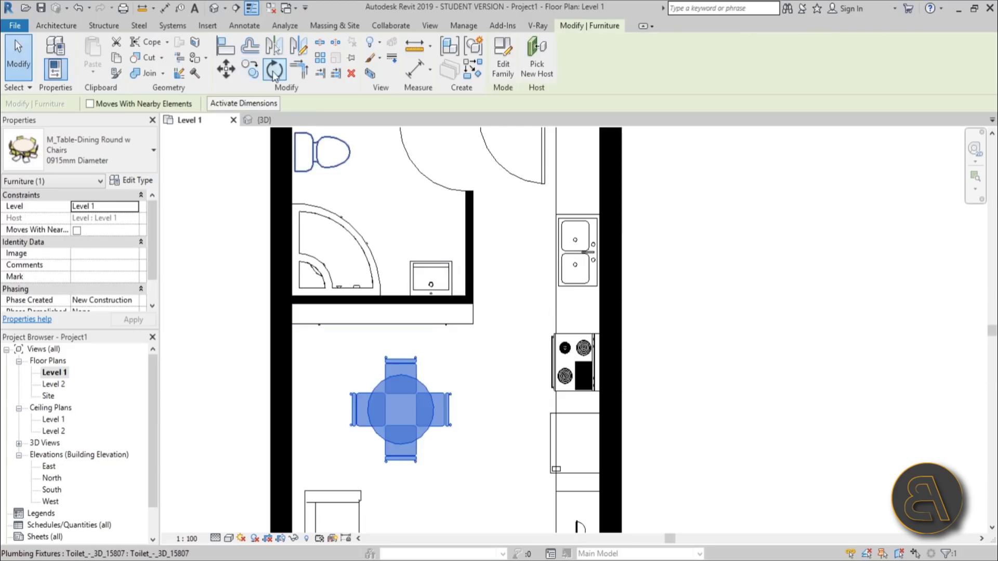
click(274, 71)
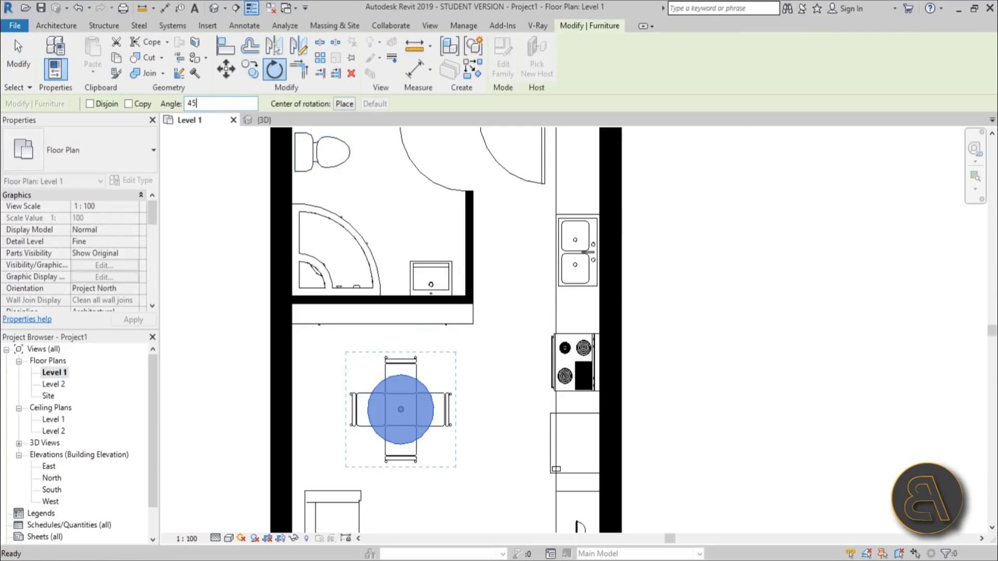
key(Return)
click(503, 463)
scroll(450, 231, down, 2)
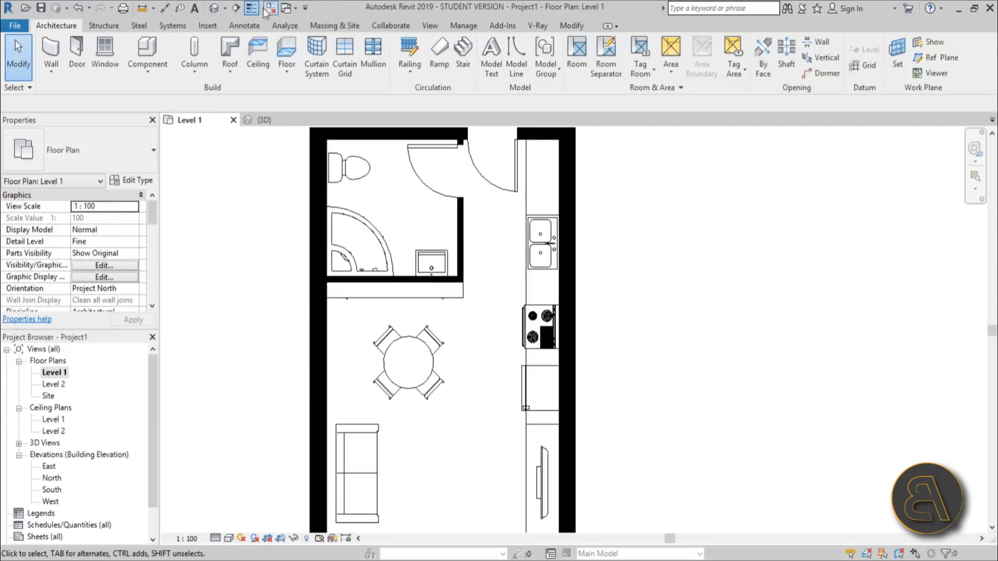
click(217, 11)
shift+middle_drag(514, 171, 803, 257)
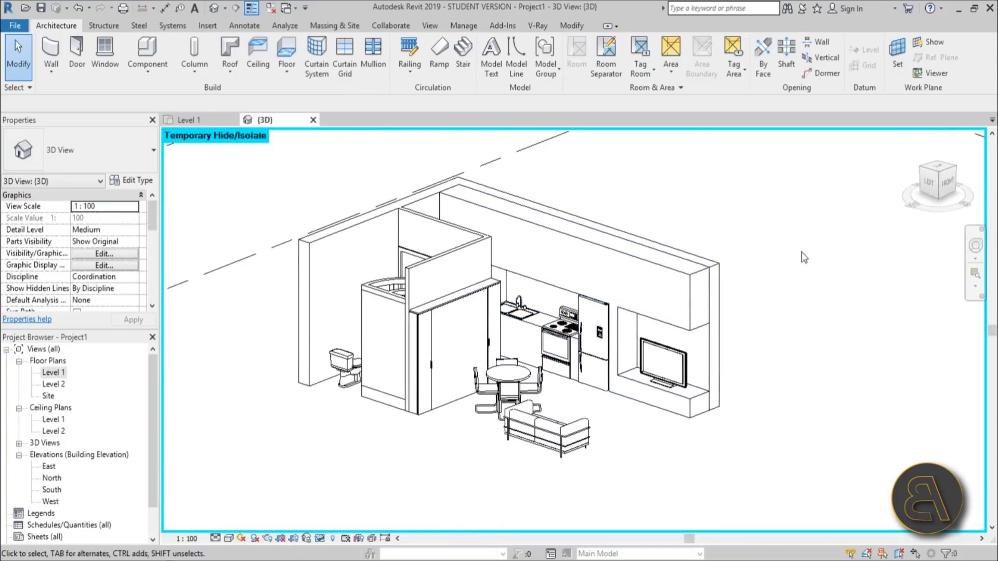